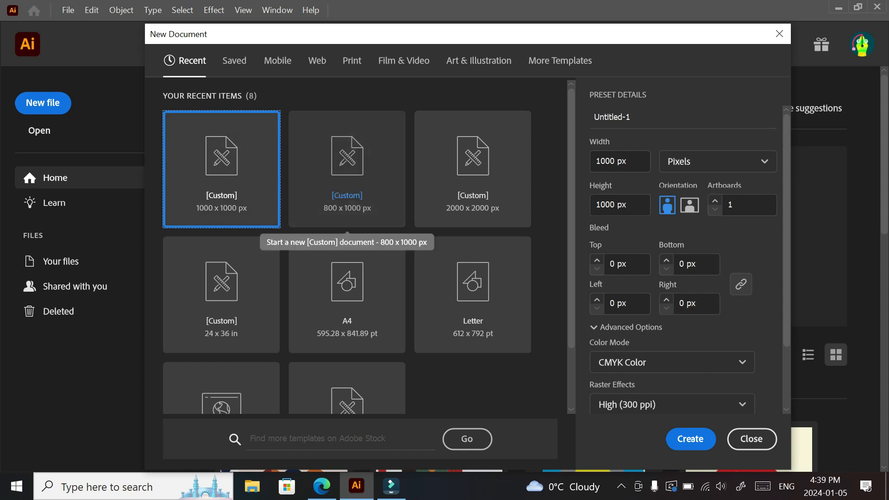
Create a new document from the recent custom 800 x 1000 px preset in CMYK color at 300 ppi.
click(347, 169)
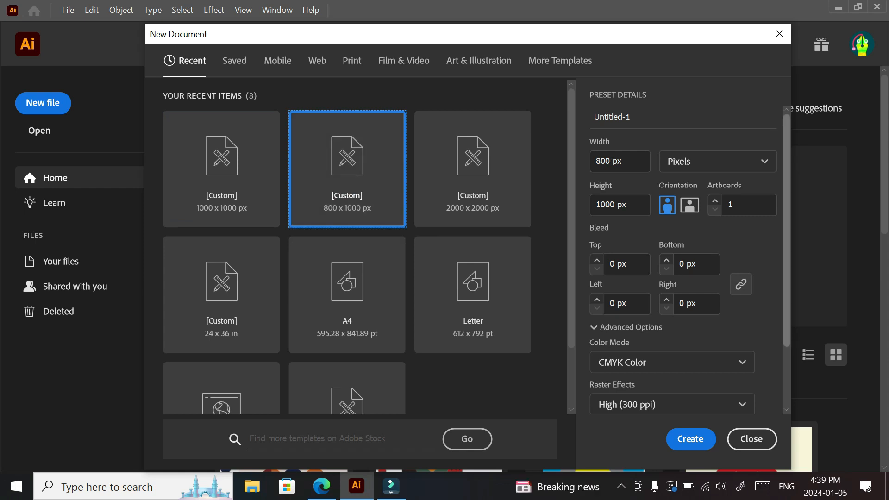
scroll(682, 254, down, 3)
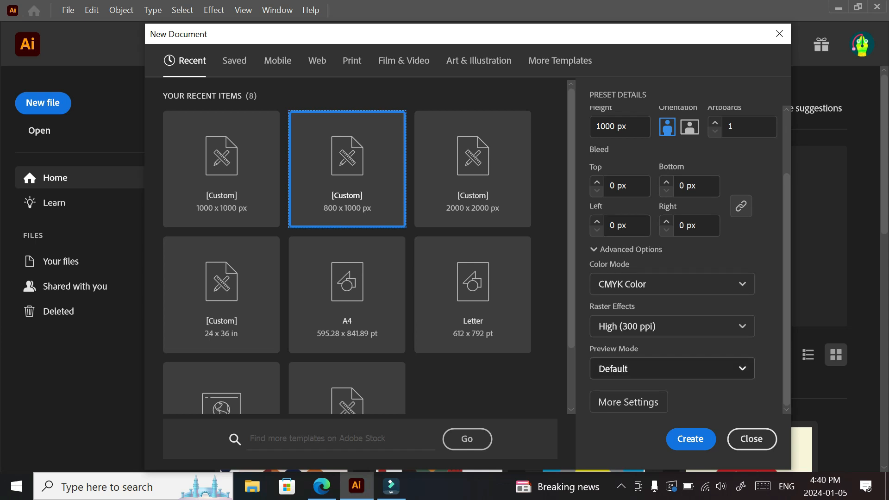
click(690, 439)
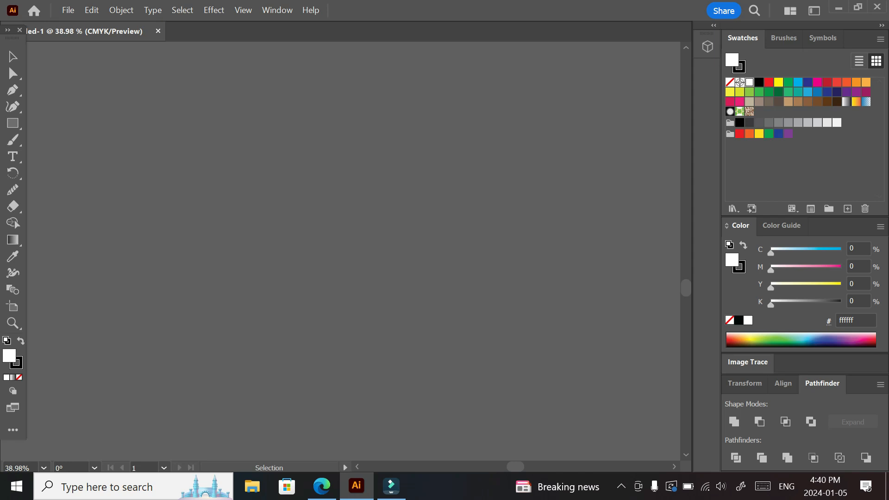
Look around the empty canvas for the artboard.
scroll(354, 250, left, 5)
scroll(354, 250, left, 5)
scroll(354, 250, up, 5)
scroll(354, 250, up, 2)
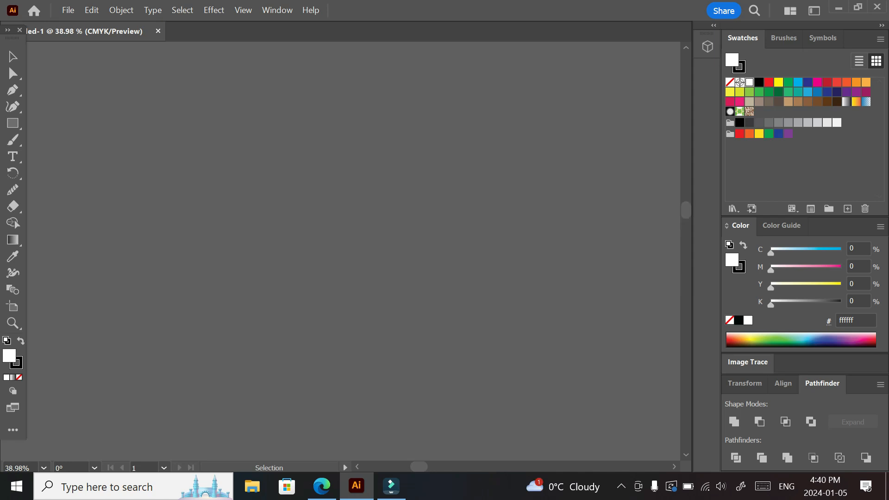
scroll(354, 250, up, 4)
scroll(354, 250, down, 6)
scroll(354, 250, down, 1)
scroll(354, 250, left, 2)
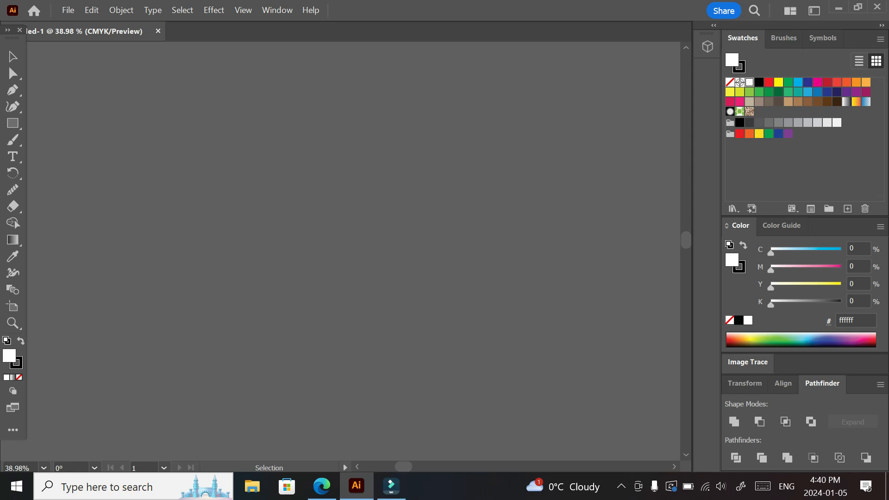
key(alt+f)
key(Down)
key(Down)
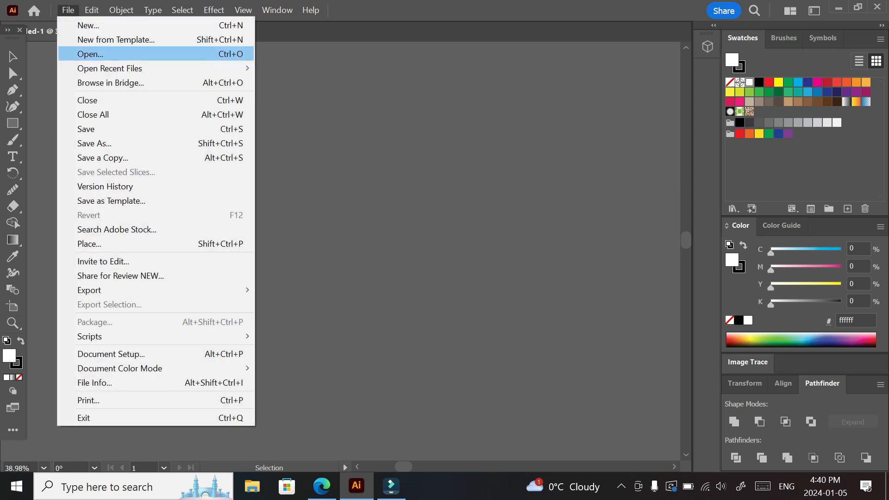
key(Left)
key(Left)
key(Left)
key(Left)
key(Left)
key(Left)
key(Left)
key(Left)
key(Left)
key(Down)
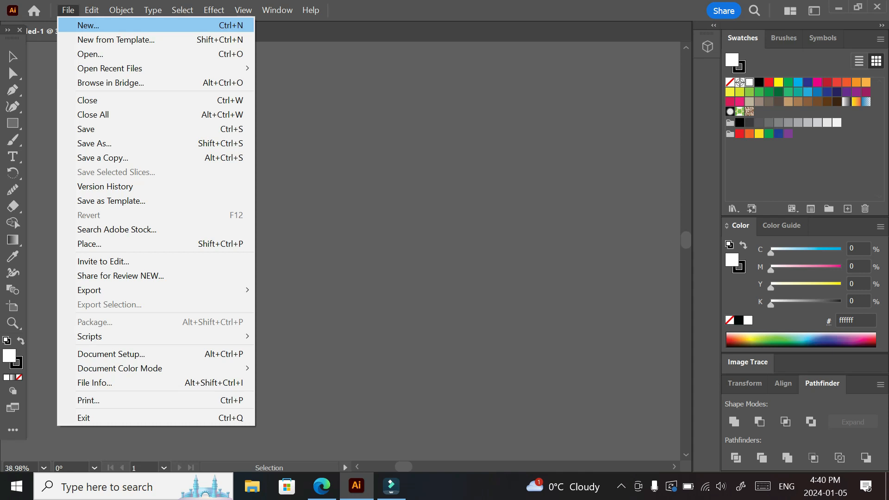
key(Down)
key(Down)
key(Up)
key(Up)
key(Down)
key(Down)
key(Up)
key(Right)
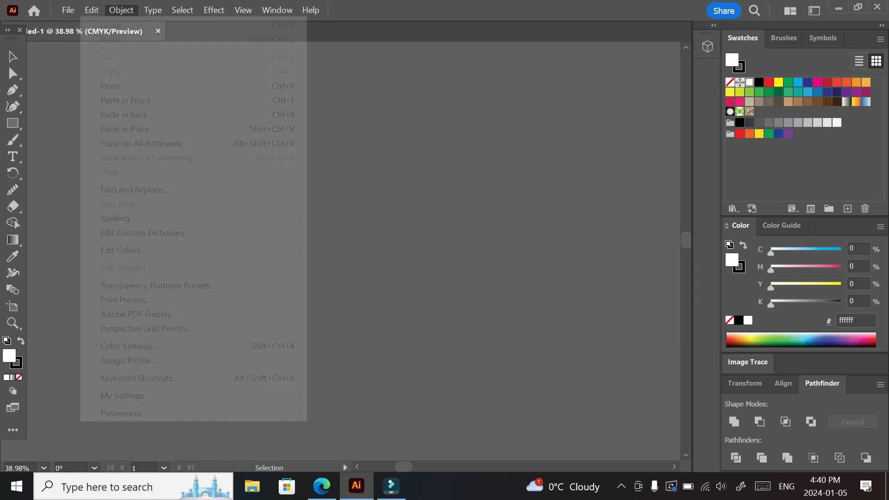
key(Left)
key(Down)
key(Right)
key(Right)
key(Left)
key(Left)
Create a second new document at 800 x 1000 px, portrait, CMYK color and High (300 ppi) raster effects.
click(68, 10)
click(68, 10)
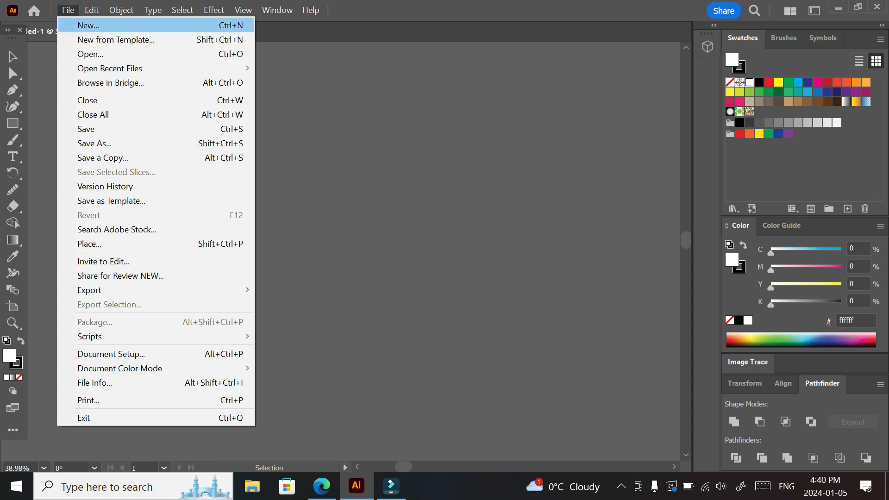
key(Down)
key(Up)
key(Up)
key(Return)
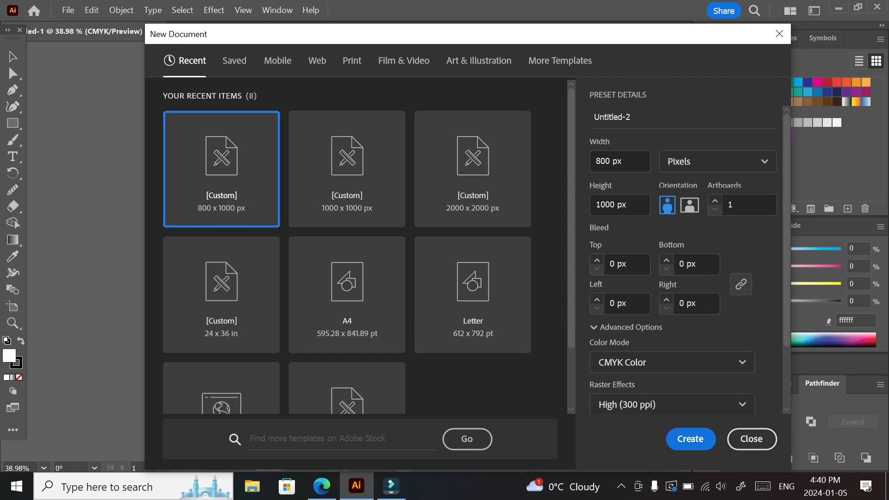
scroll(685, 260, down, 3)
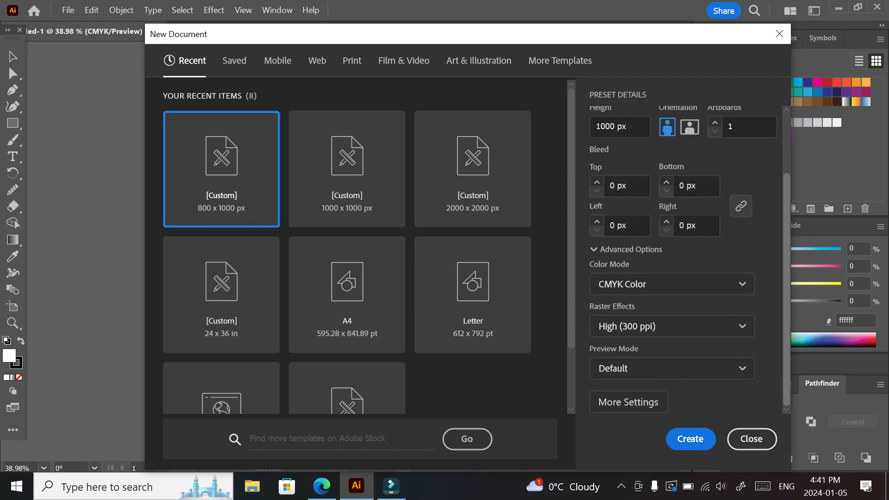
scroll(685, 260, up, 2)
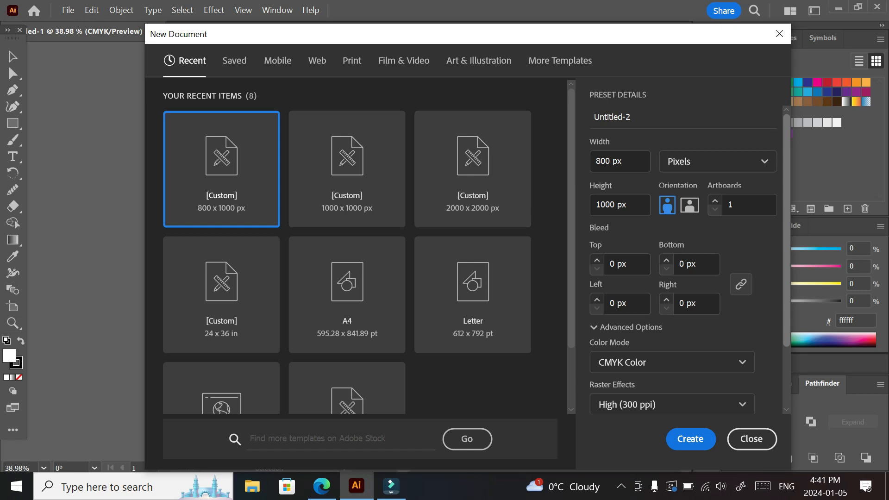
scroll(685, 260, down, 3)
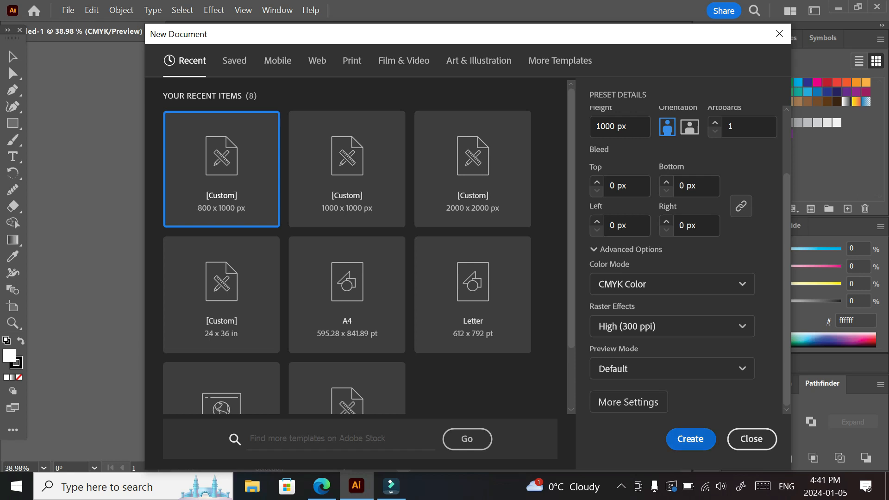
click(690, 438)
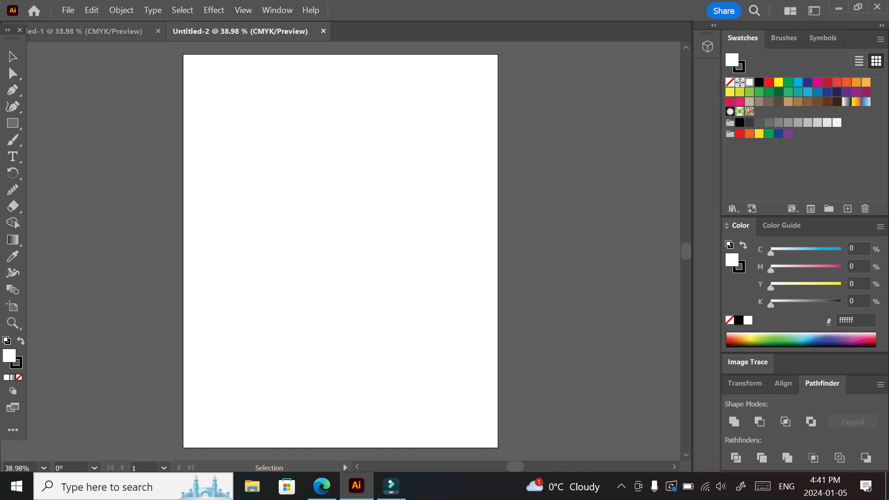
click(87, 31)
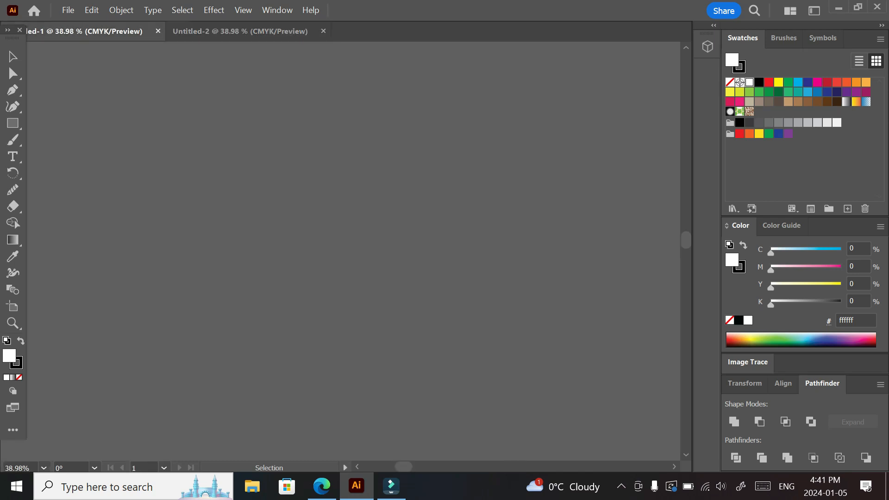
click(241, 32)
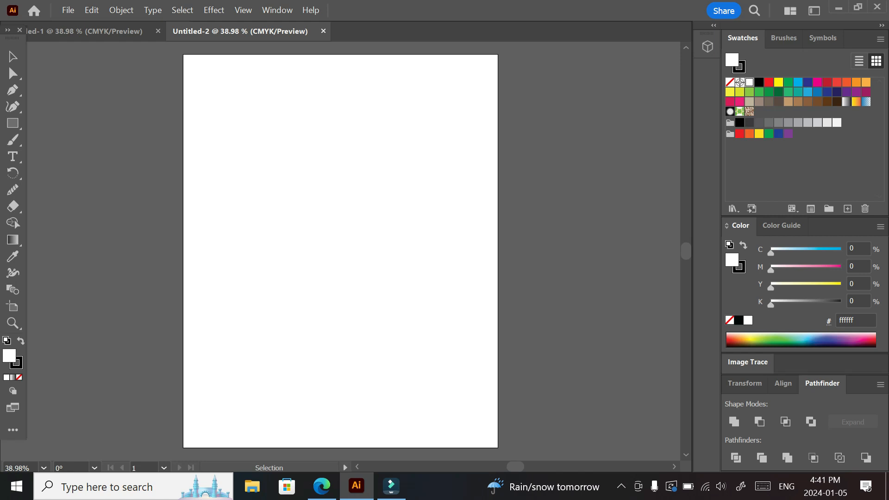
mouse_move(515, 466)
mouse_down()
mouse_move(502, 466)
mouse_move(513, 467)
mouse_up()
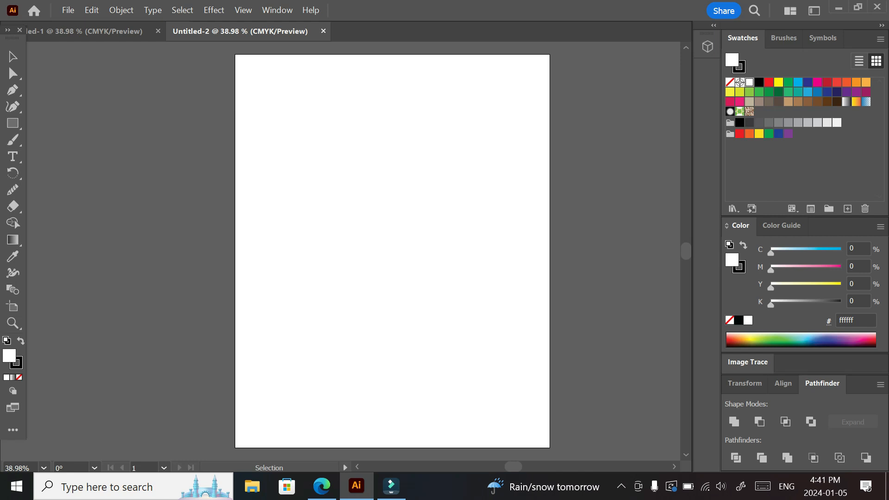
key(m)
drag(122, 84, 143, 110)
drag(143, 109, 142, 109)
key(Delete)
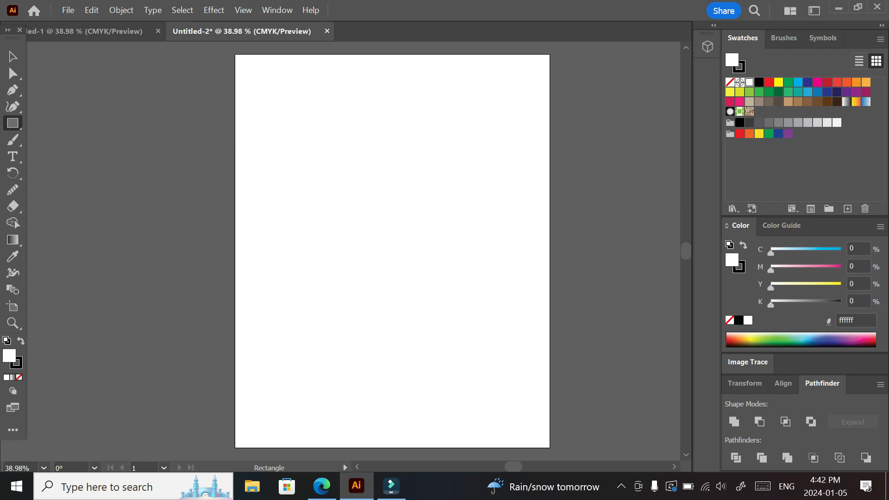
Draw a small white square on the canvas beside the upper left of the artboard and nudge it slightly down.
drag(126, 101, 166, 140)
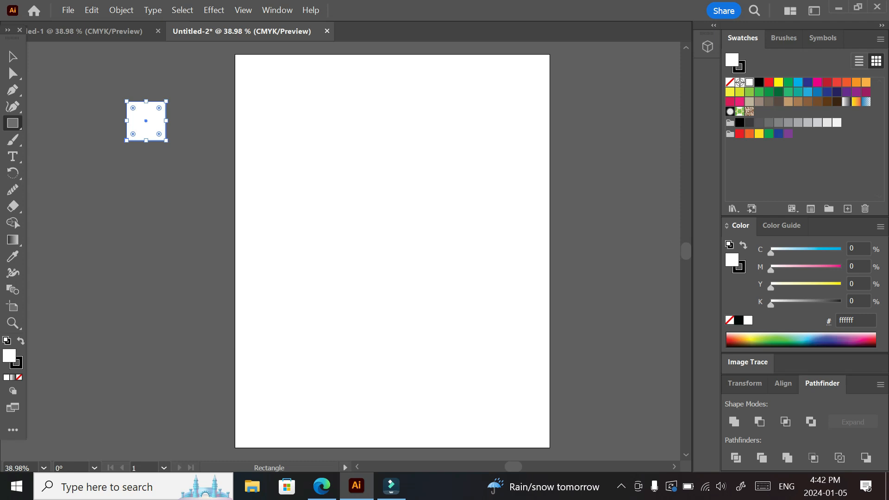
click(13, 56)
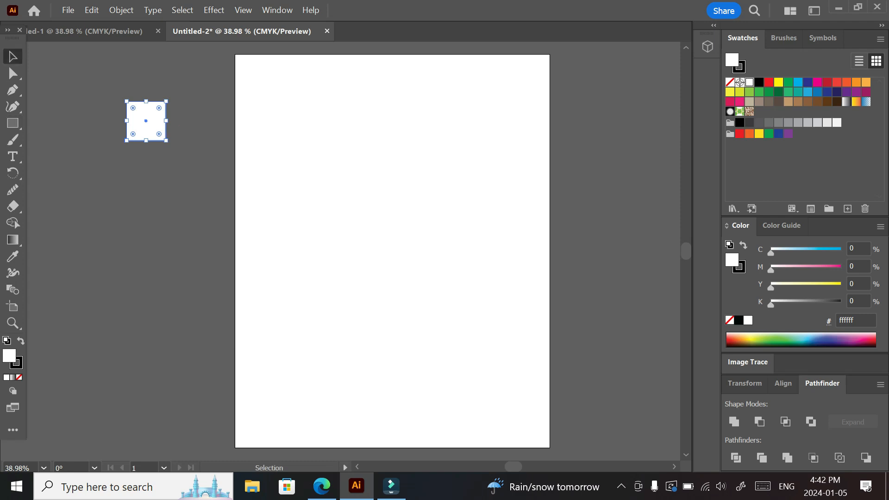
mouse_move(164, 118)
mouse_down()
mouse_move(168, 230)
mouse_move(165, 120)
mouse_up()
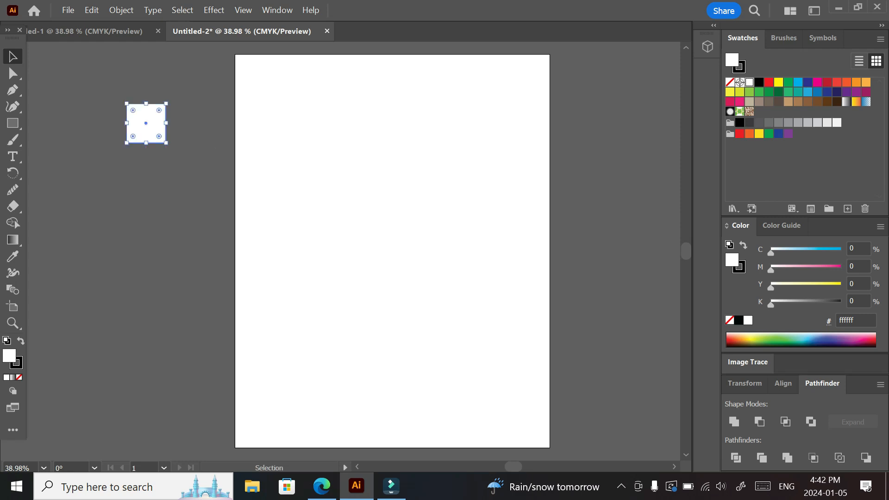
Duplicate the small white square twice straight below to form a vertical column of three spaced squares.
drag(164, 120, 164, 173)
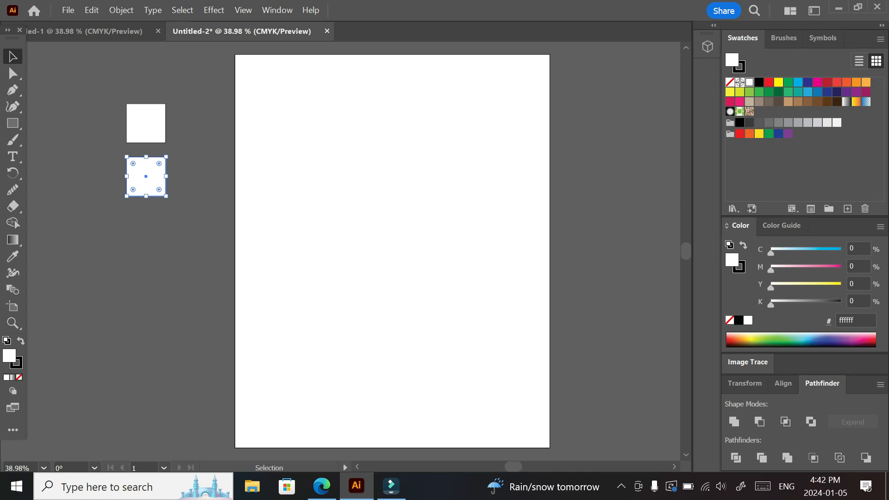
drag(146, 176, 146, 235)
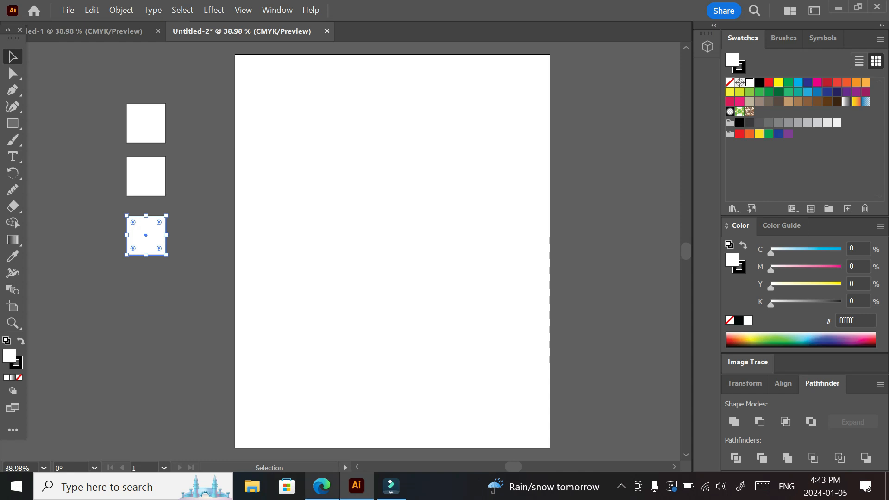
mouse_move(322, 486)
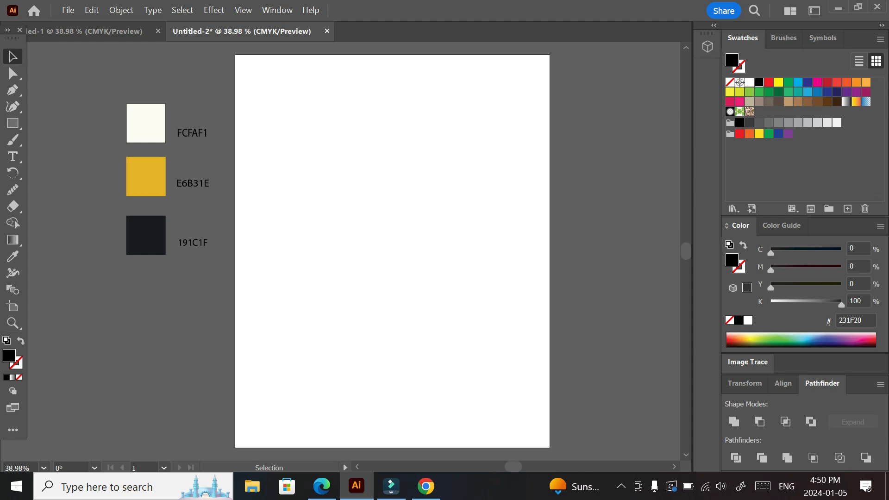
Draw a black circle about 226 px across in the artboard's upper half and shift it slightly up and left.
key(m)
click(12, 123)
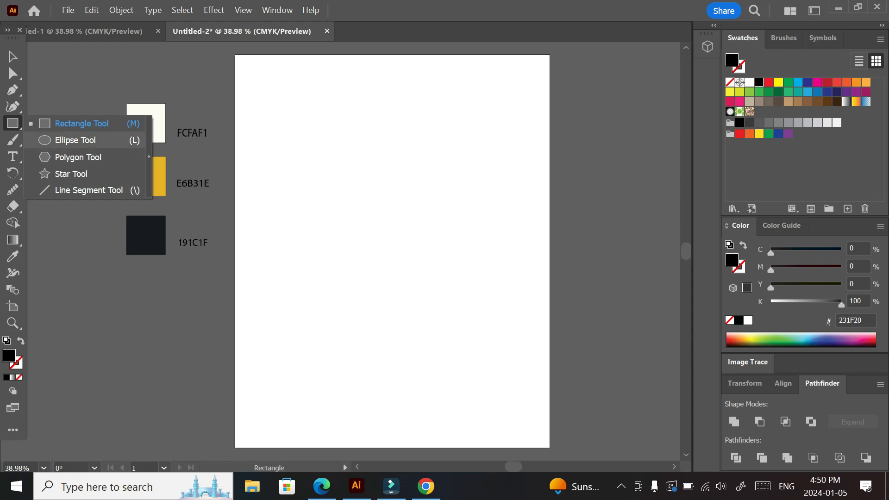
click(75, 140)
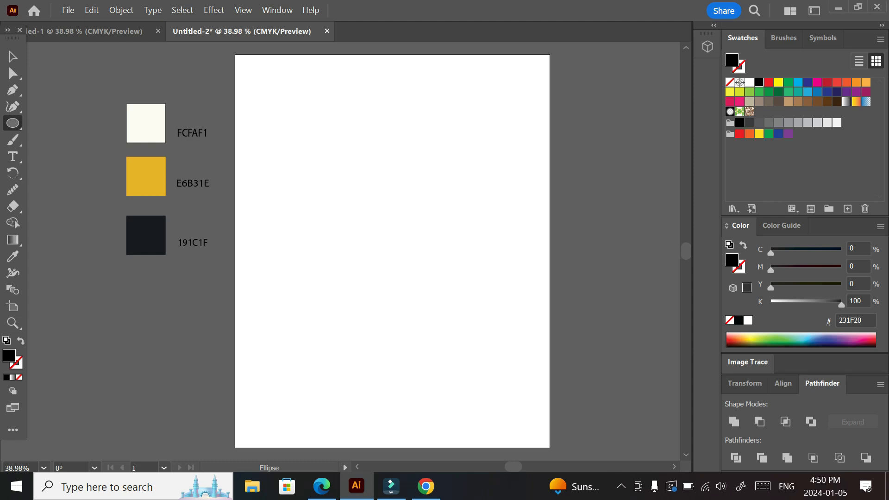
drag(302, 156, 390, 245)
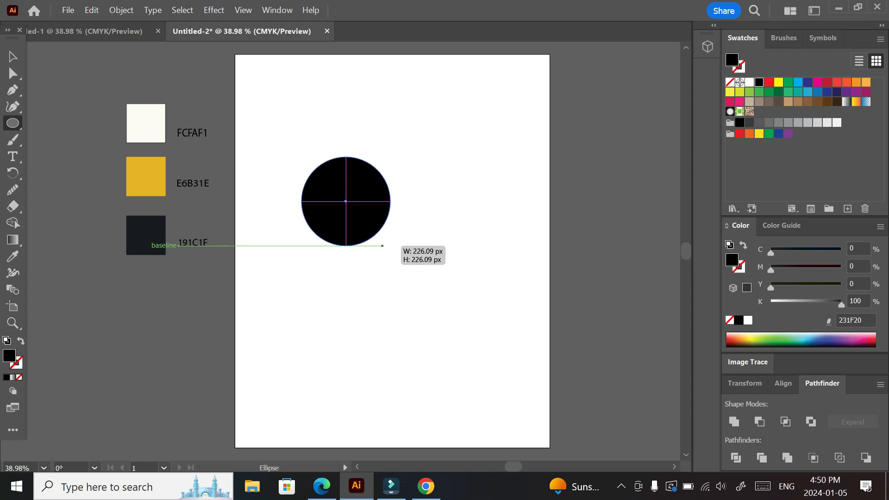
drag(383, 246, 382, 246)
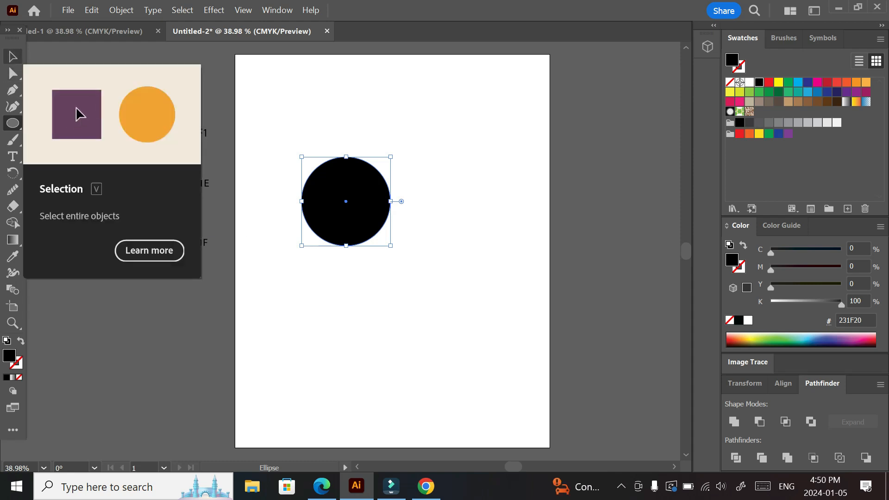
key(v)
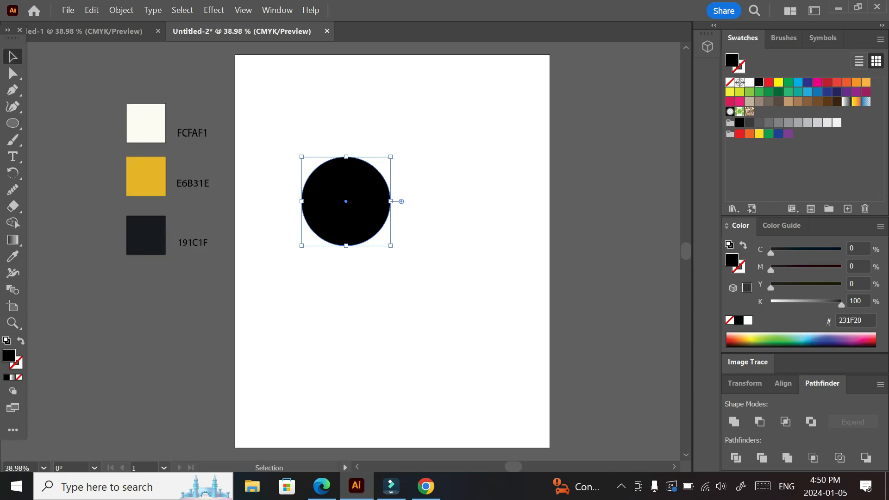
mouse_move(359, 209)
mouse_down()
mouse_move(338, 215)
mouse_move(337, 202)
mouse_move(343, 208)
mouse_up()
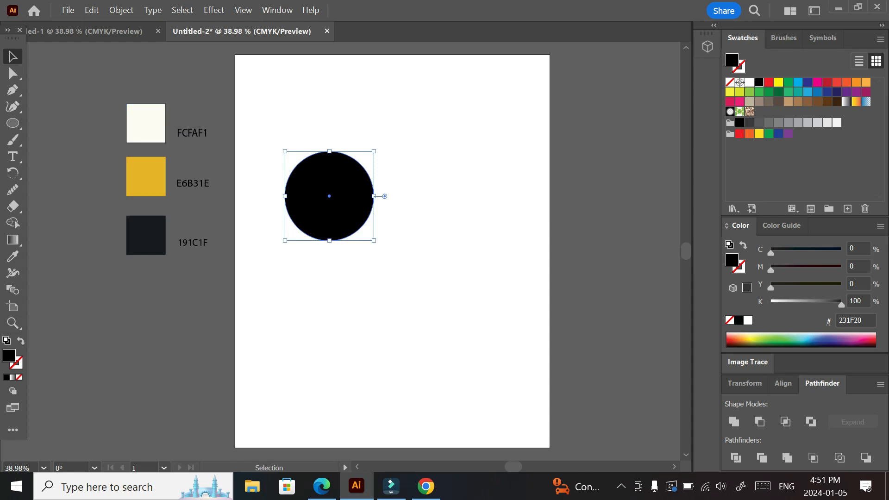
Apply the cream FCFAF1 square's appearance to the circle with the Eyedropper and move the circle toward the artboard's horizontal centre.
click(12, 256)
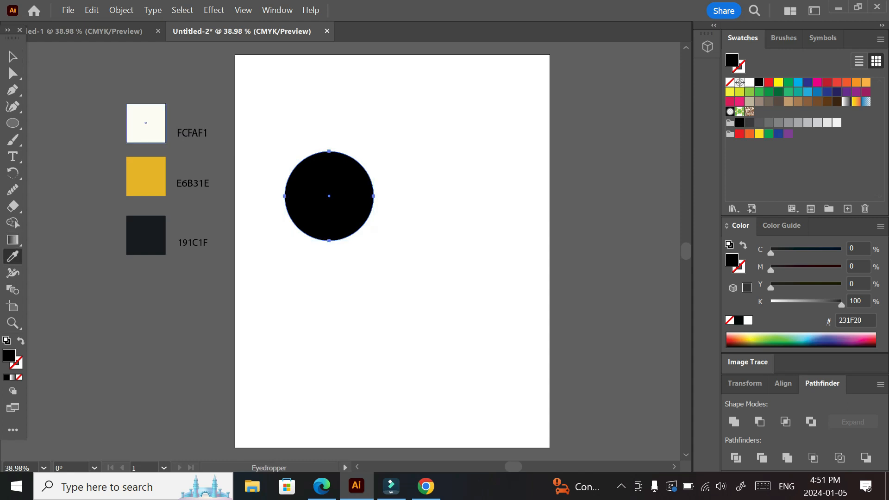
click(144, 123)
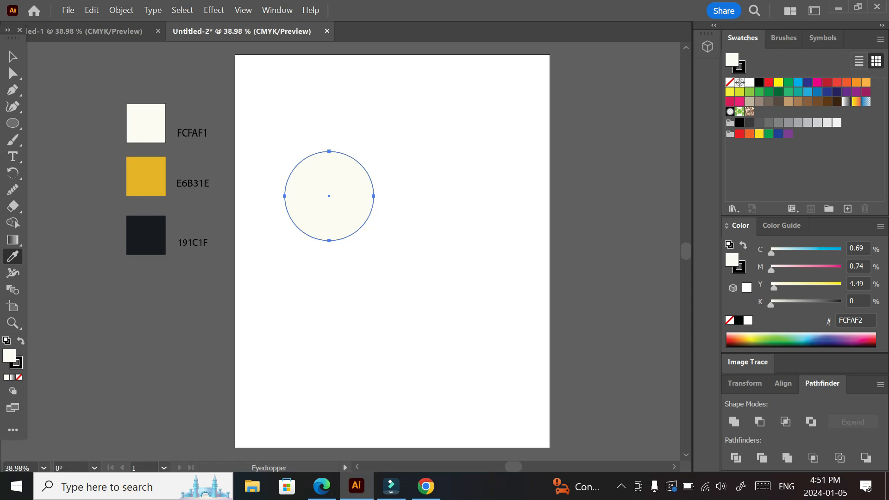
click(12, 56)
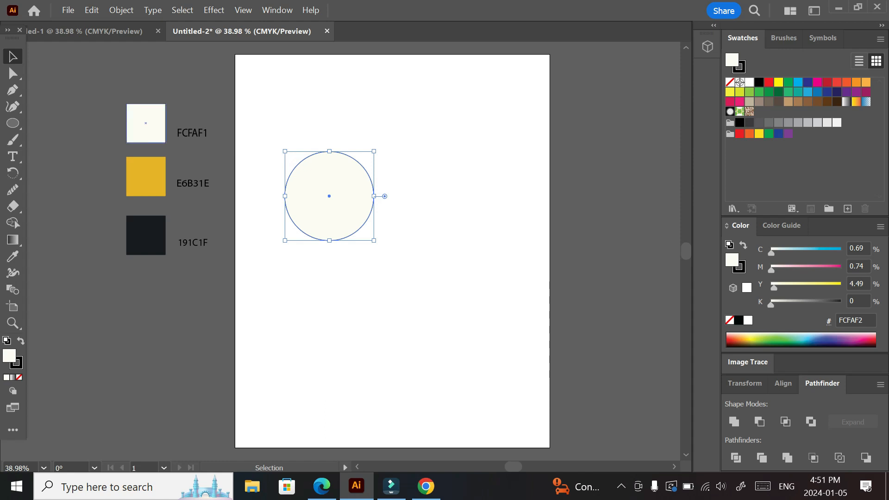
drag(329, 240, 384, 251)
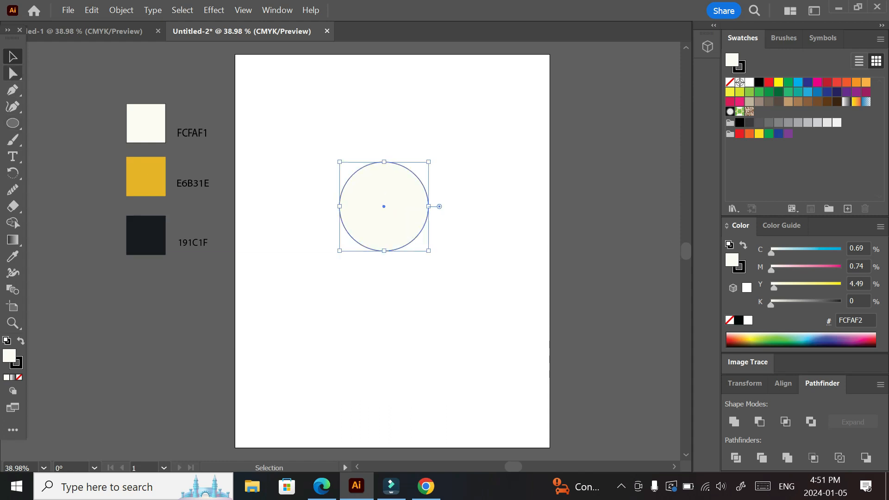
Pull the cream circle's bottom anchor point down to form a long tapered drop, and move it up to the artboard's horizontal centre.
click(12, 74)
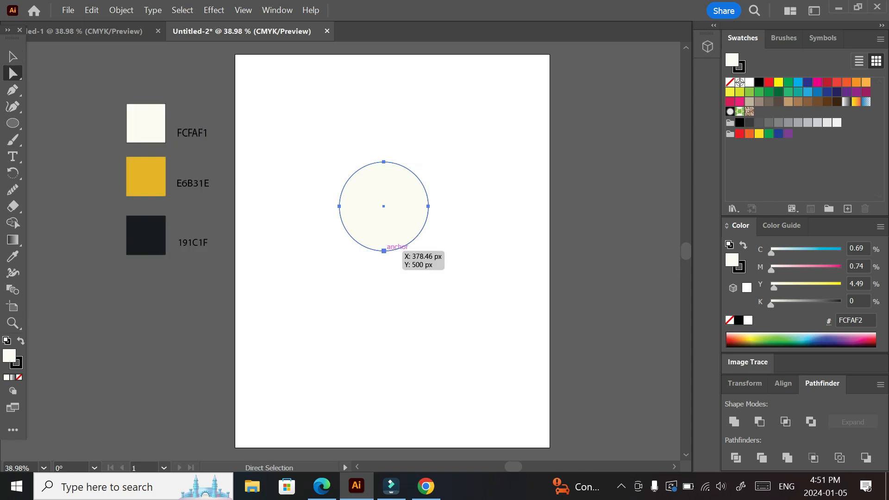
drag(384, 251, 386, 429)
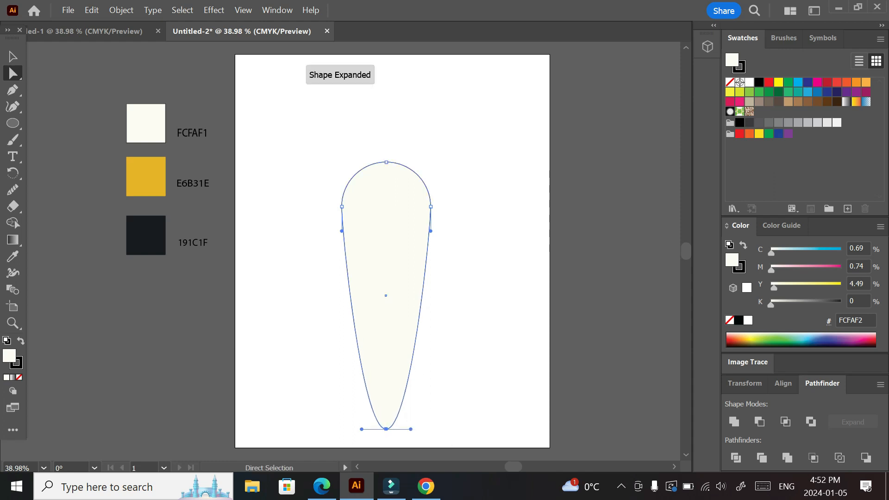
key(v)
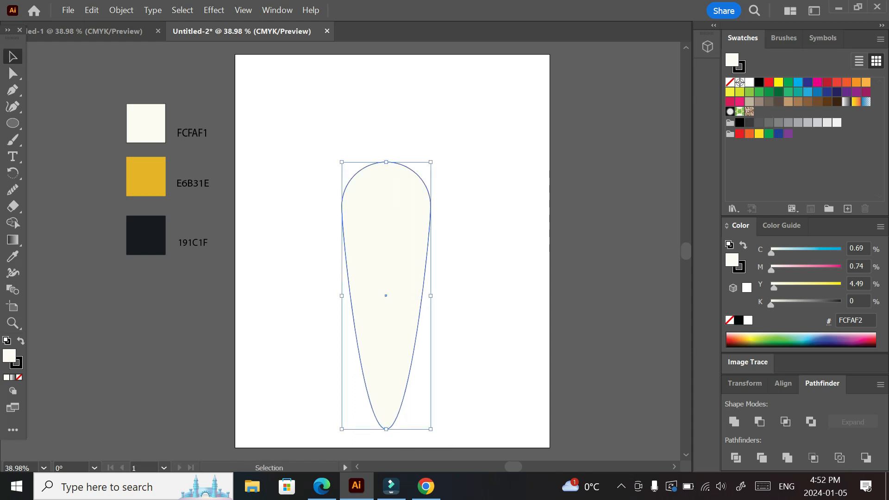
drag(385, 296, 392, 239)
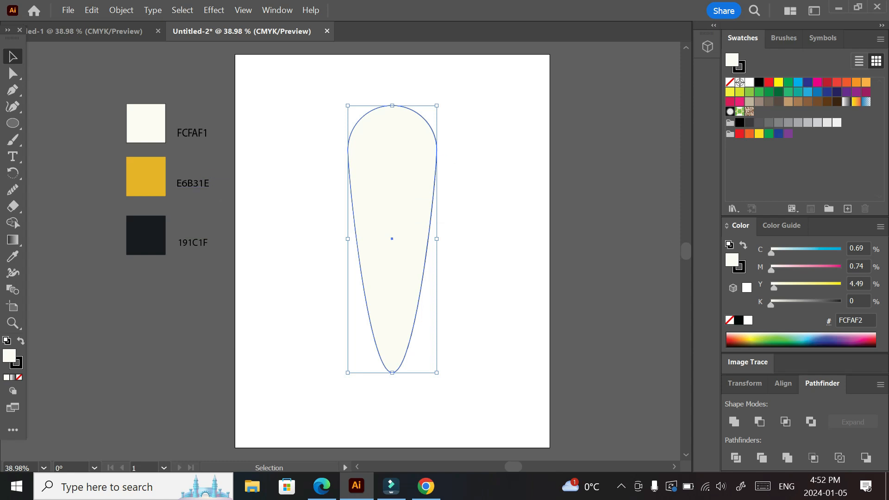
drag(418, 175, 421, 180)
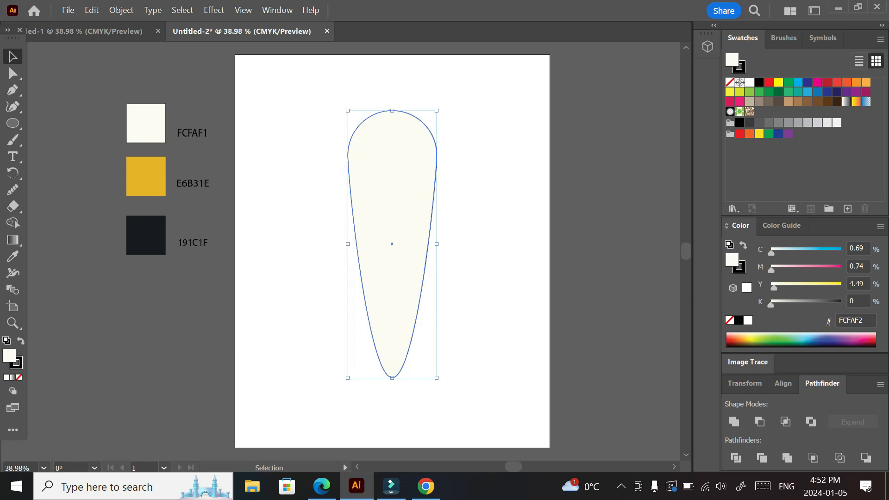
Widen the drop shape to about twice its width, extend it slightly up and down, and recentre it on the artboard.
drag(437, 243, 507, 244)
drag(347, 244, 334, 243)
drag(421, 377, 419, 403)
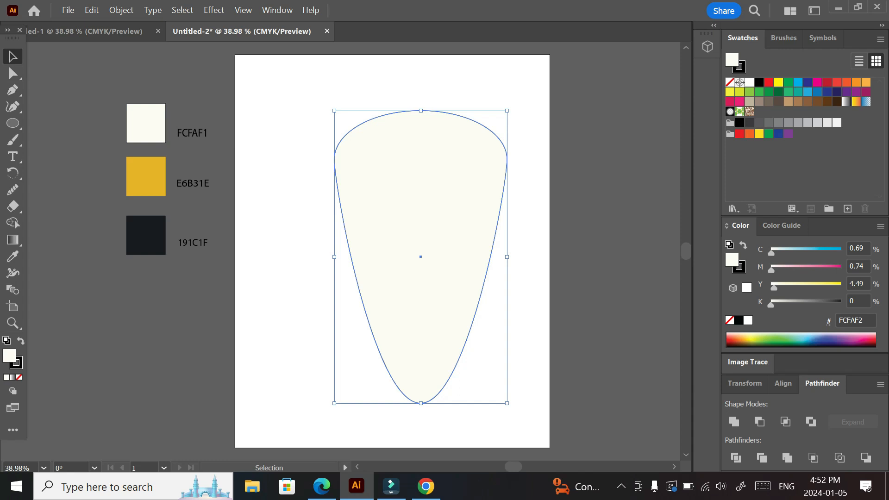
drag(420, 111, 415, 91)
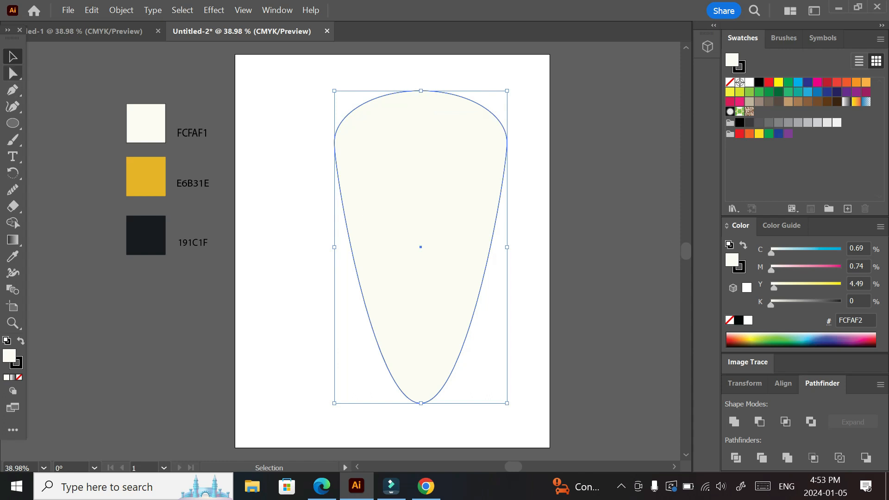
drag(418, 247, 391, 254)
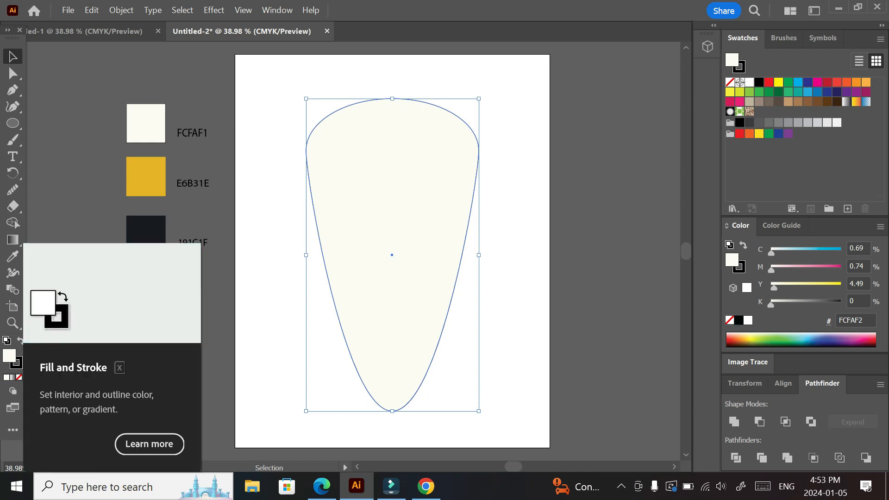
Try the yellow E6B31E square's appearance on the tapered shape with the Eyedropper, repeatedly switching its stroke to a solid color.
key(x)
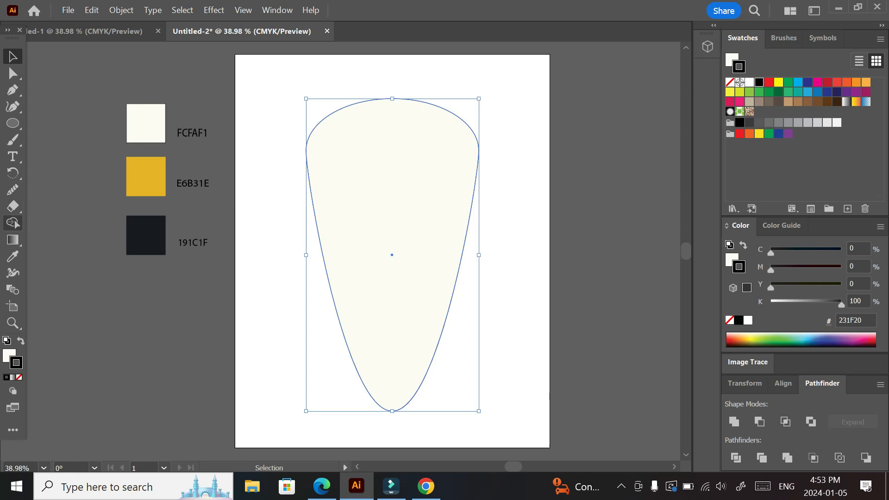
click(12, 256)
click(146, 176)
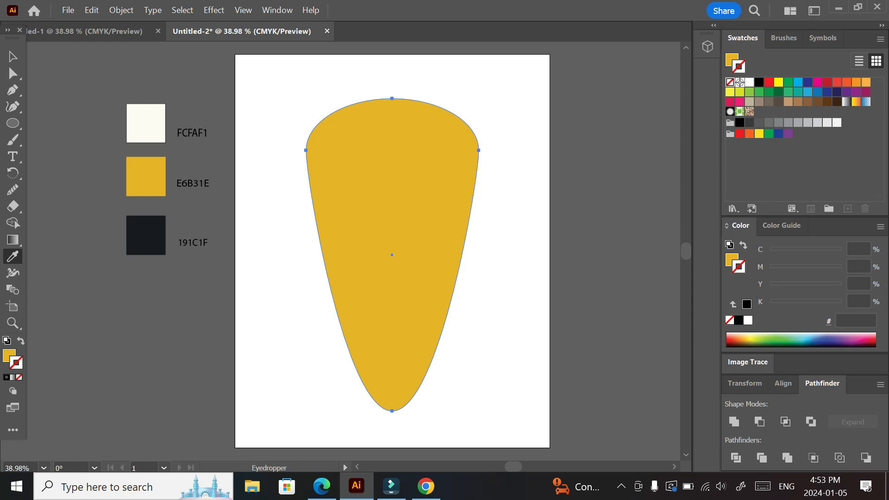
click(6, 377)
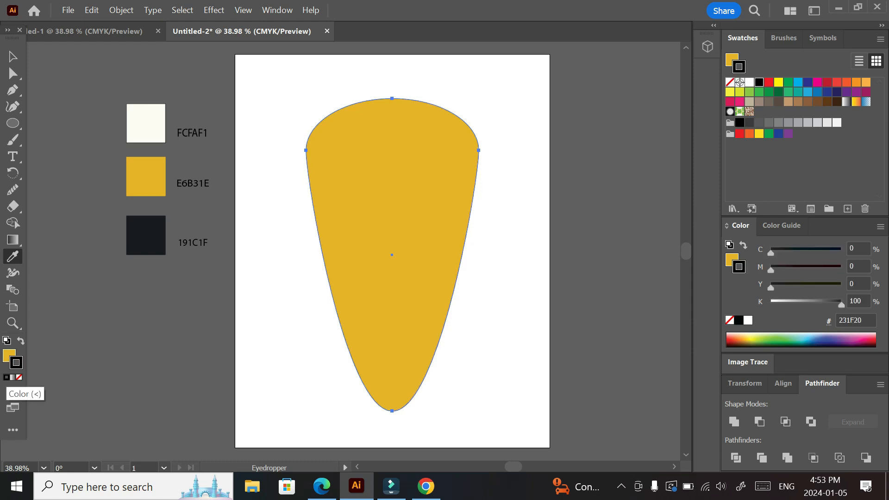
click(146, 176)
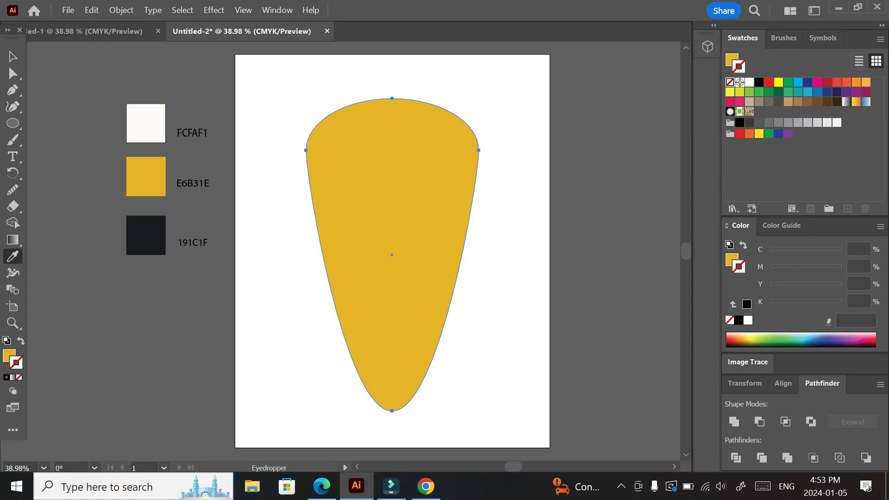
click(6, 377)
click(146, 177)
click(6, 376)
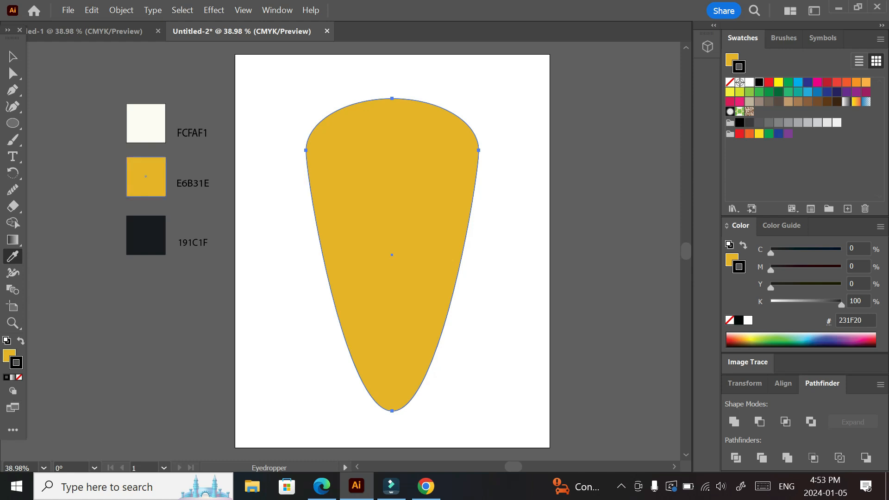
click(146, 177)
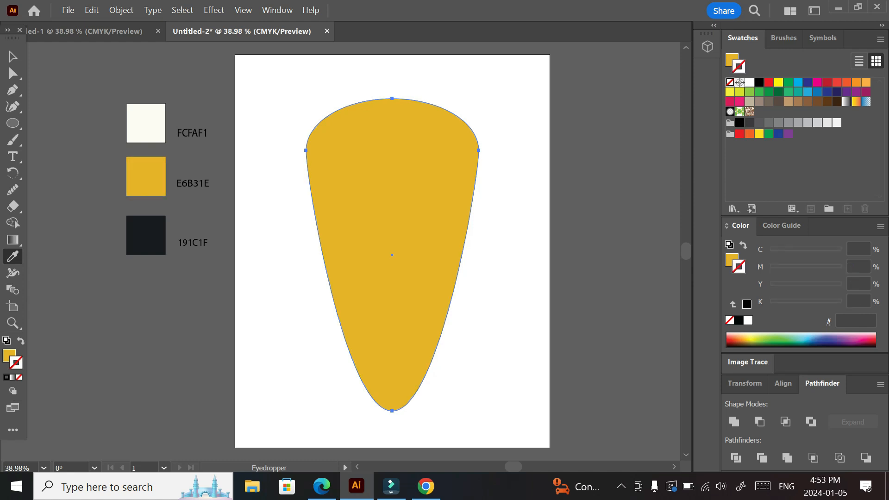
click(6, 377)
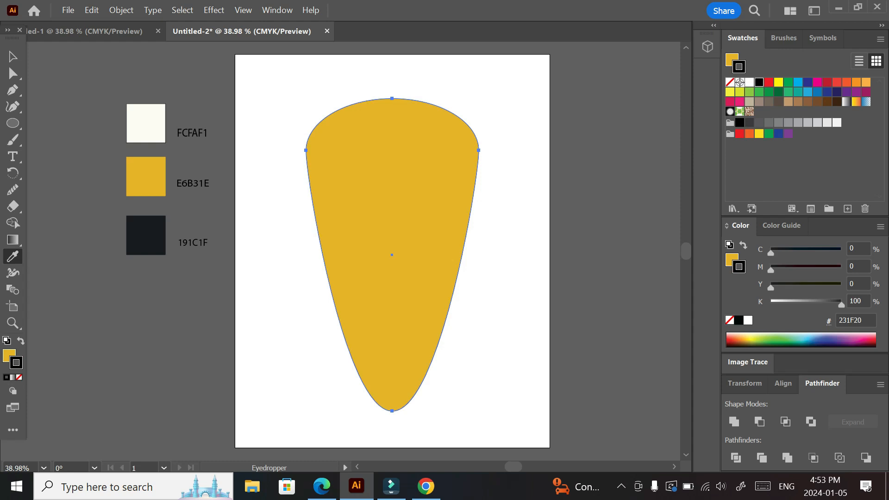
Try choosing black 000000 as the tapered shape's stroke color and sample the yellow E6B31E square again.
double_click(17, 362)
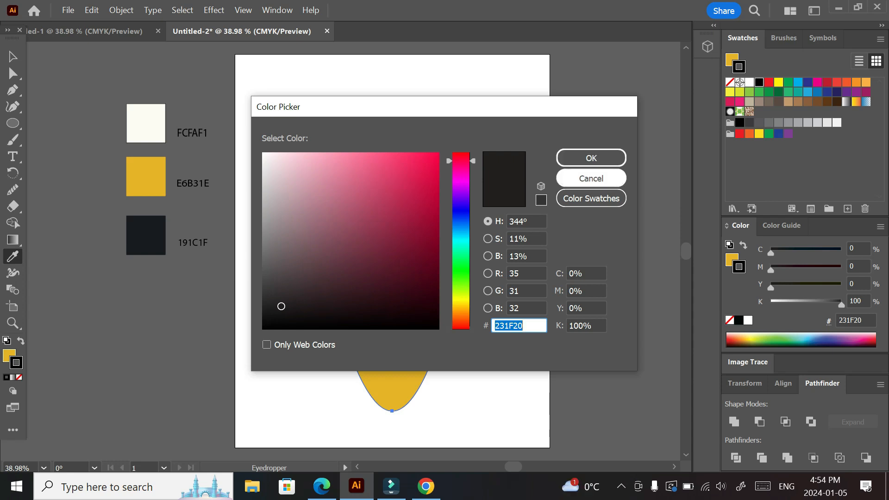
click(591, 178)
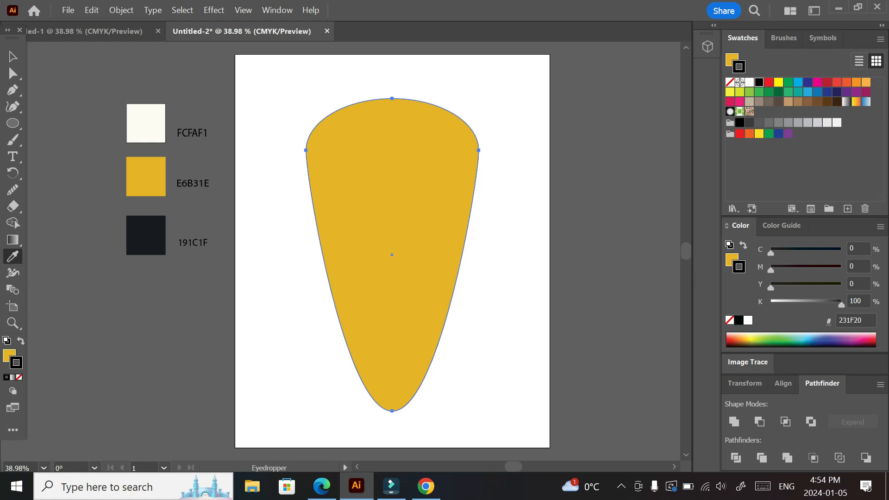
click(146, 176)
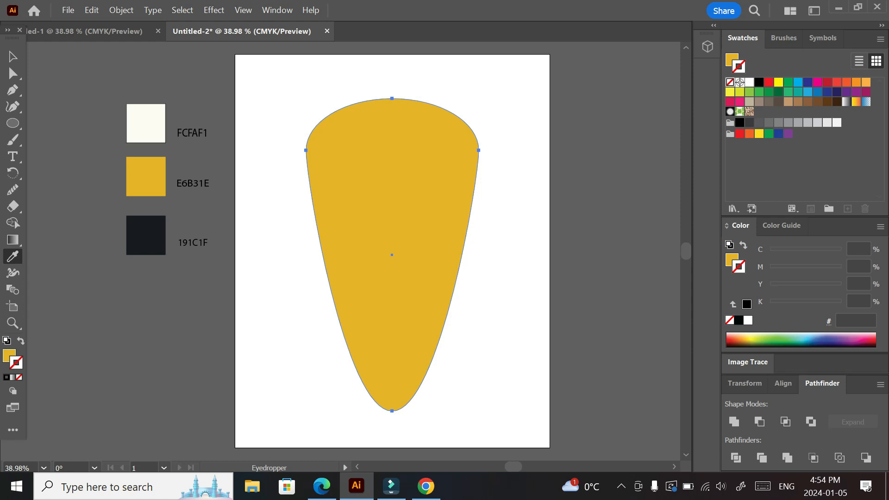
double_click(16, 363)
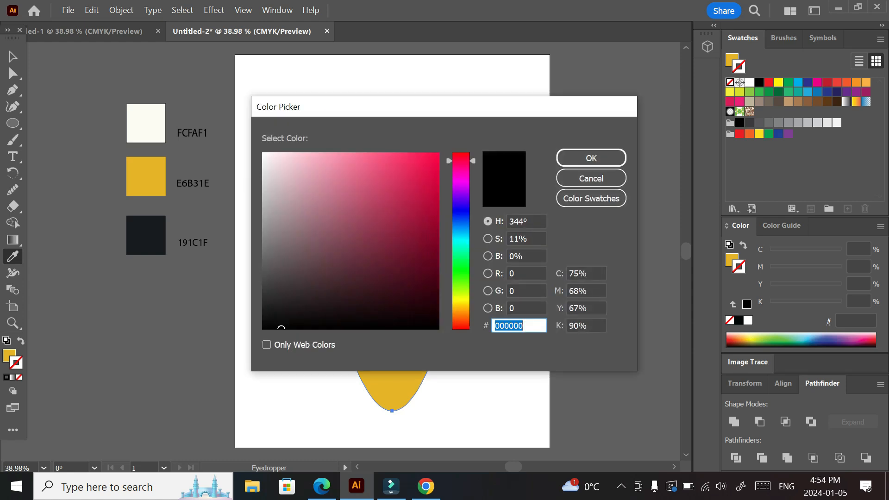
click(591, 158)
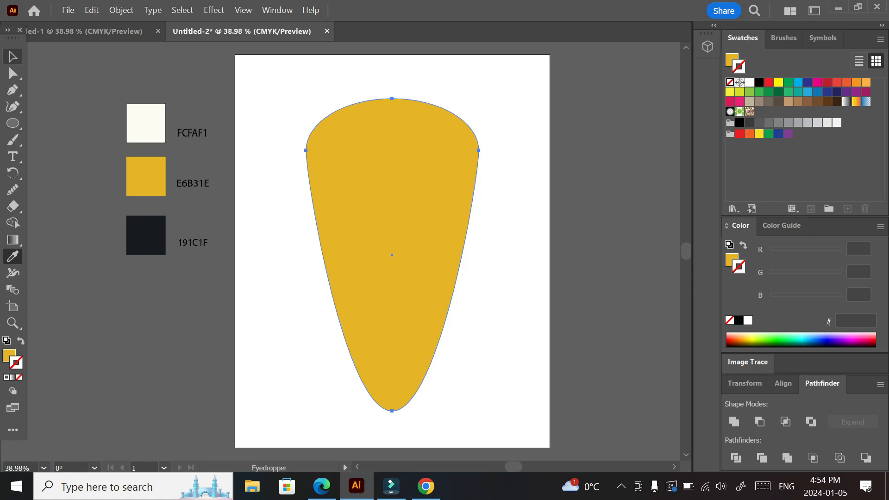
click(146, 177)
Try a gradient, no stroke and a white FFFFFF stroke on the yellow tapered shape.
key(period)
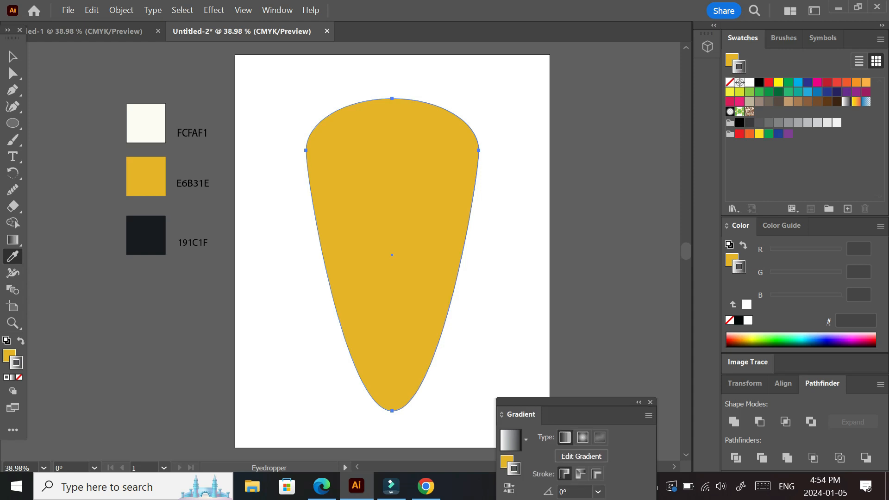
click(650, 402)
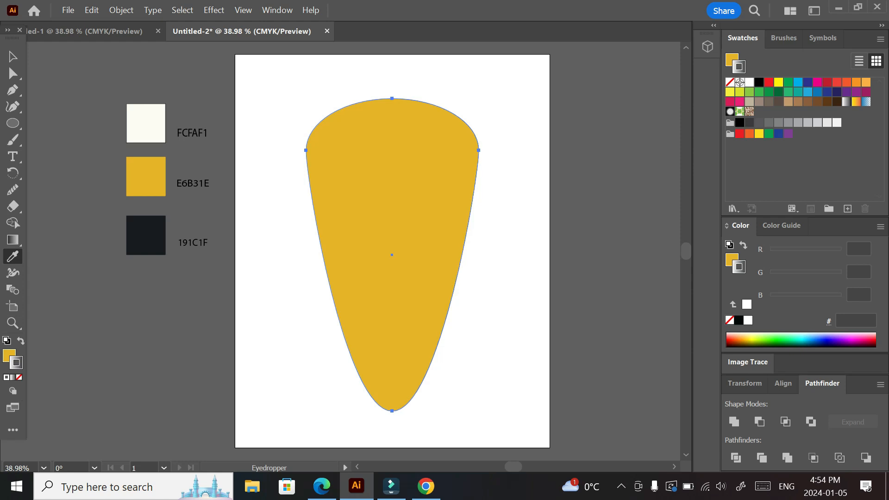
click(19, 377)
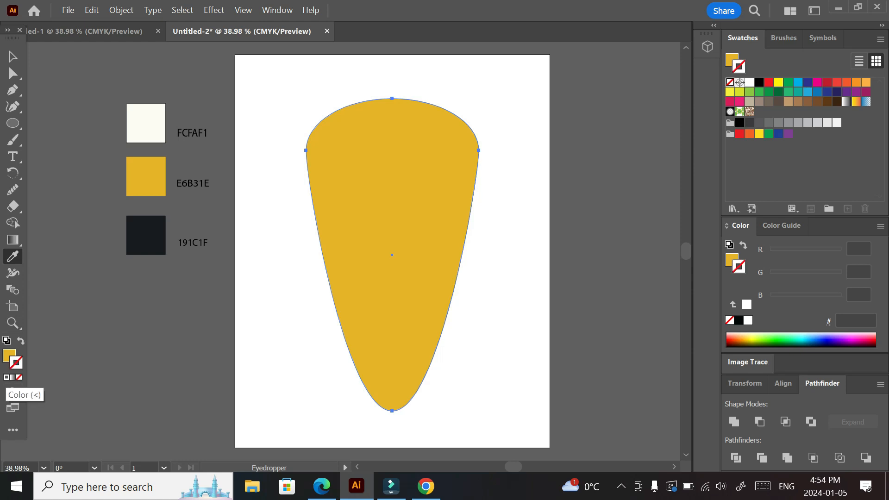
click(7, 378)
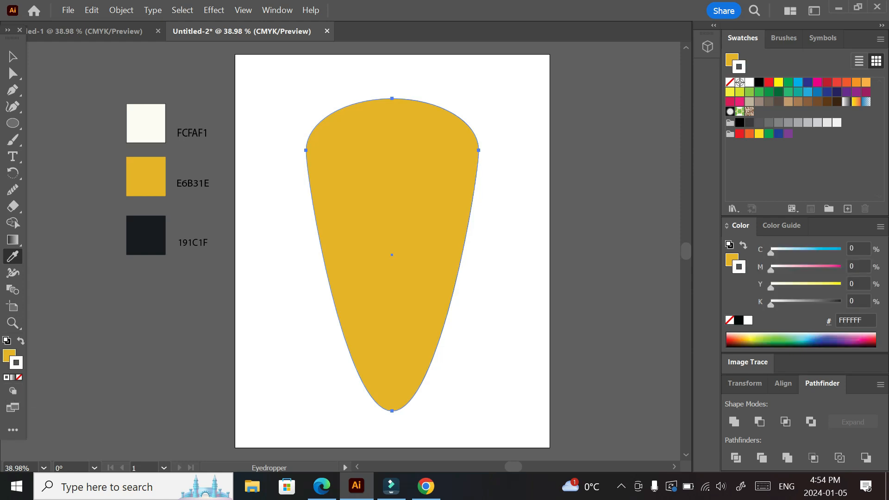
double_click(16, 363)
key(Escape)
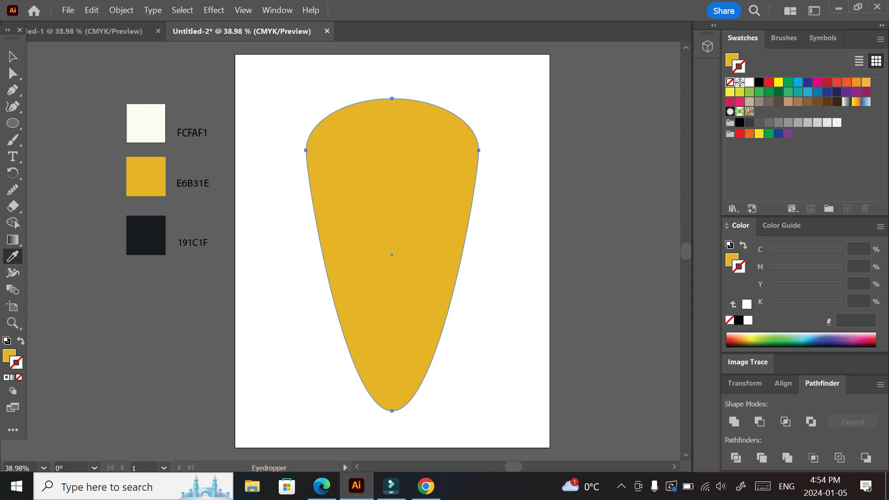
Sample the cream FCFAF1 square for the tapered shape, and replace it with the dark 191C1F square's appearance using the Eyedropper.
double_click(8, 356)
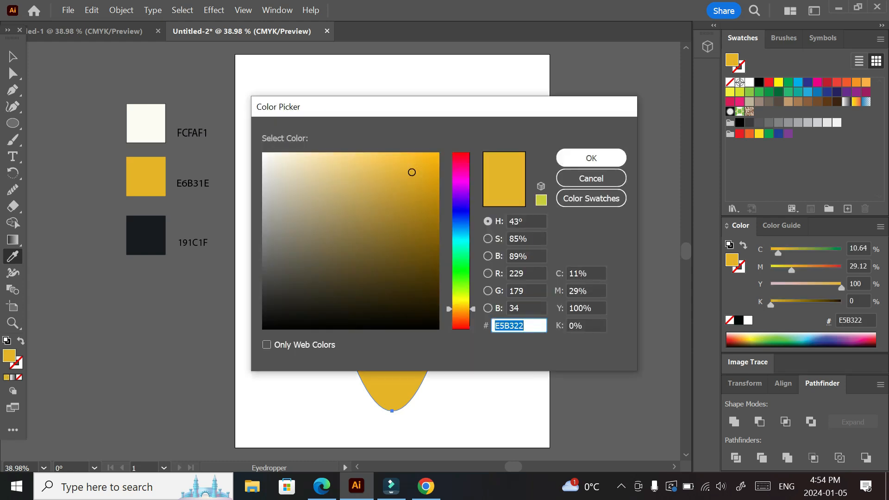
click(591, 157)
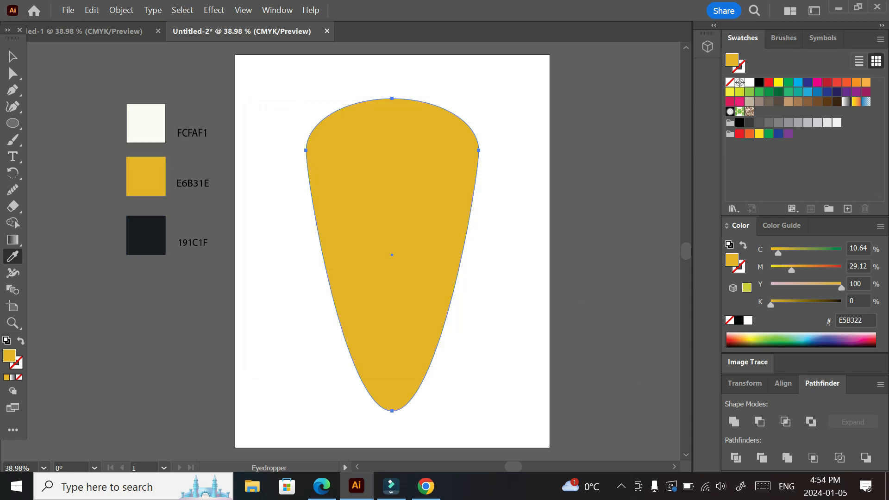
click(145, 123)
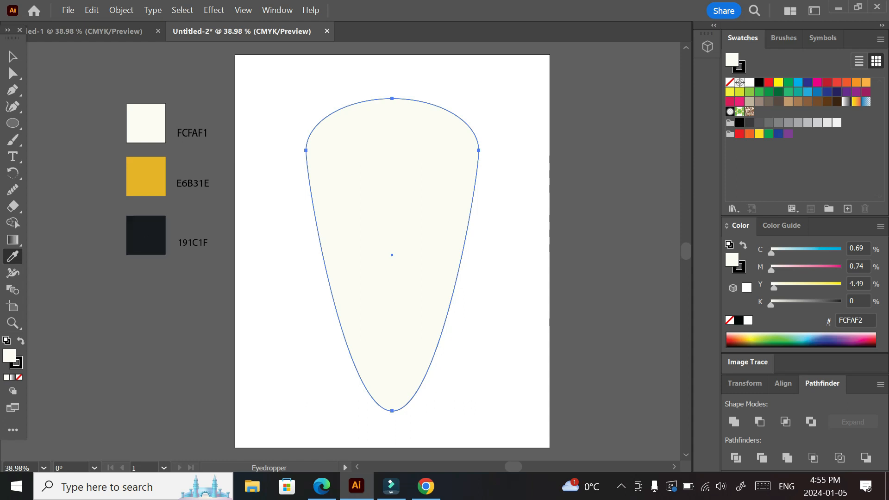
click(146, 235)
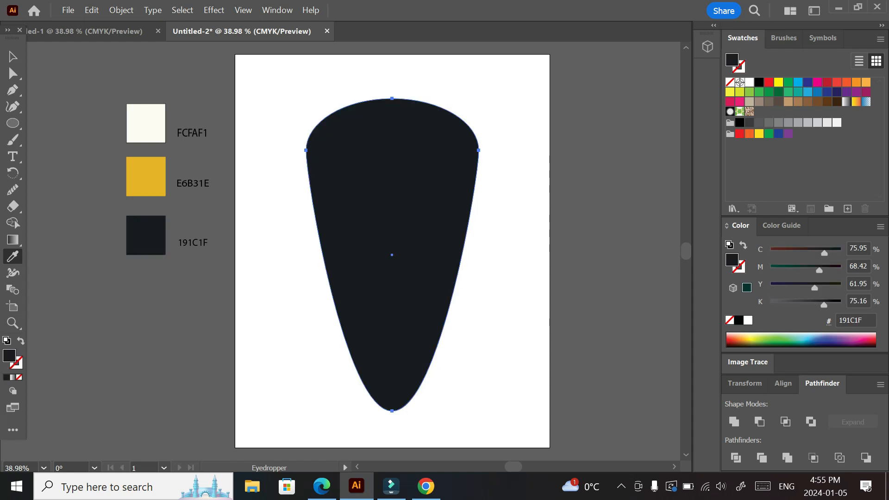
key(v)
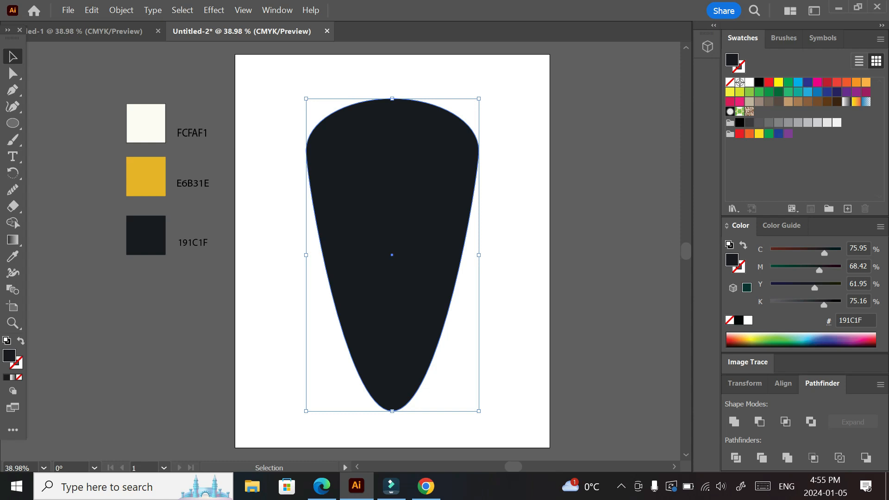
Duplicate the dark tapered shape slightly up and to the right, and scale the overlapping copy down proportionally.
drag(370, 226, 323, 230)
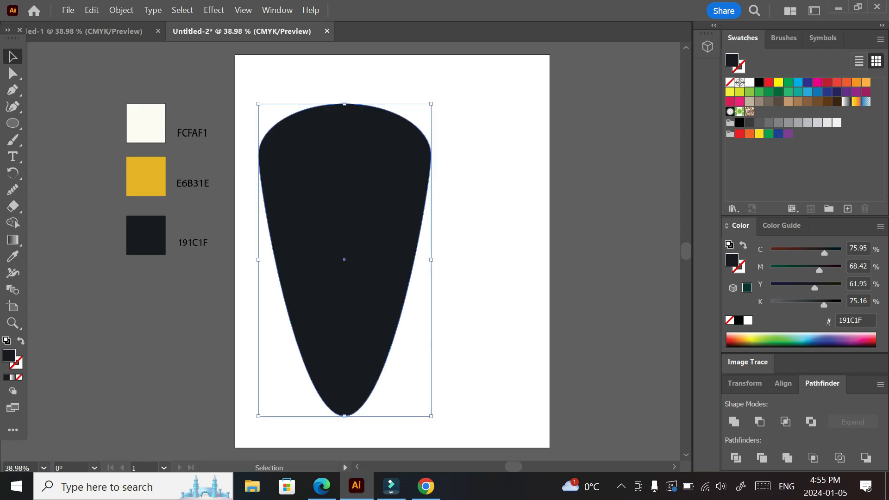
key(ctrl+z)
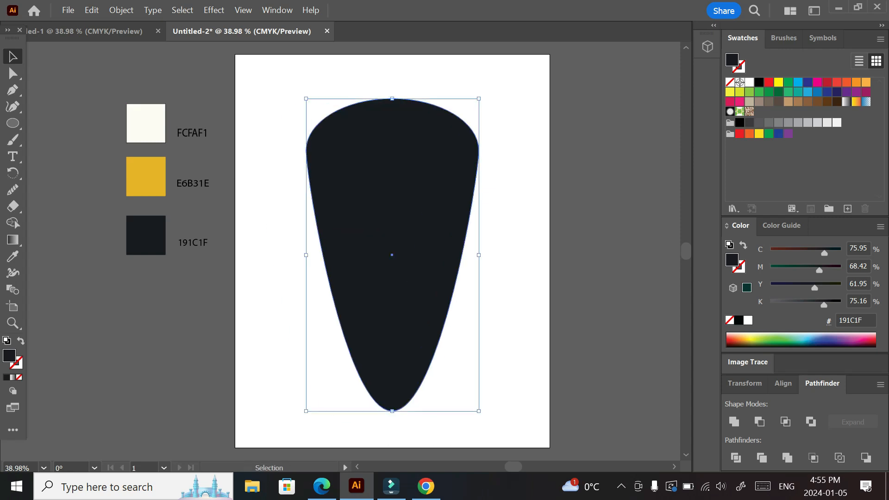
drag(366, 223, 413, 219)
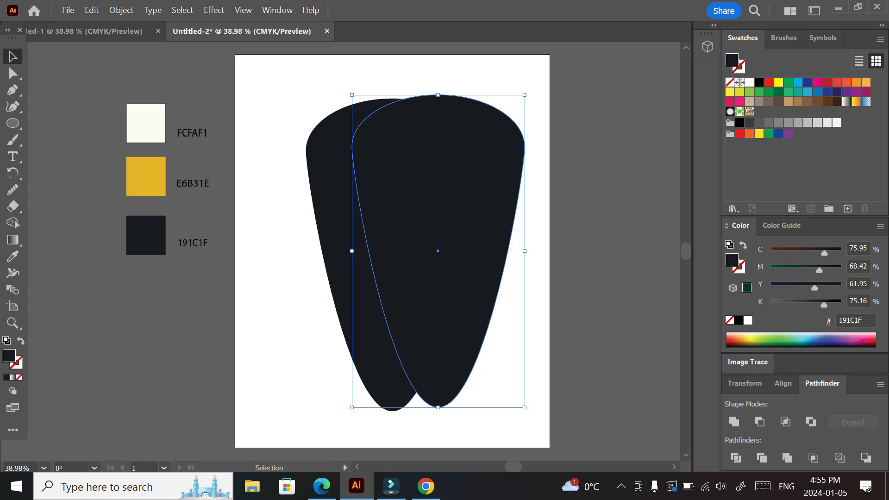
drag(525, 407, 505, 371)
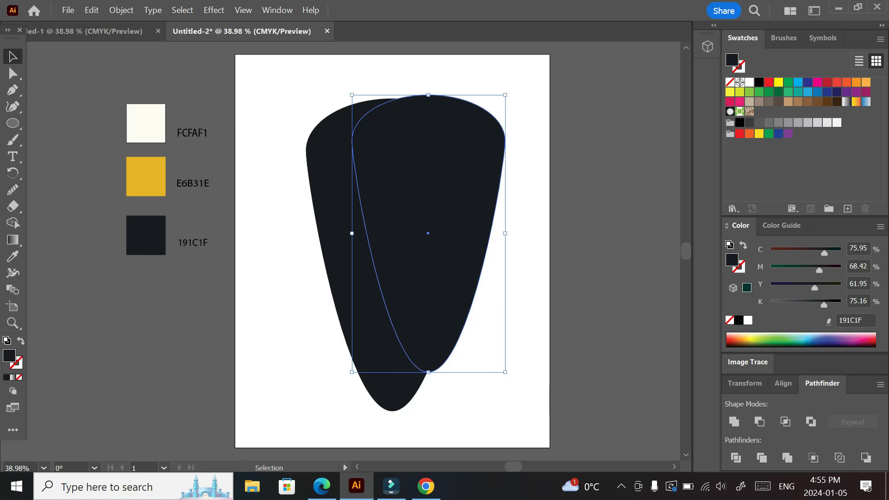
Apply the yellow E6B31E sample to the smaller tapered copy with the Eyedropper, and center it over the dark tapered shape.
key(i)
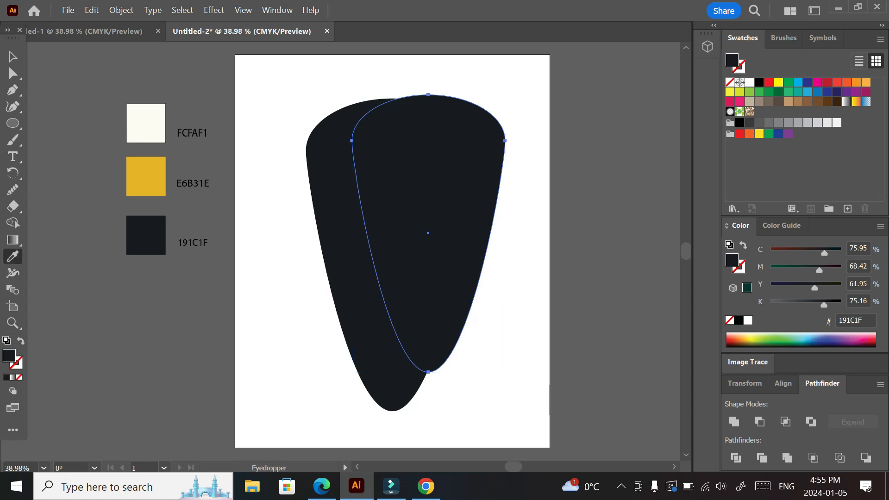
click(146, 177)
key(v)
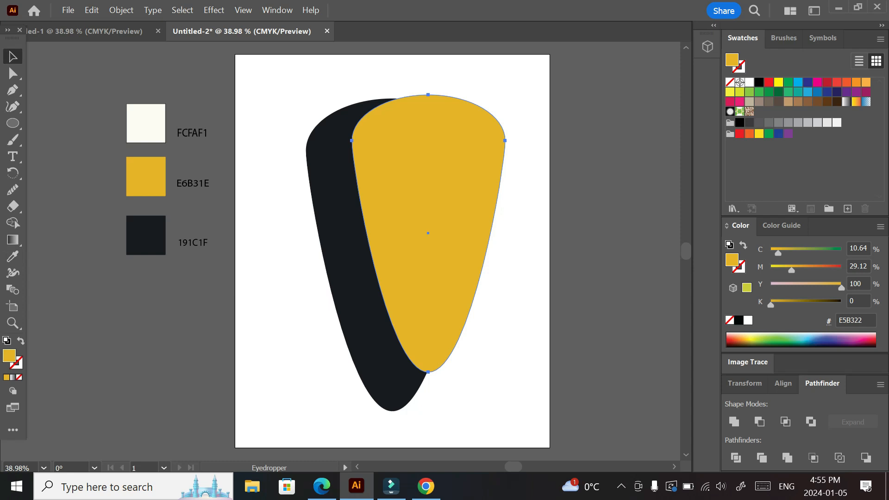
drag(410, 204, 399, 208)
drag(416, 237, 392, 253)
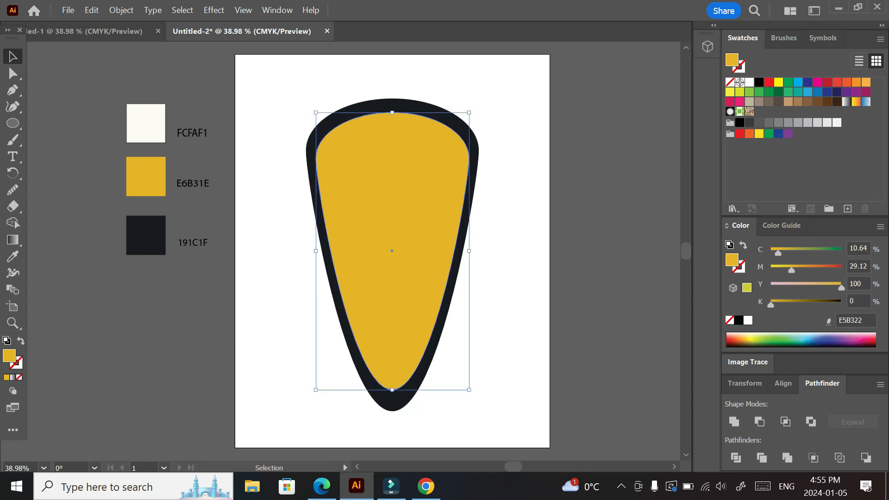
Enlarge the yellow tapered shape slightly, recenter it, and stretch its lower end down to leave an even dark border.
drag(468, 113, 473, 103)
drag(393, 249, 392, 251)
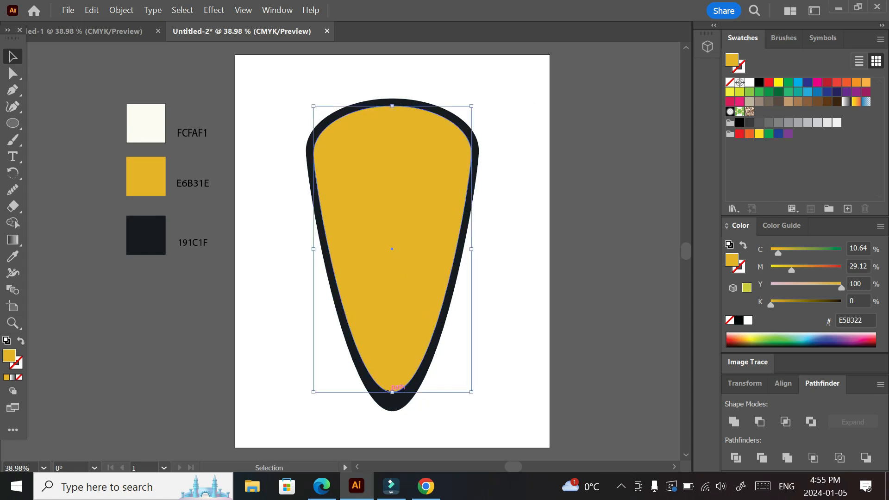
drag(393, 391, 393, 401)
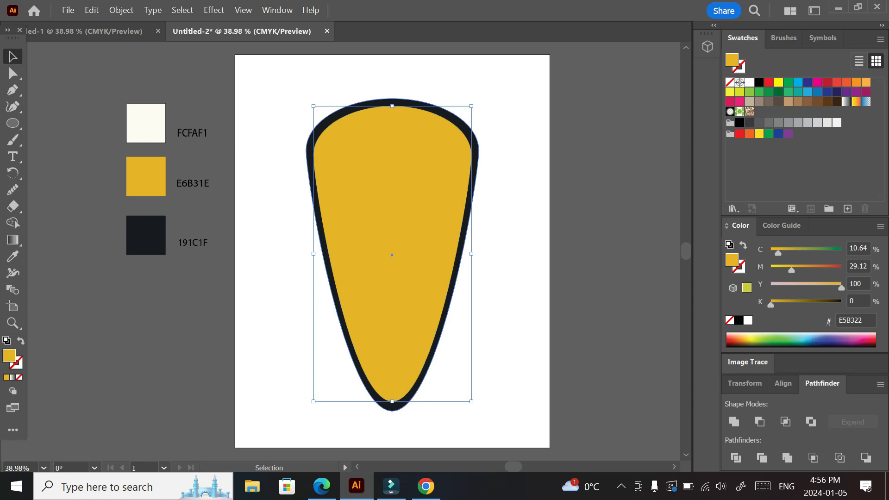
Apply the dark 191C1F sample to the inner tapered shape using the Eyedropper.
click(474, 160)
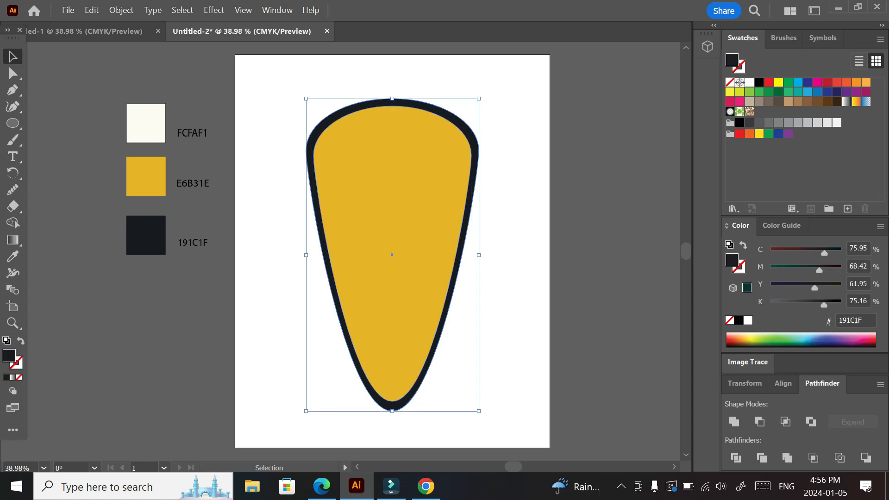
click(430, 199)
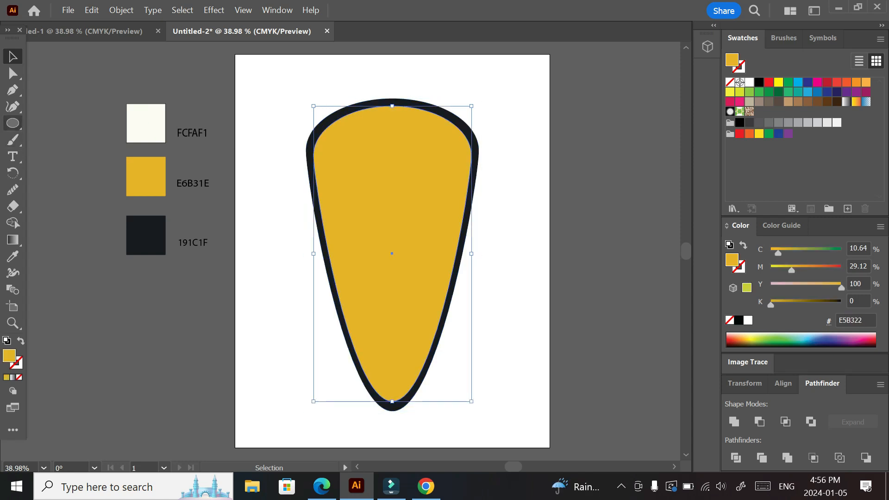
key(i)
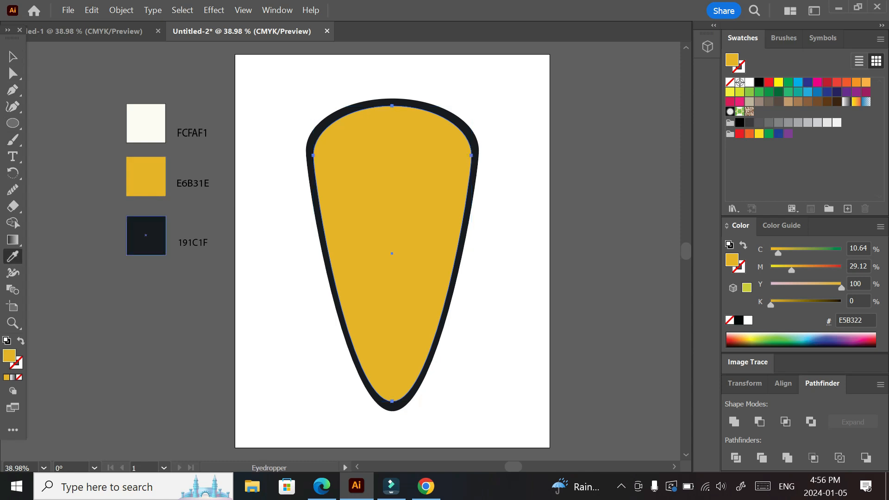
click(146, 235)
key(v)
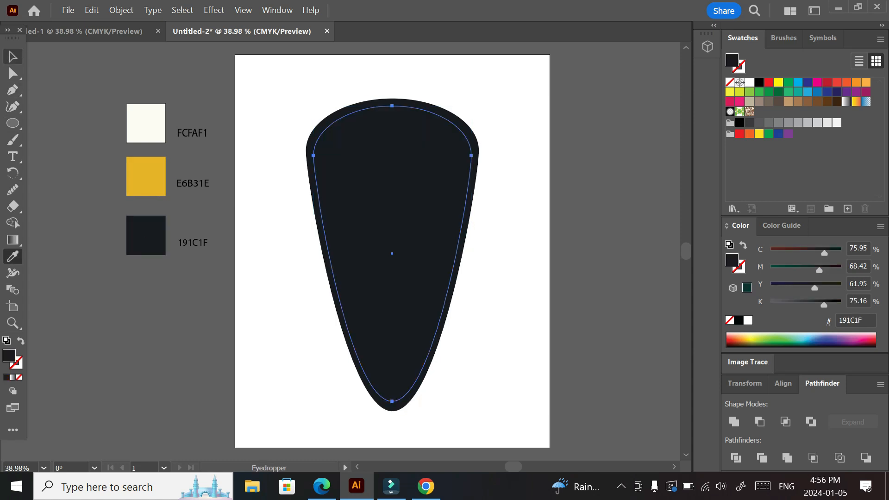
Apply the yellow E6B31E sample to the outer tapered shape using the Eyedropper.
click(462, 231)
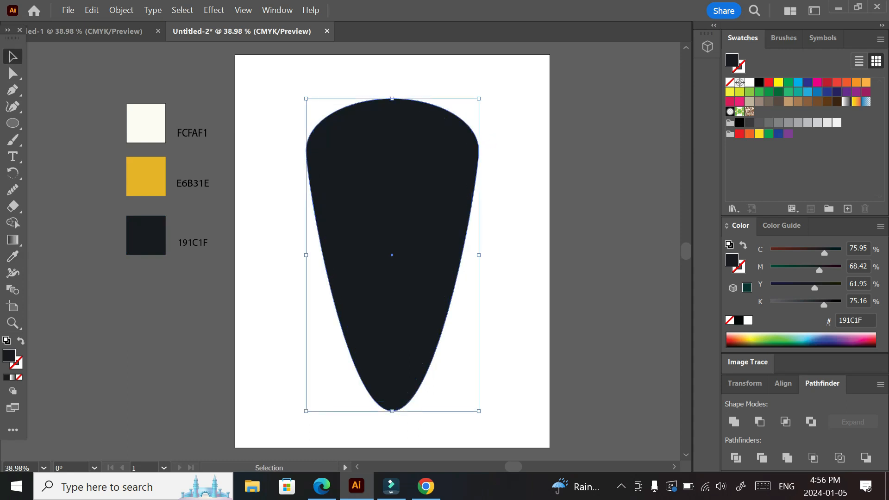
key(i)
click(146, 176)
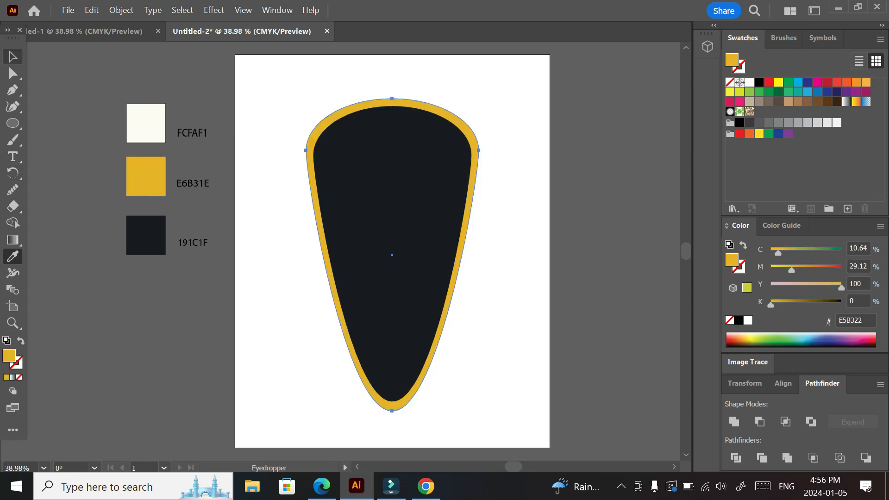
key(v)
click(392, 253)
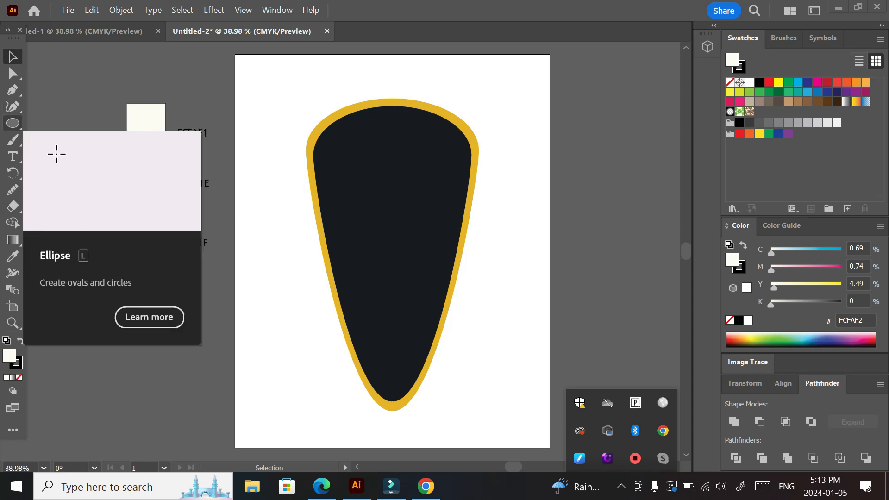
Draw a cream square below the dark 191C1F sample, and activate the Ellipse tool with nothing selected.
click(13, 122)
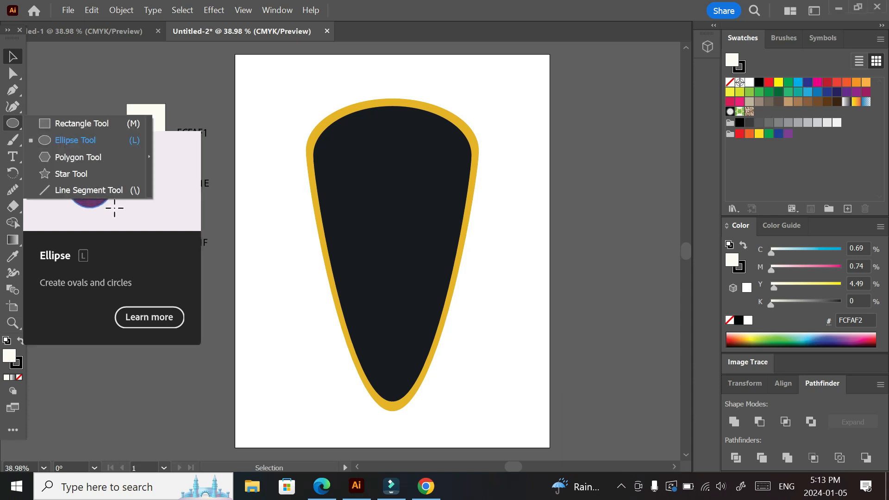
click(81, 123)
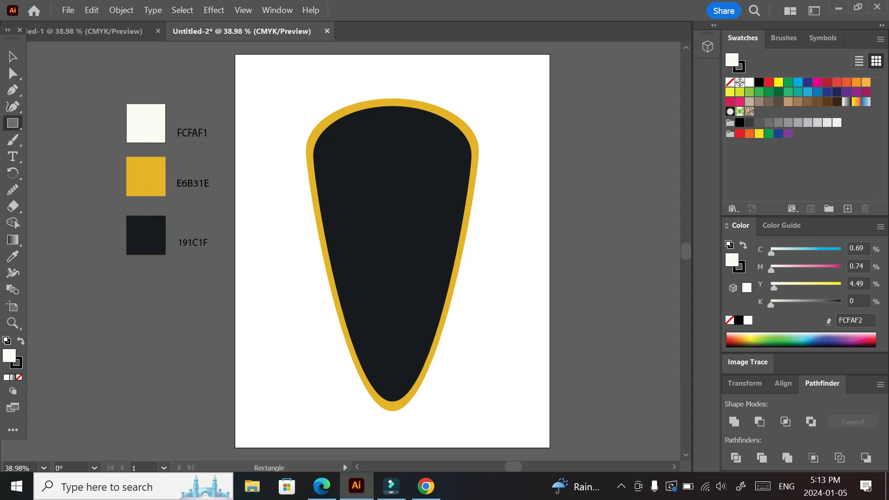
drag(124, 305, 194, 375)
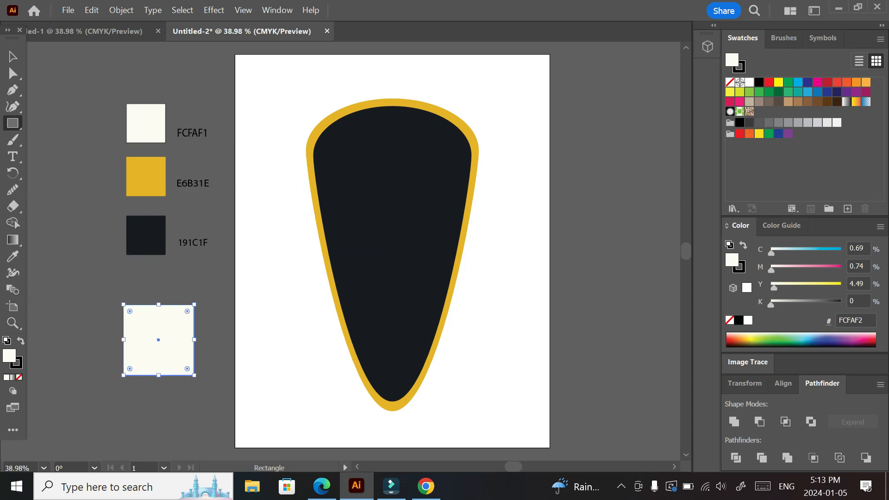
drag(13, 123, 53, 140)
key(v)
key(ctrl+shift+a)
key(l)
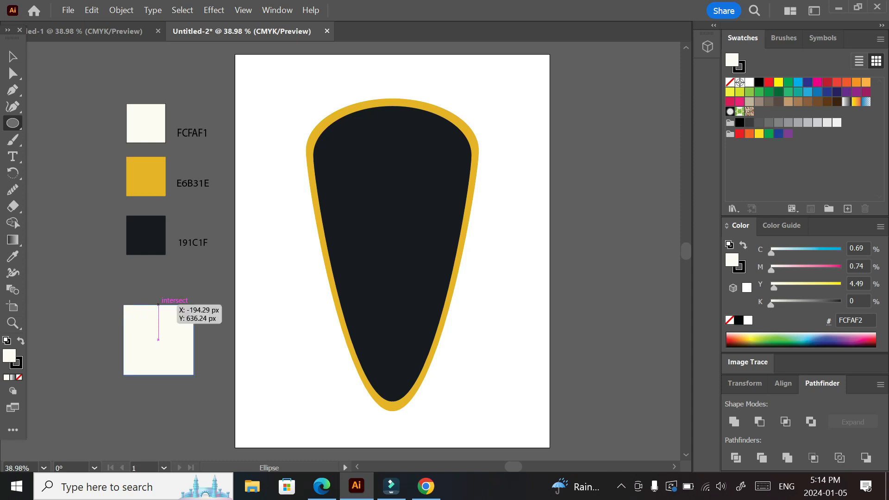
Try drawing an ellipse about 154 x 179 px starting from the midpoint of the cream square's upper edge.
drag(159, 305, 228, 375)
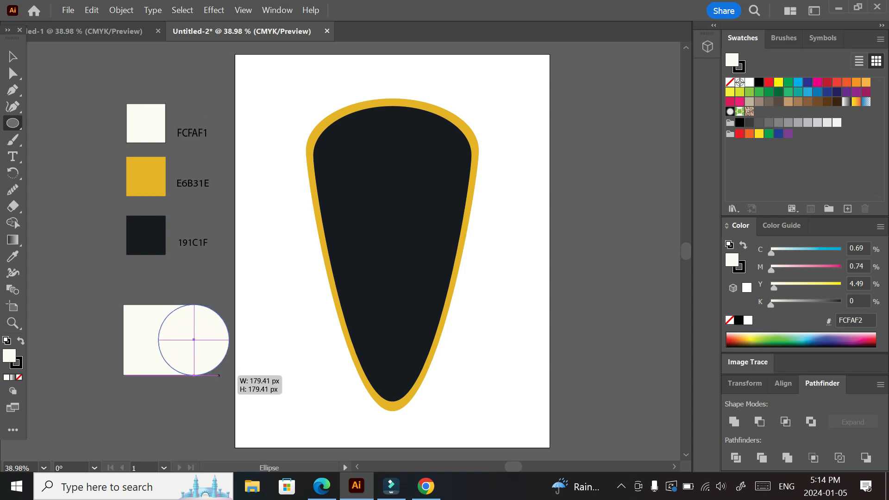
drag(229, 375, 219, 375)
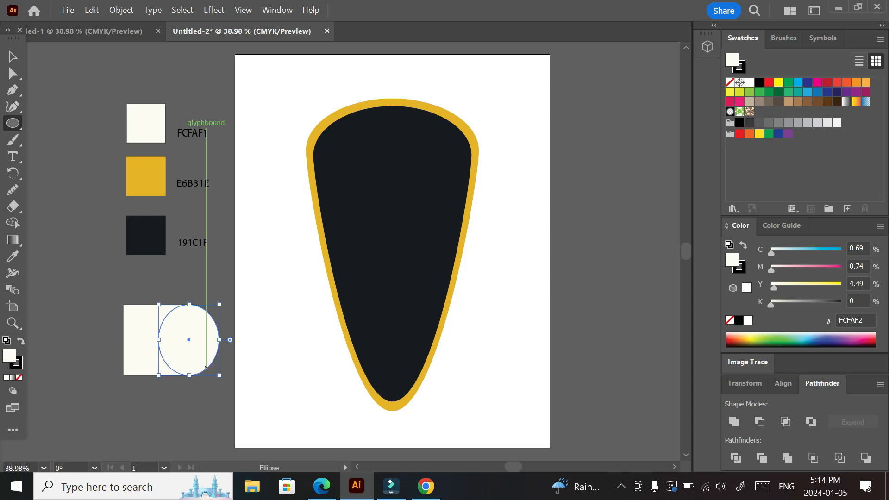
key(Delete)
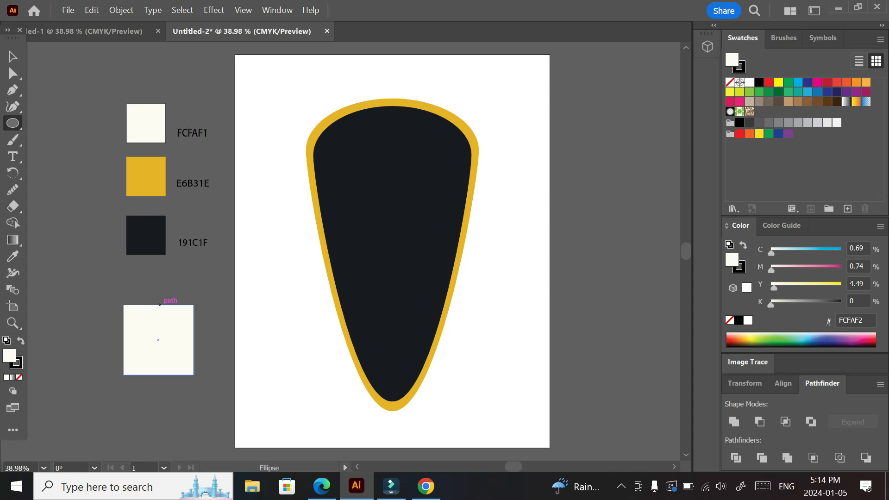
click(159, 305)
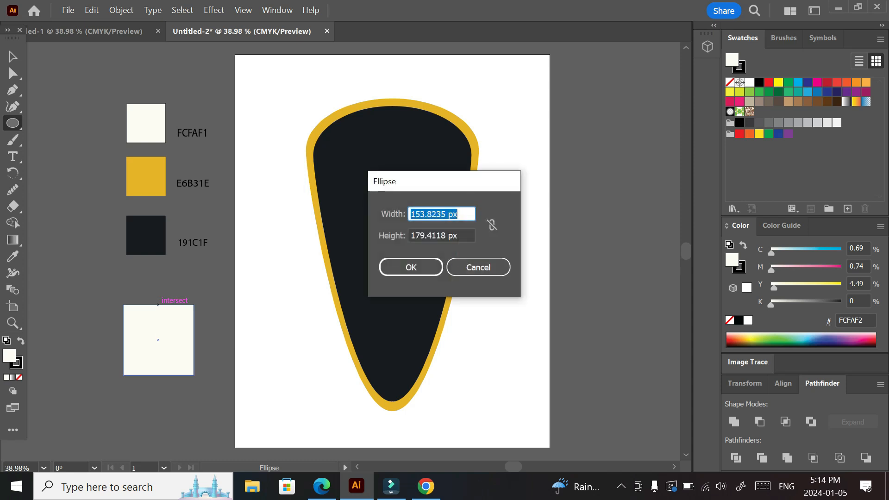
key(Escape)
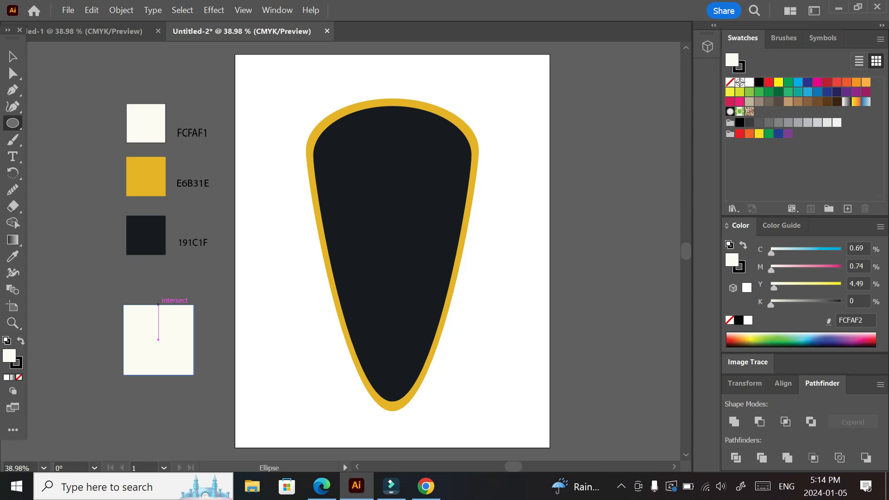
Draw a cream circle about 179 px in diameter, and center it on the midpoint of the square's lower edge.
drag(158, 305, 229, 375)
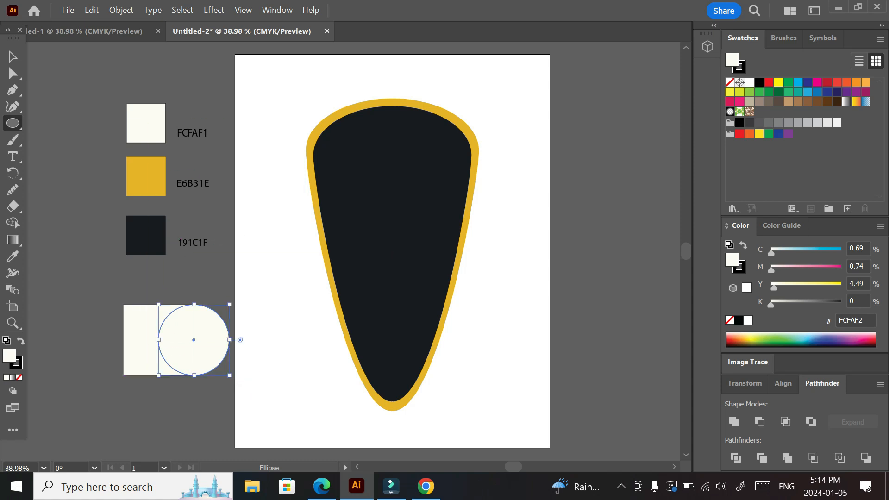
key(v)
drag(159, 340, 158, 310)
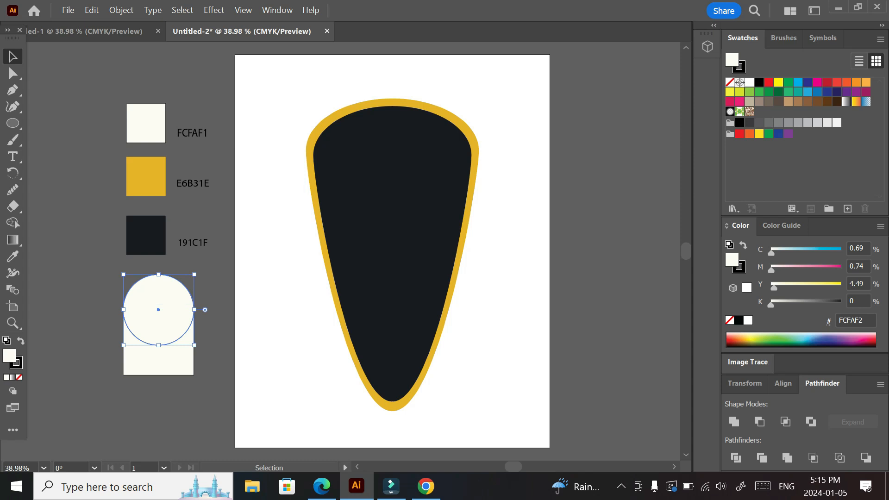
drag(158, 310, 180, 380)
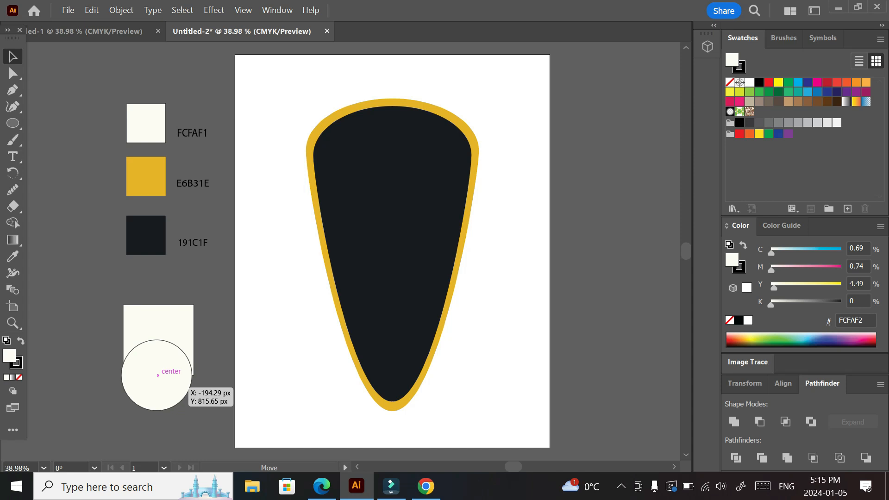
drag(179, 381, 181, 382)
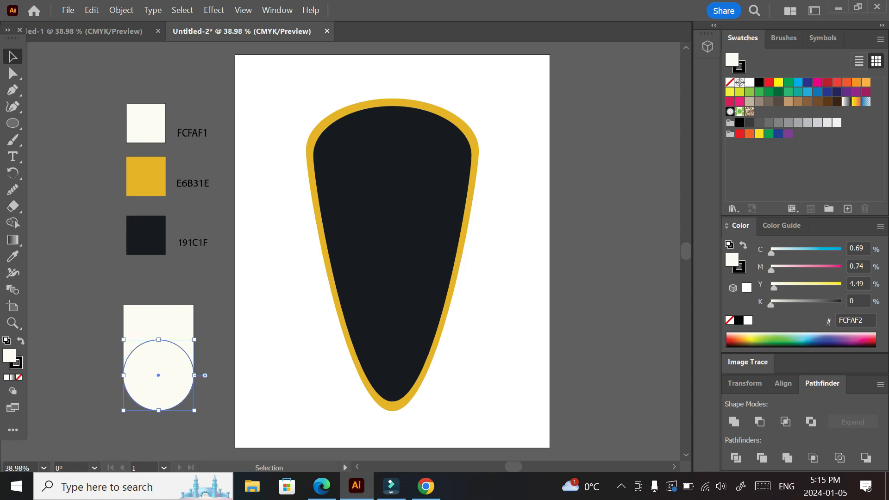
click(209, 393)
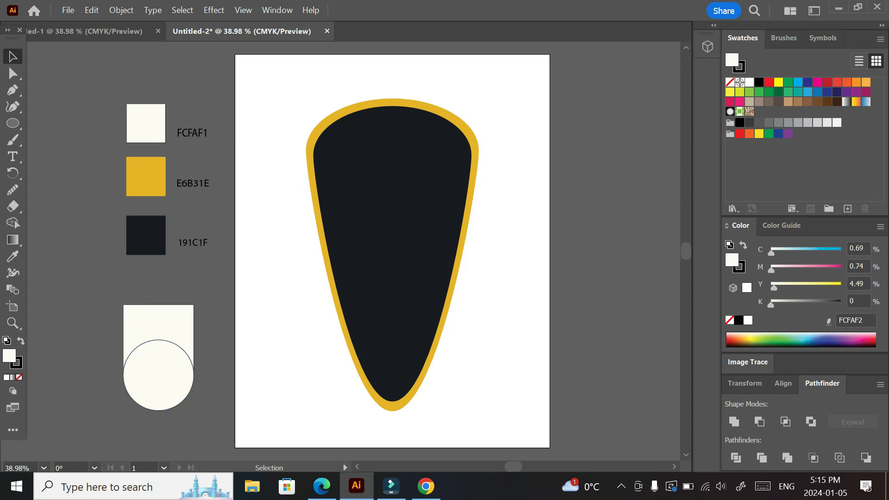
Remove the stroke from the cream circle and deselect it.
click(18, 377)
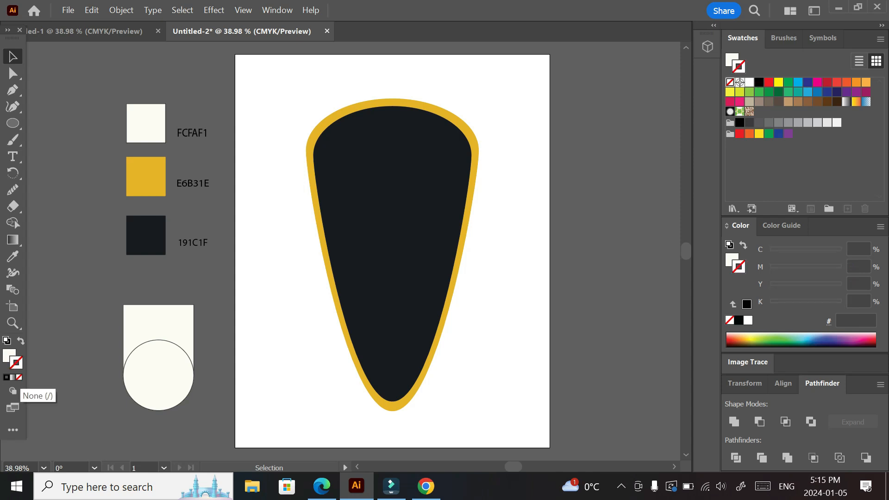
click(157, 371)
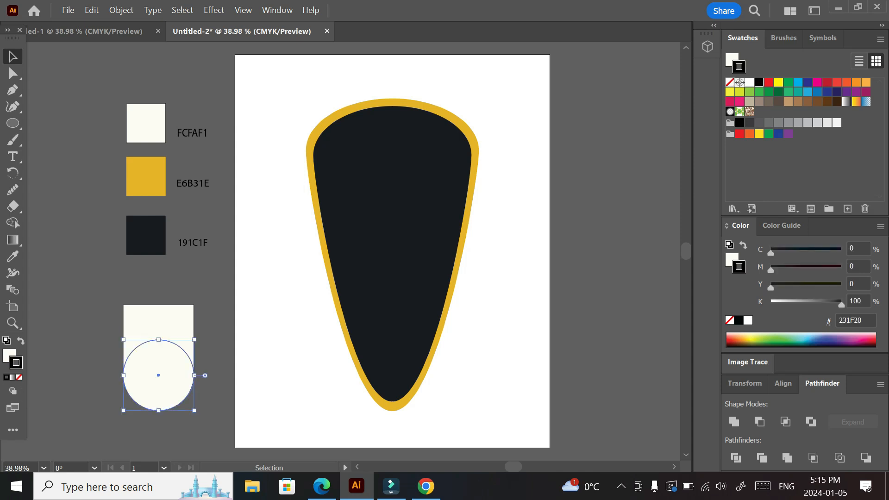
key(slash)
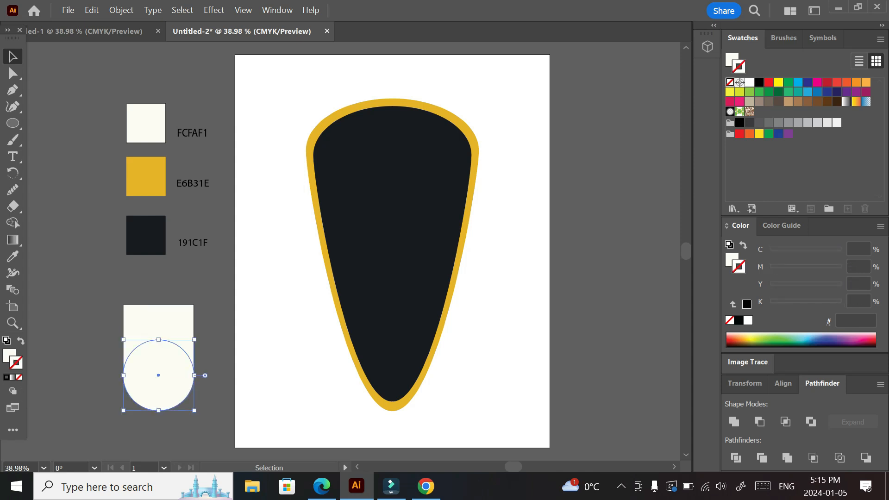
key(ctrl+shift+a)
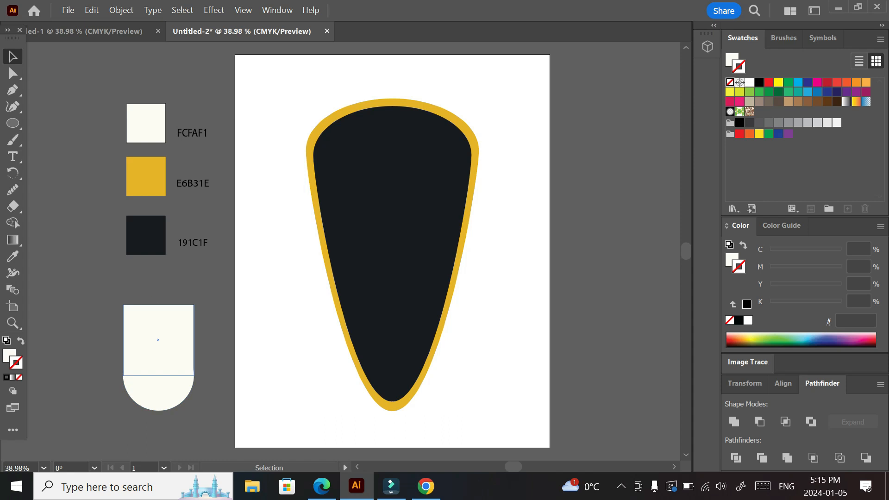
Intersect the cream circle and square with Pathfinder to form a half-circle.
shift+click(158, 393)
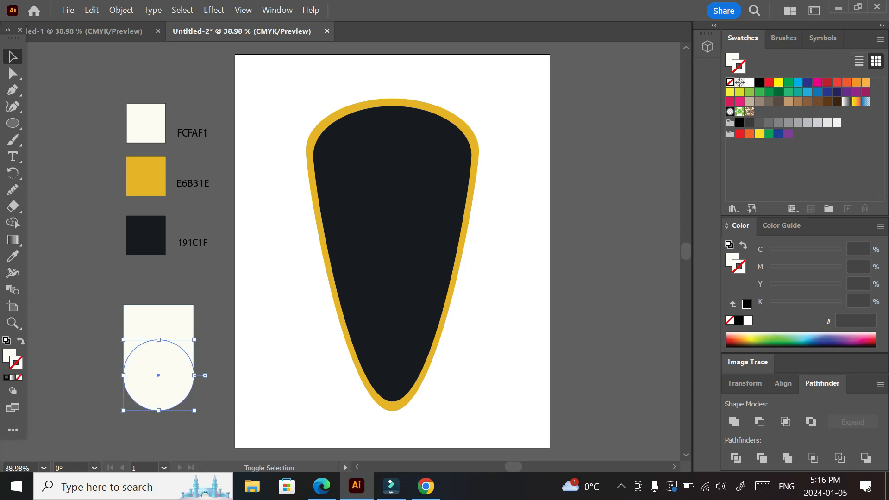
shift+click(159, 323)
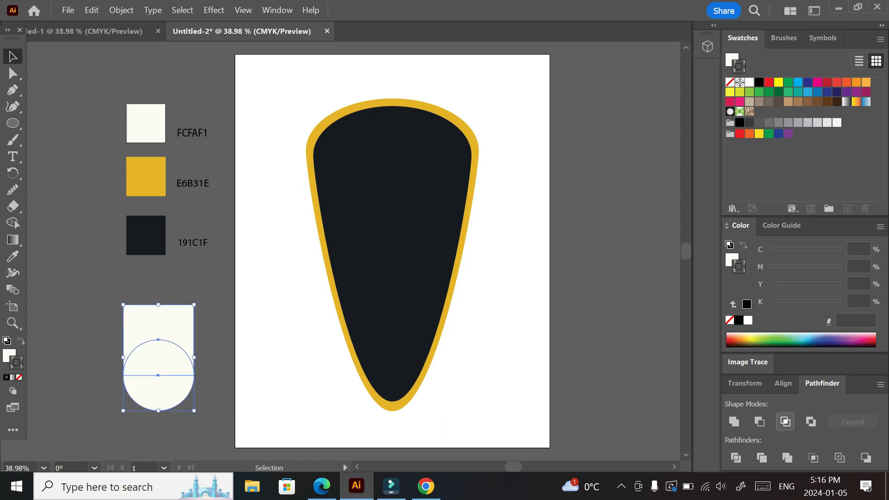
click(785, 421)
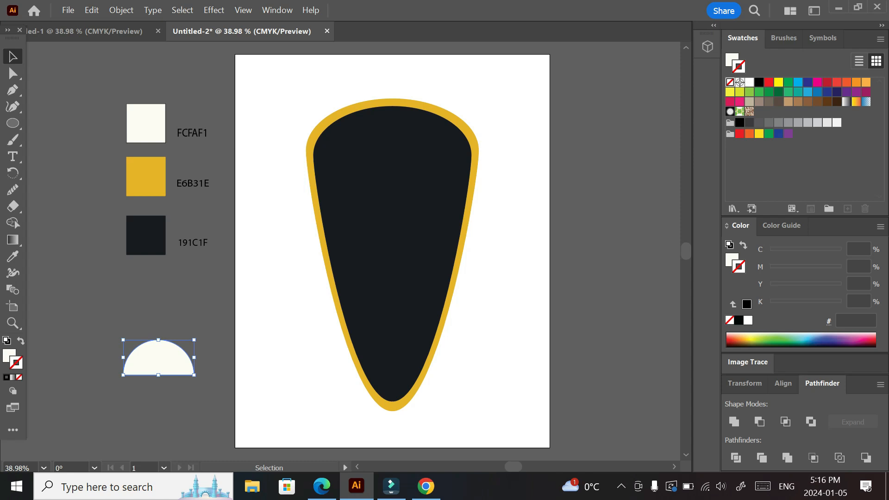
Move the cream half-circle slightly up and to the left, and place a duplicate below and to its right.
drag(180, 361, 158, 349)
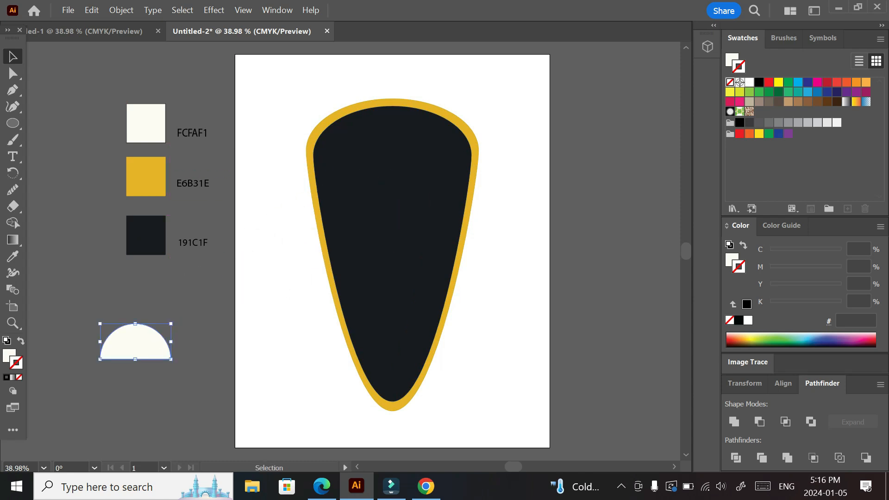
drag(157, 349, 184, 395)
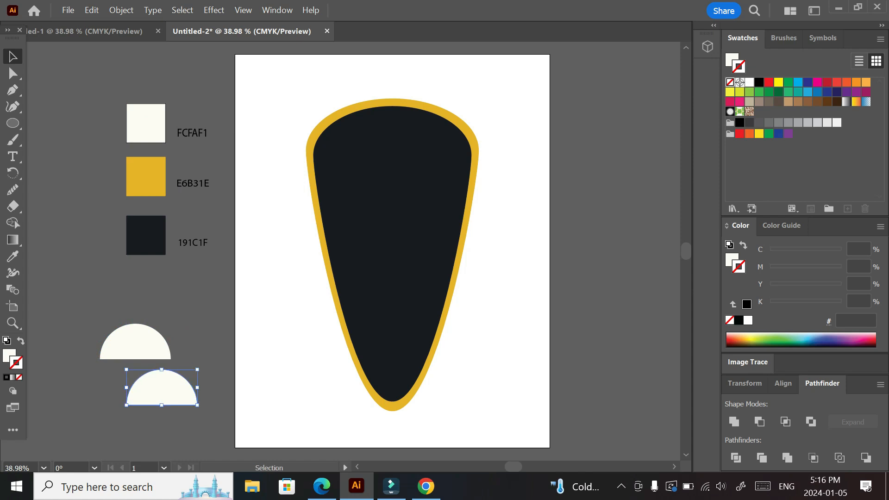
Scale the duplicate cream half-circle down proportionally and place it in the upper left part of the dark tapered shape, and deselect it.
drag(197, 405, 182, 401)
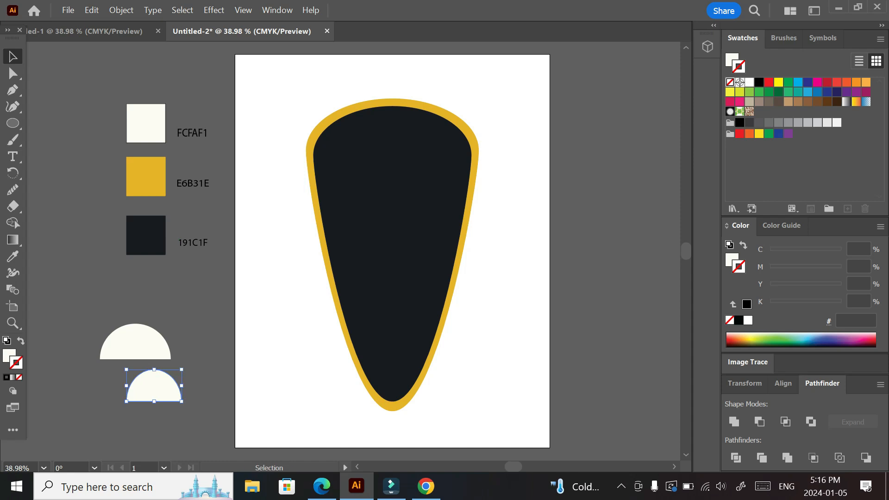
key(ctrl+z)
drag(198, 405, 353, 176)
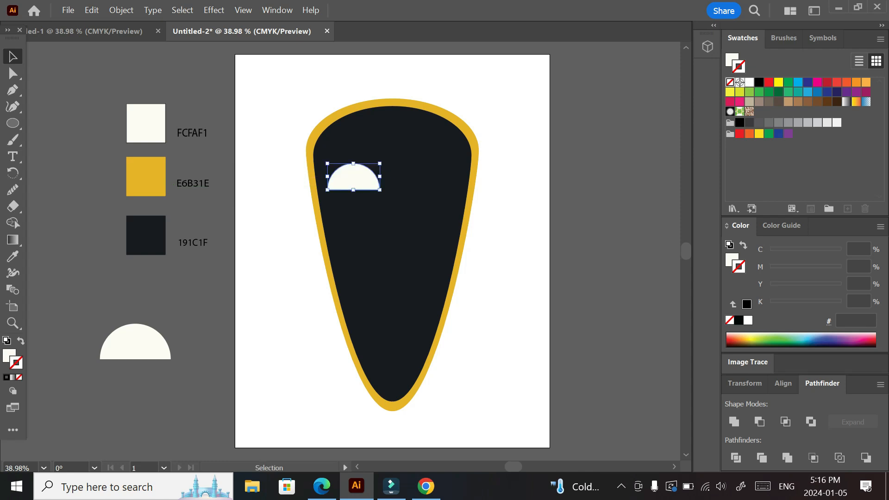
click(283, 179)
drag(353, 177, 421, 176)
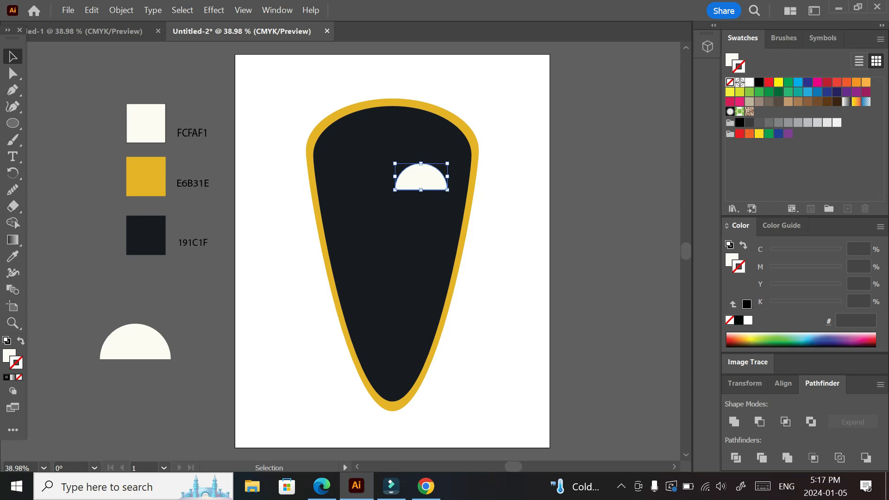
key(a)
key(ctrl+z)
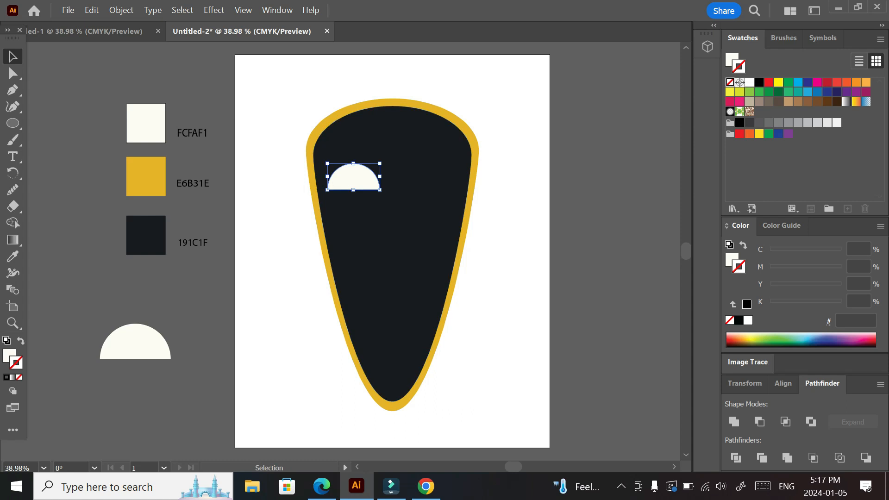
Duplicate the small half-circle level to its right, and adjust both so they sit side by side with a narrow gap.
click(278, 194)
drag(353, 178, 420, 177)
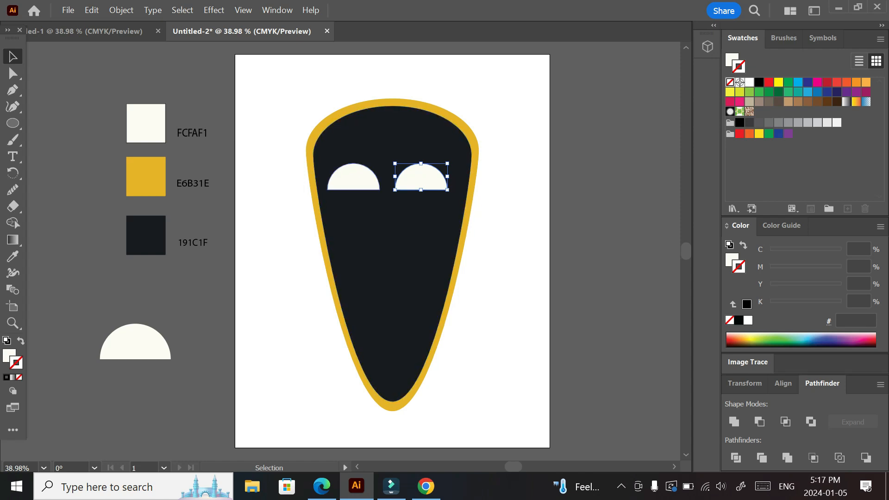
drag(418, 176, 425, 176)
drag(363, 175, 360, 177)
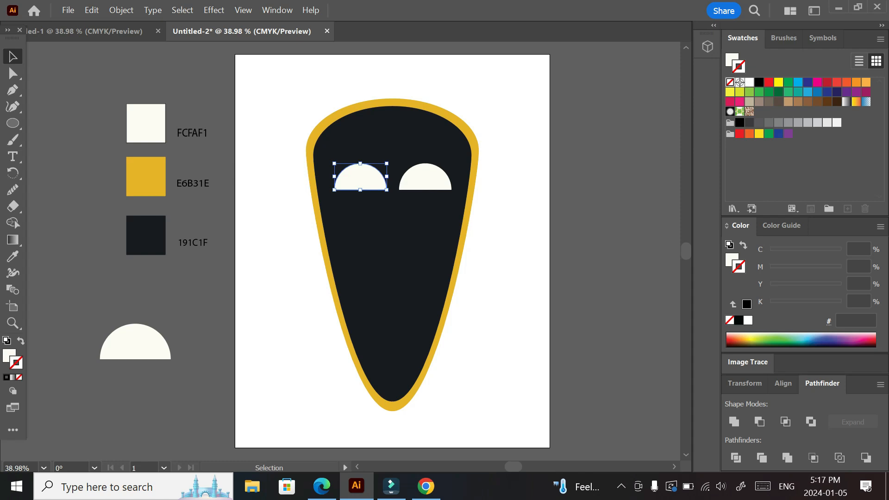
key(ctrl+shift+a)
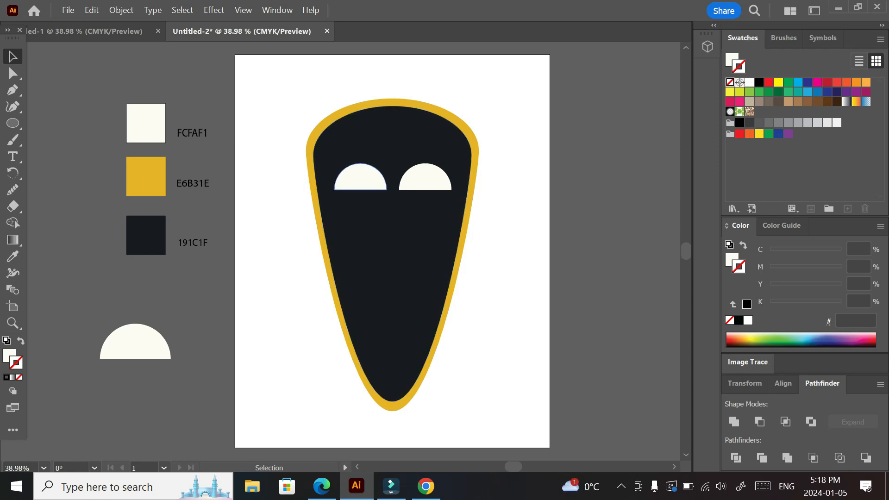
drag(361, 178, 358, 211)
key(ctrl+z)
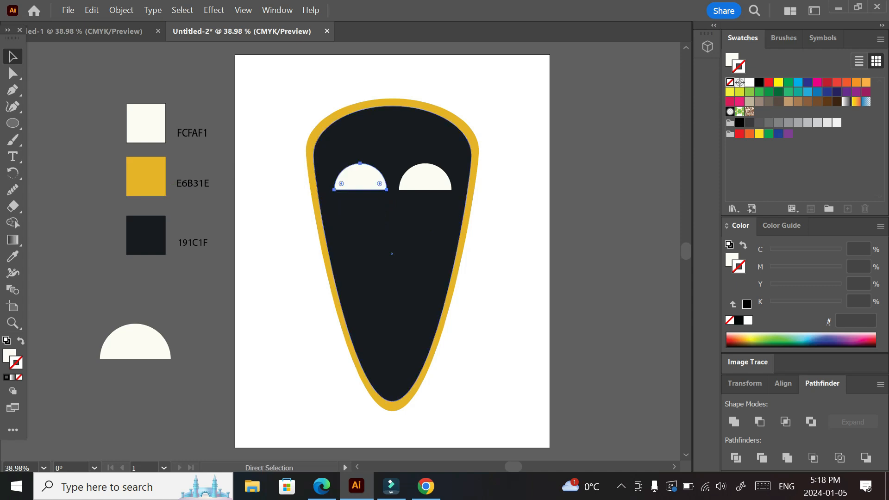
click(283, 199)
Copy the left small half-circle off the artboard, create a copy reflected across the horizontal axis, and move the two apart.
drag(361, 179, 584, 223)
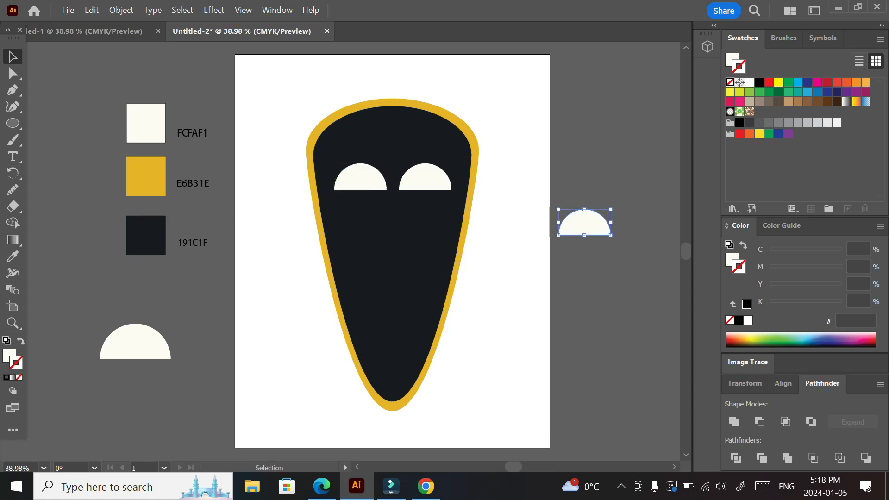
right_click(587, 224)
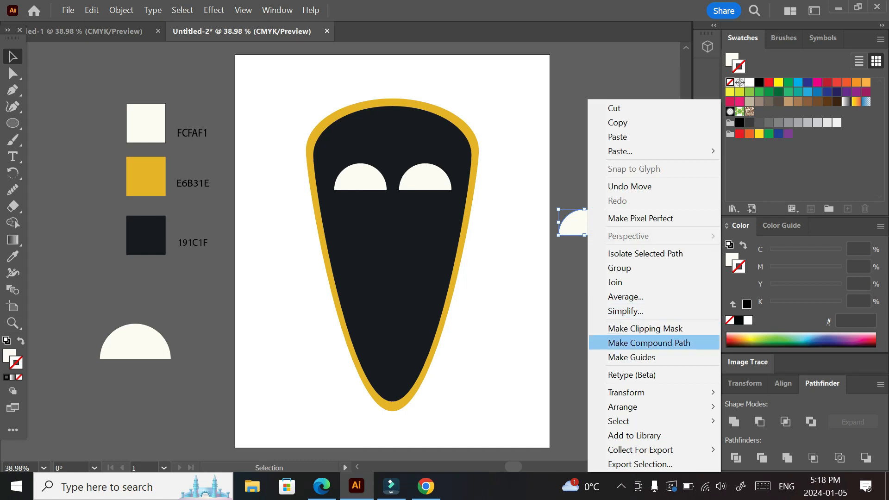
mouse_move(639, 392)
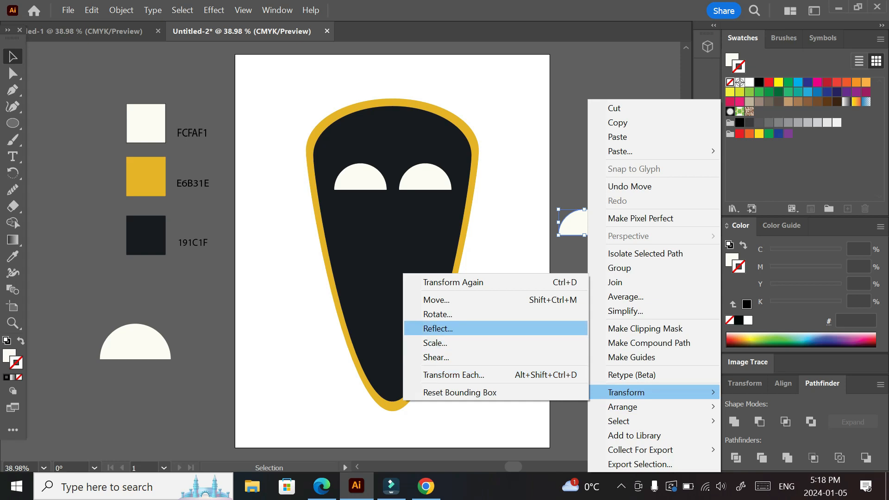
click(438, 328)
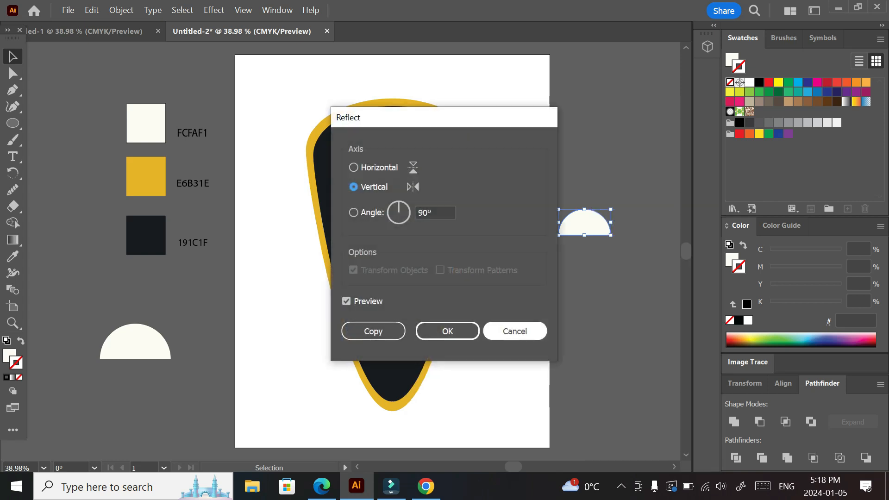
click(354, 167)
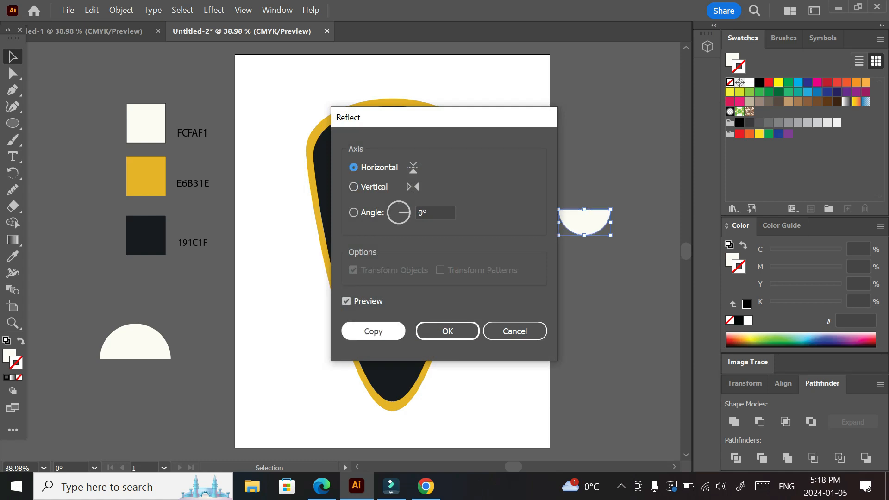
click(373, 331)
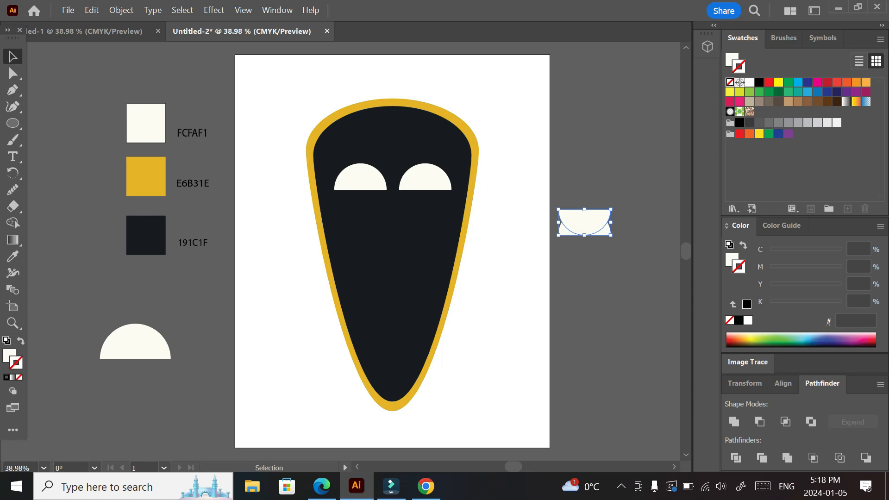
drag(592, 222, 592, 267)
drag(584, 221, 135, 391)
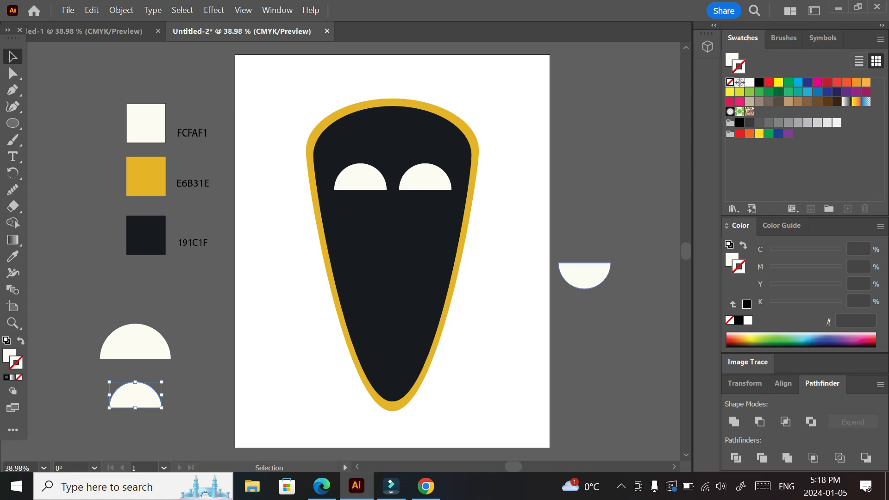
Duplicate the flipped half-circle and place one beneath each upright half-circle on the dark shape, leaving a thin dark gap.
alt+drag(585, 276, 644, 276)
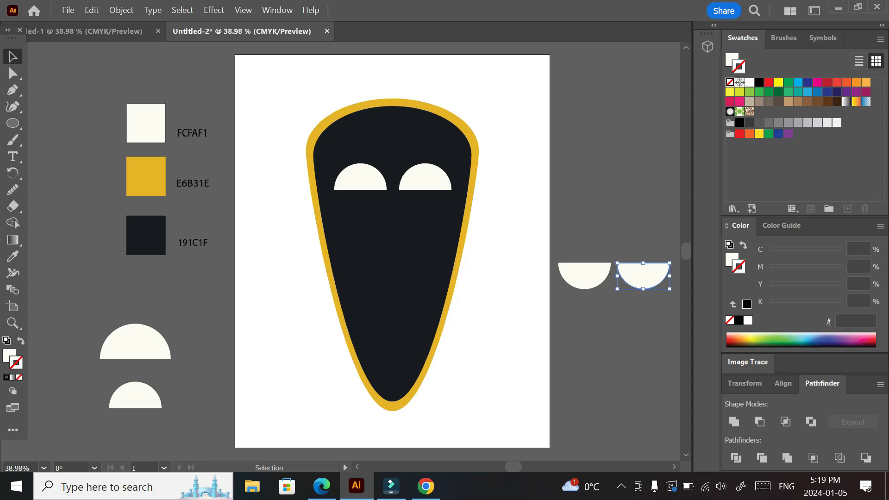
drag(594, 276, 361, 211)
drag(644, 276, 425, 211)
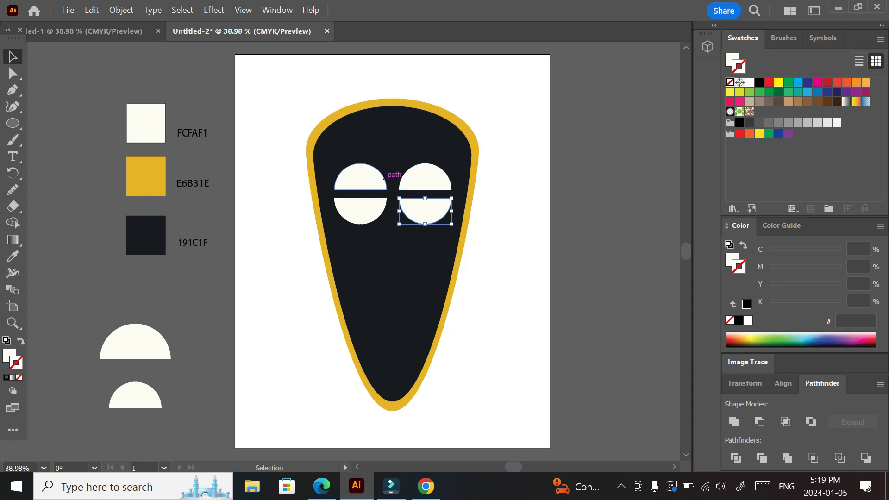
Align the two upper half-circles with each other by their vertical centers.
click(364, 178)
shift+click(424, 178)
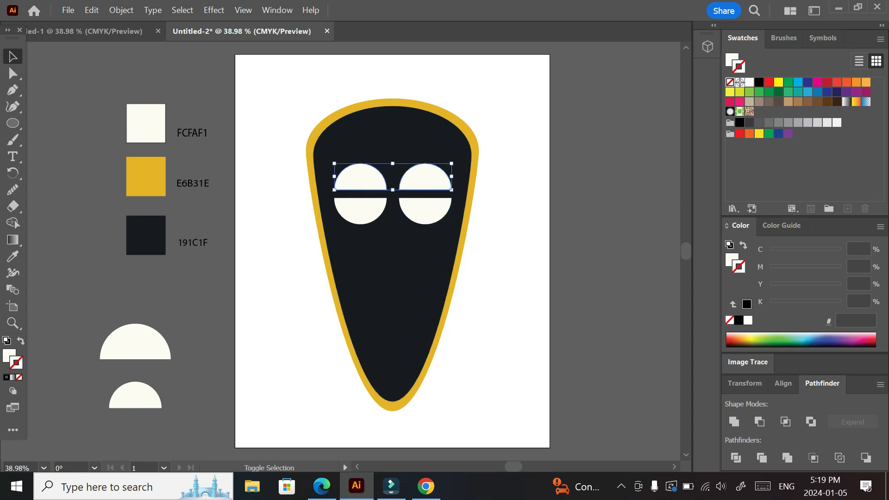
click(783, 383)
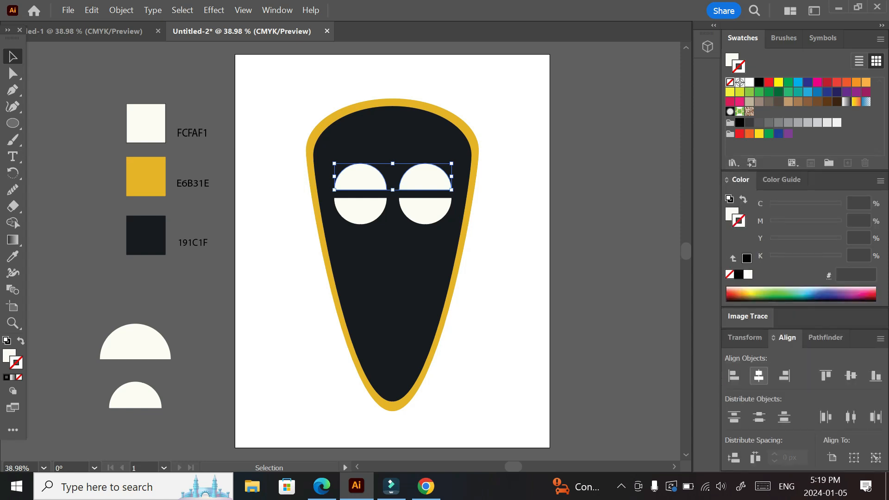
click(759, 375)
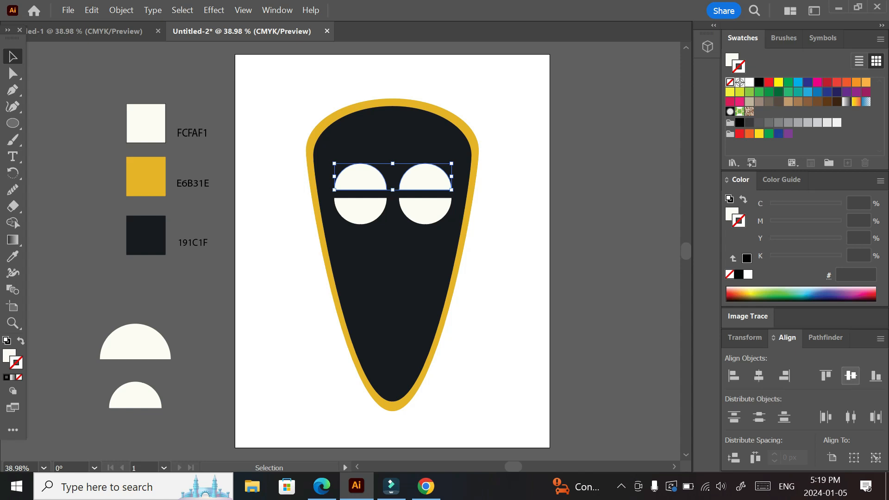
click(850, 375)
click(850, 376)
Align the two lower half-circles with each other by their vertical centers.
click(360, 211)
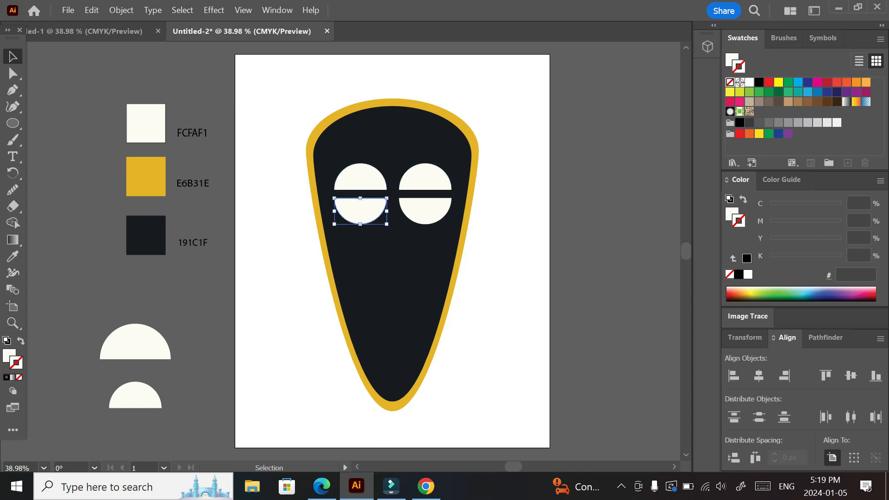
shift+click(425, 211)
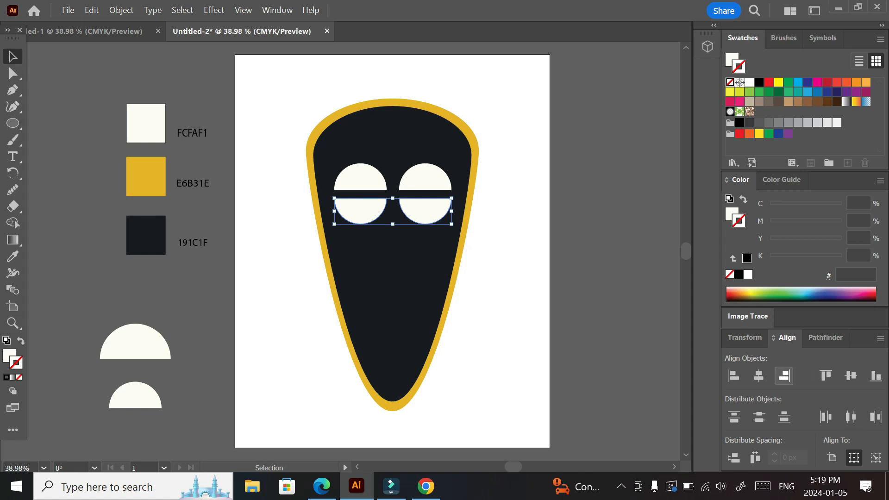
click(850, 375)
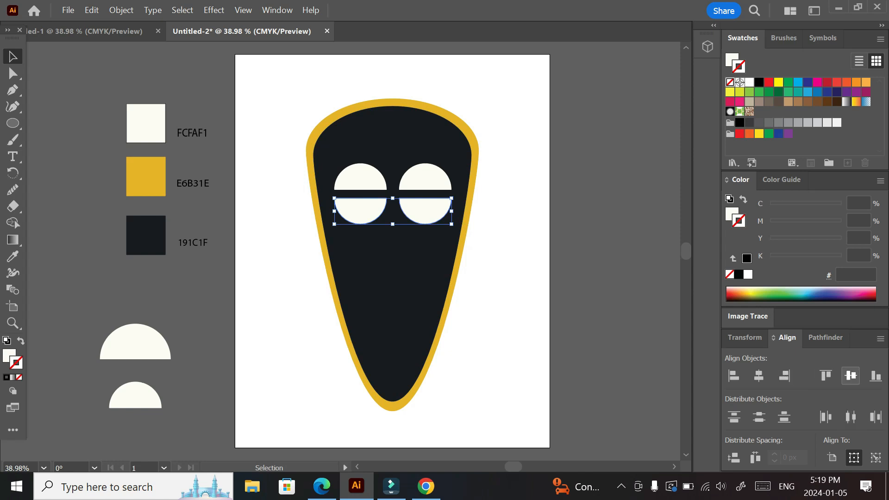
Align the upper and lower half-circles of each pair by their horizontal centers, and deselect them.
click(361, 178)
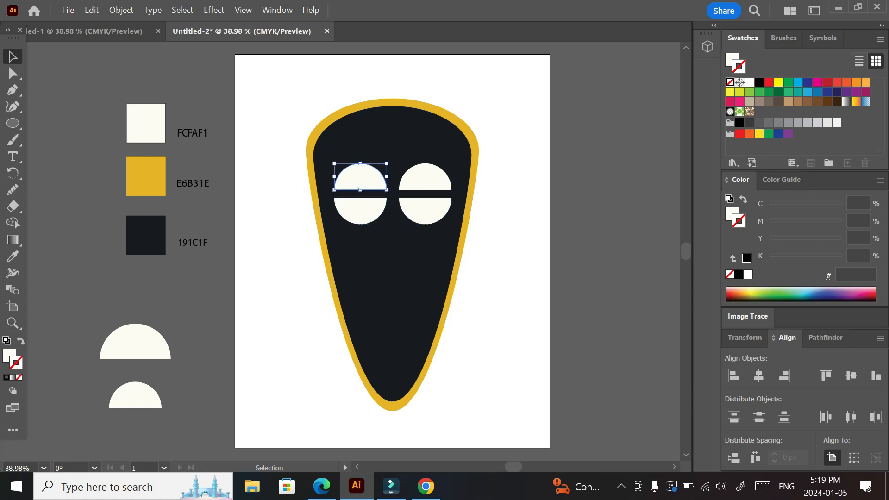
shift+click(360, 211)
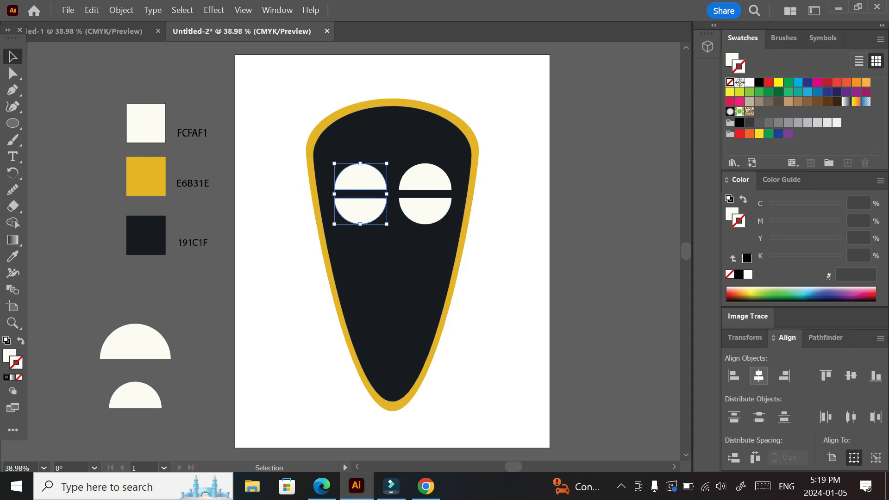
click(427, 179)
shift+click(426, 211)
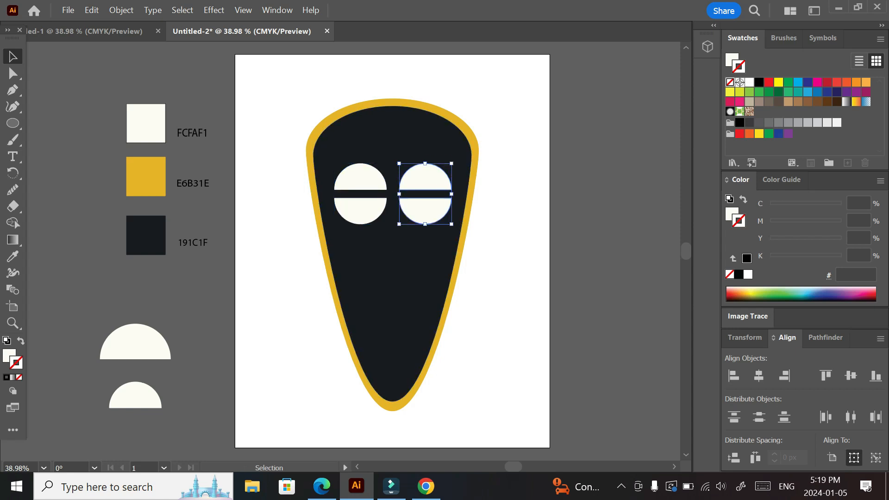
click(506, 259)
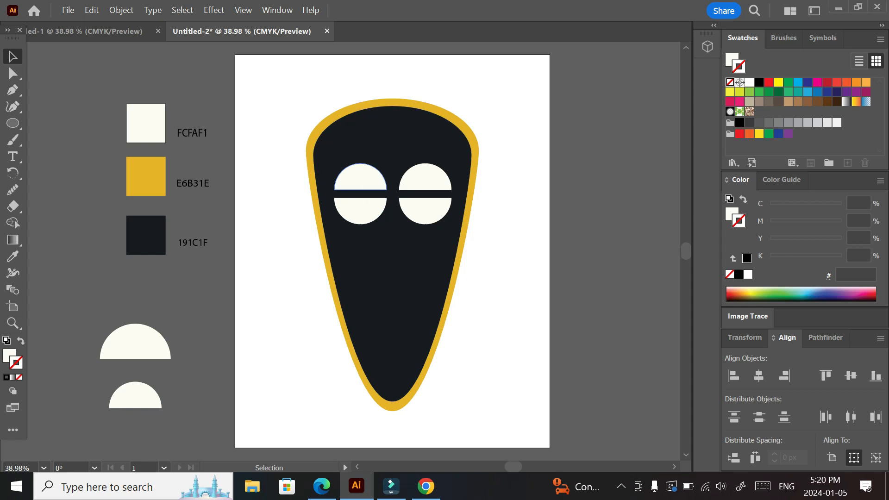
Move the left pair of half-circles down and slightly to the left within the dark shape.
click(360, 179)
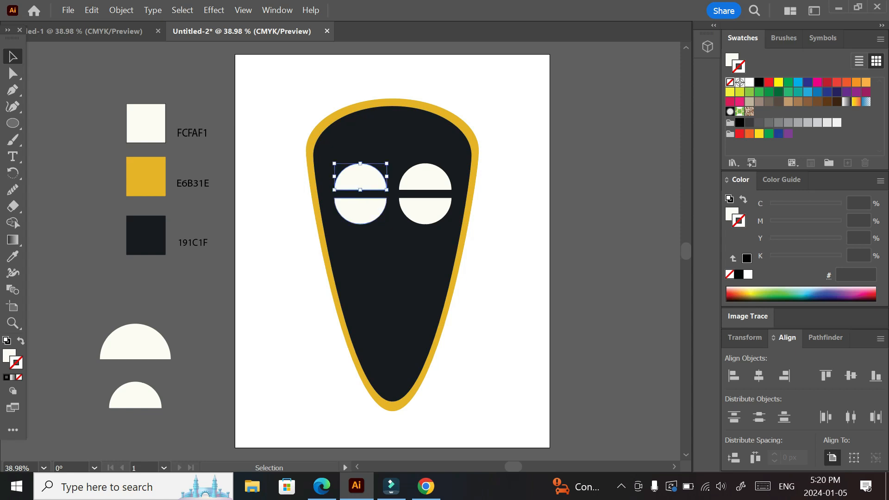
shift+click(360, 211)
drag(360, 211, 356, 229)
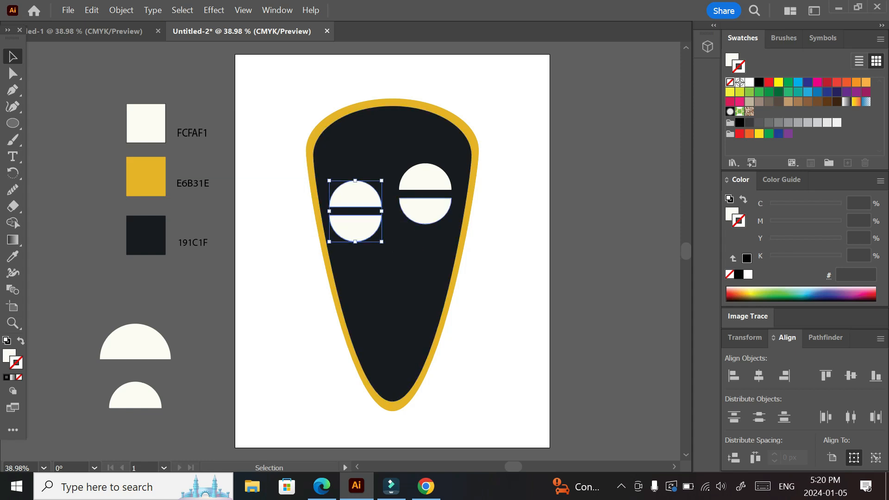
Move the right pair of half-circles down to roughly the same height as the left pair, and deselect it.
click(425, 177)
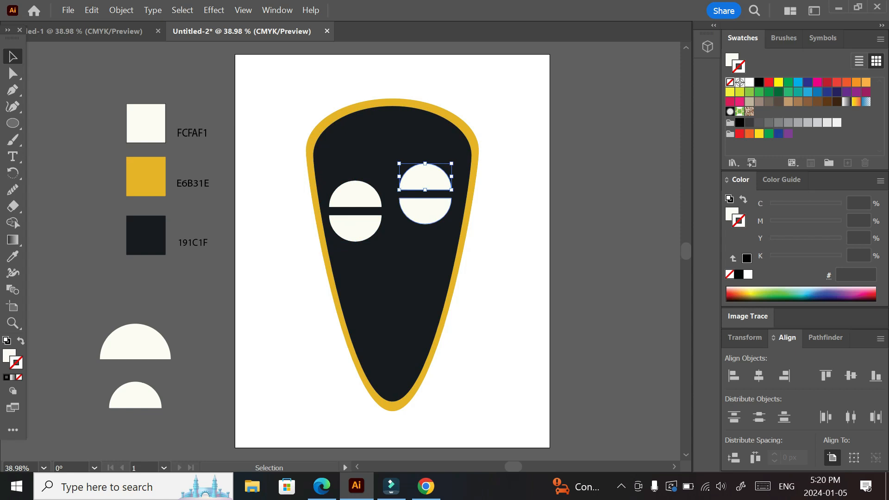
shift+click(439, 213)
mouse_move(452, 216)
mouse_down()
mouse_move(457, 234)
mouse_move(441, 231)
mouse_move(457, 231)
mouse_up()
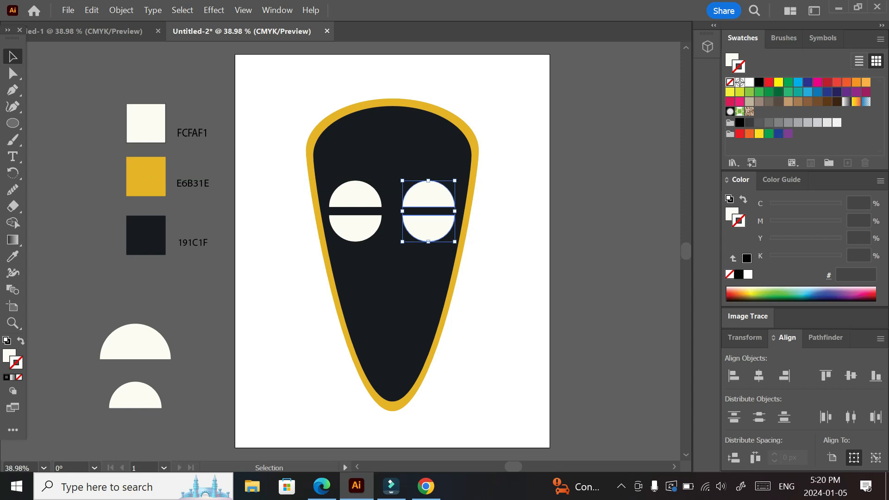
drag(444, 222, 442, 220)
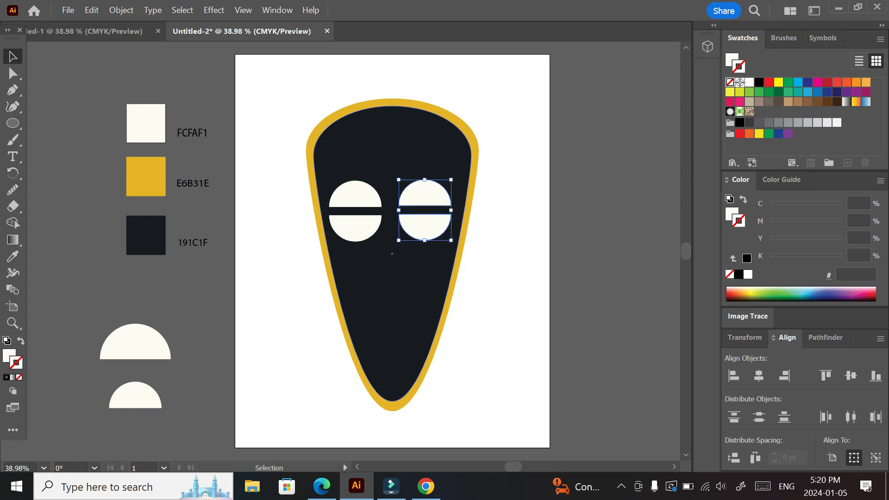
click(510, 221)
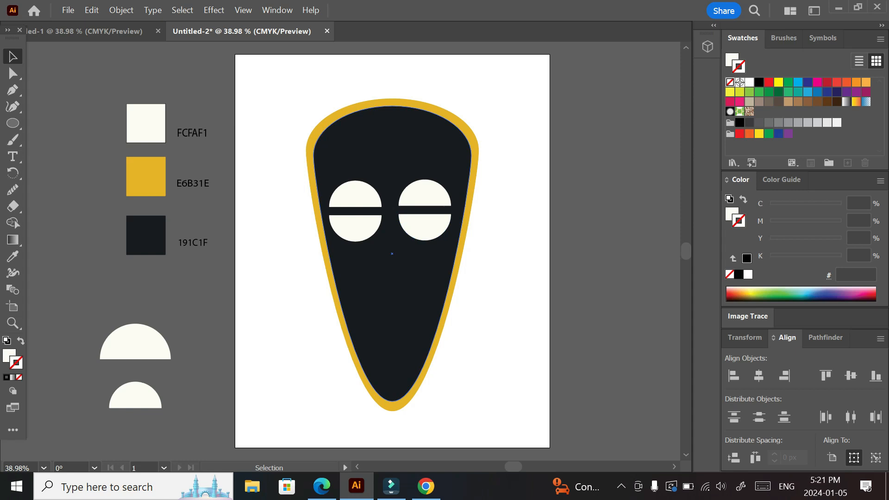
click(428, 200)
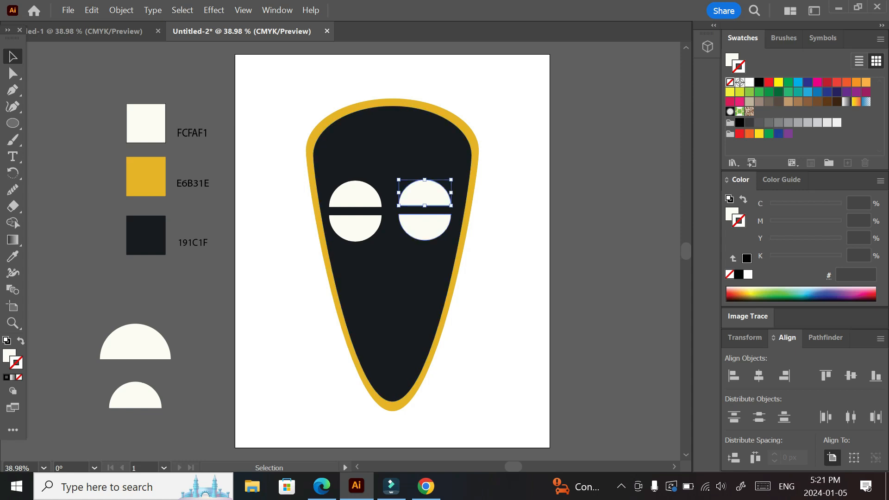
shift+click(424, 226)
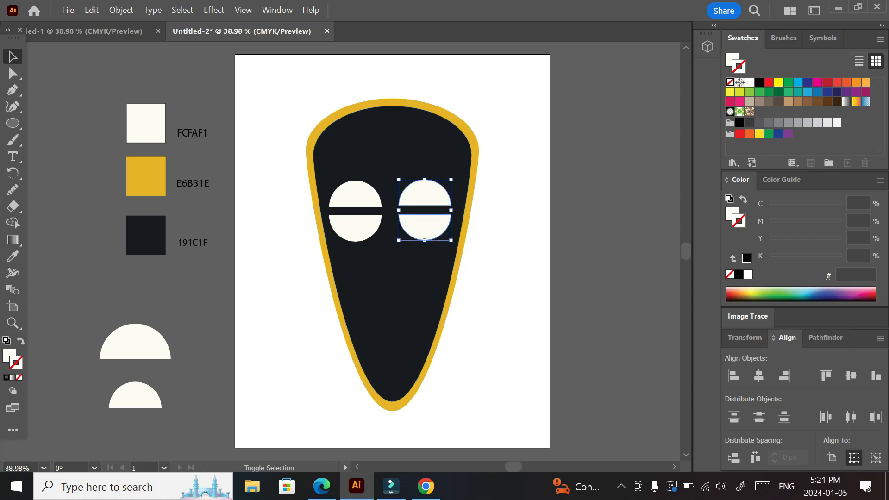
drag(444, 227, 413, 367)
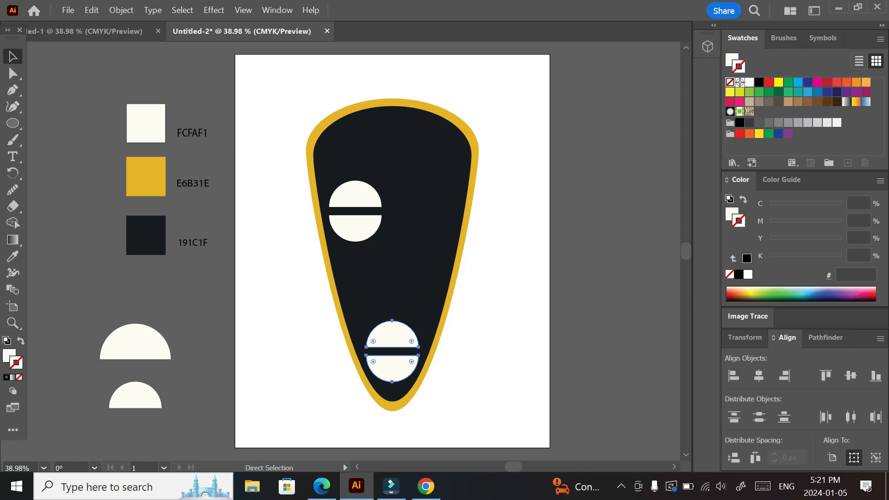
key(ctrl+z)
click(592, 227)
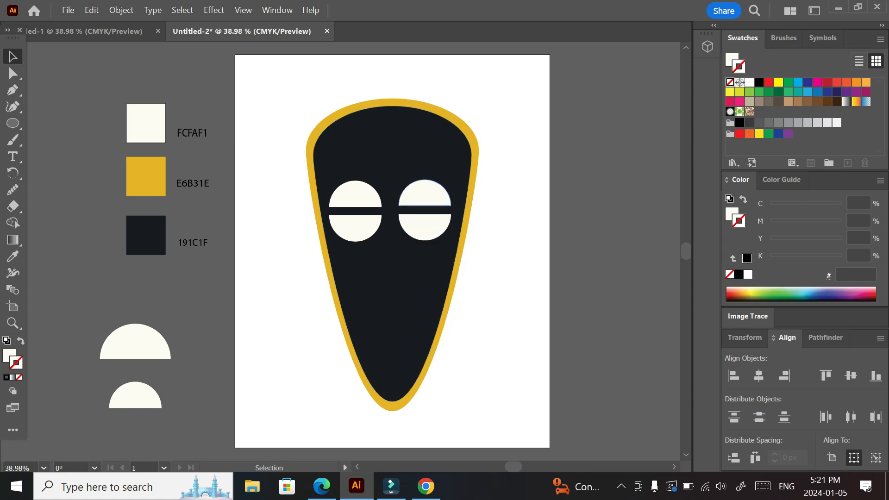
click(425, 196)
click(425, 226)
click(425, 196)
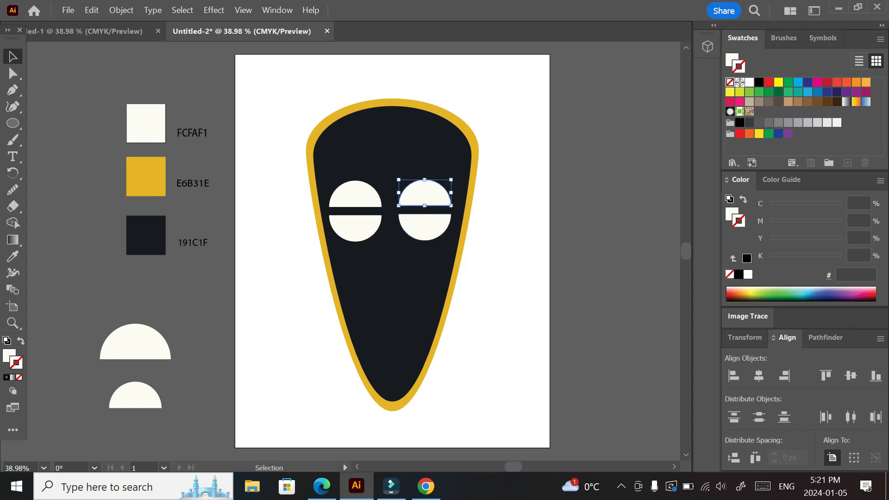
drag(424, 180, 392, 324)
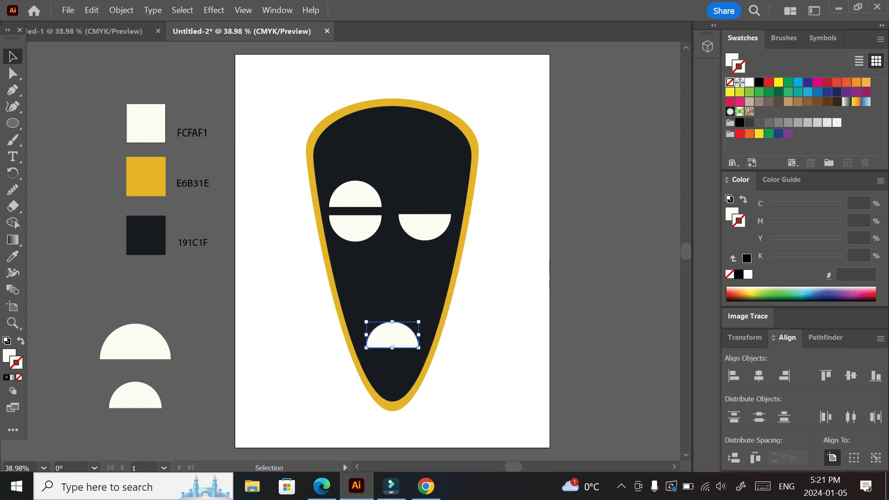
key(ctrl+z)
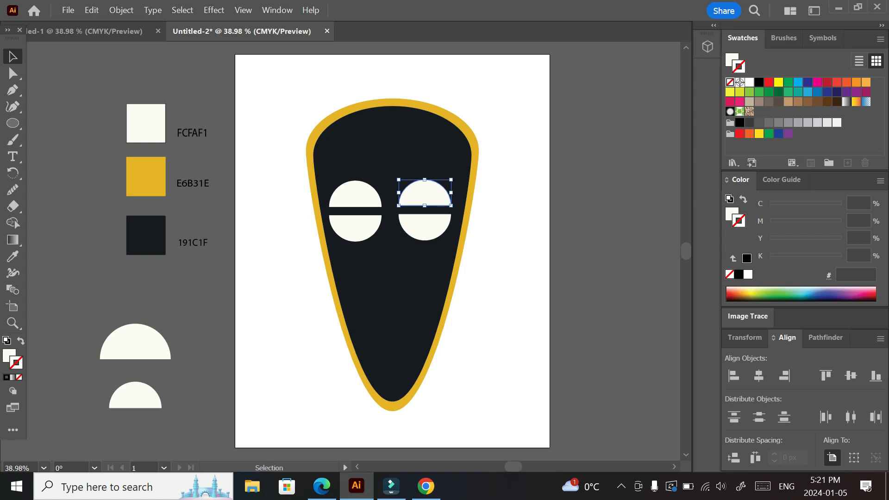
Duplicate the right pair's upper and lower half-circles into the lower part of the dark shape as a mouth, and deselect them.
drag(425, 205, 392, 341)
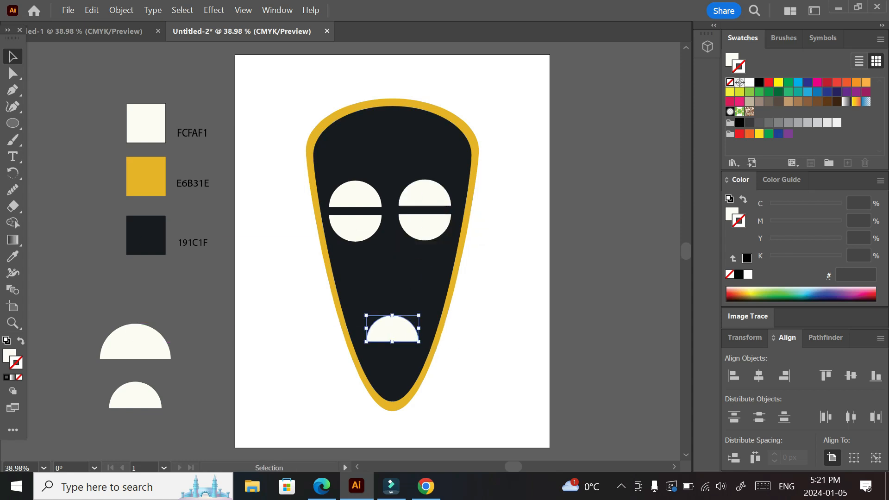
click(510, 222)
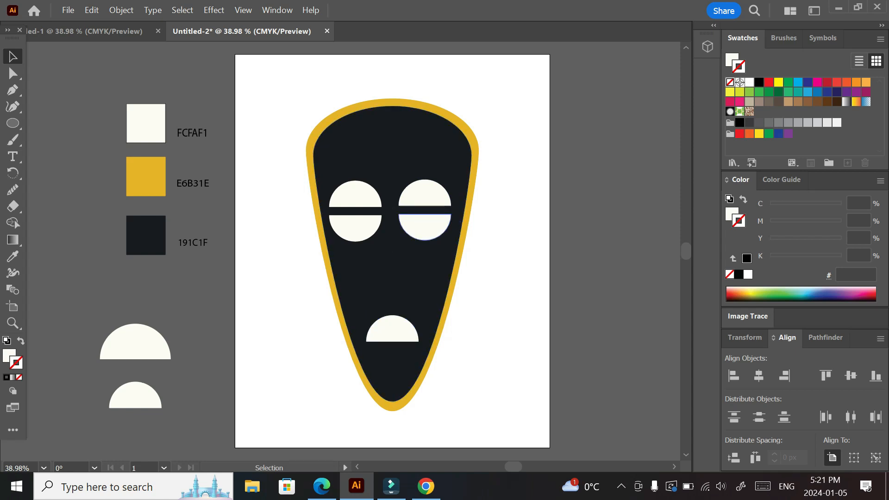
drag(424, 241, 392, 377)
click(285, 259)
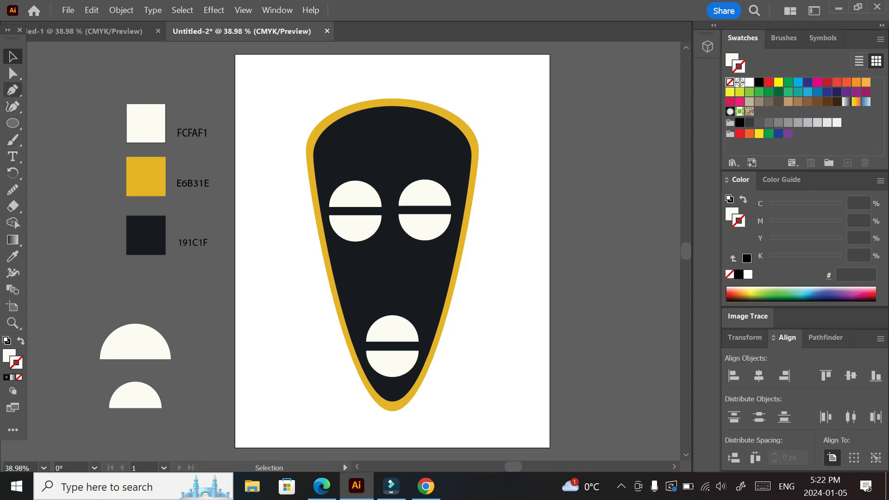
click(12, 123)
click(60, 123)
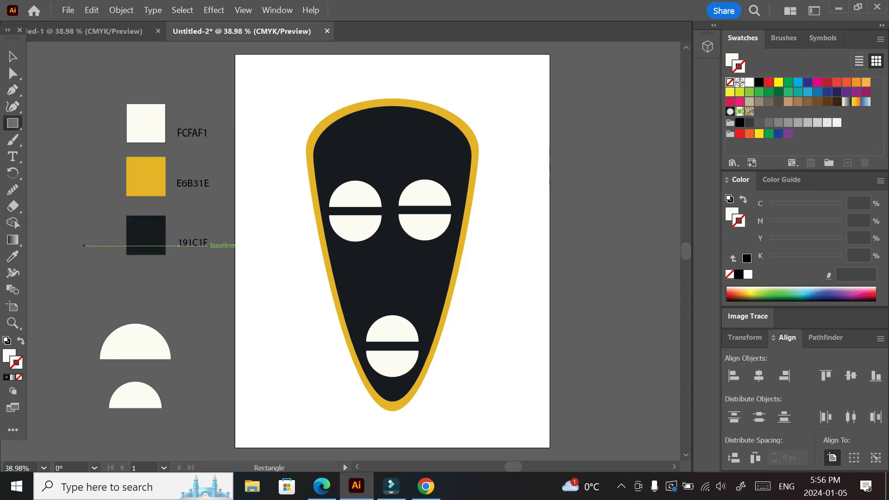
drag(78, 239, 79, 240)
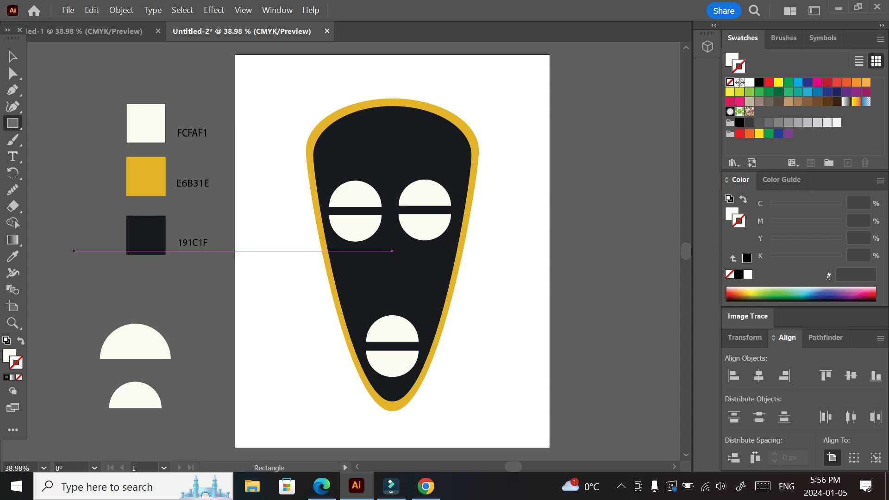
mouse_move(74, 227)
mouse_down()
mouse_move(133, 286)
mouse_move(118, 273)
mouse_move(45, 258)
mouse_move(63, 257)
mouse_up()
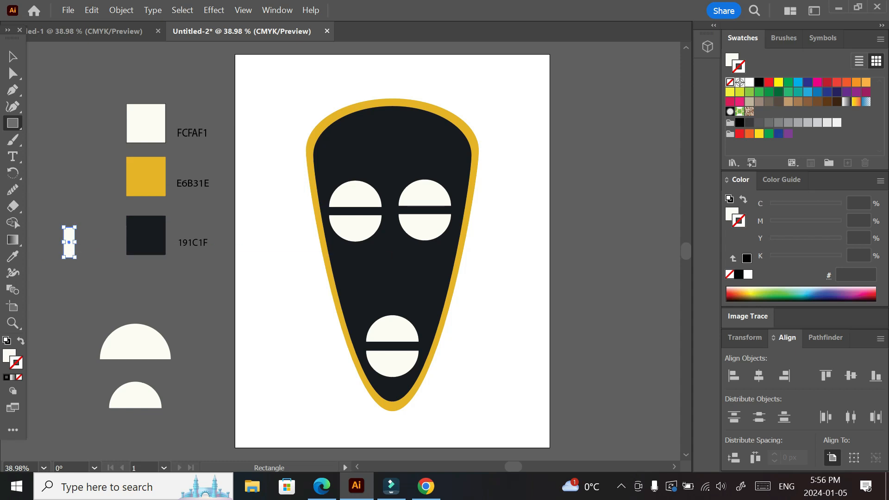
key(v)
drag(69, 242, 72, 272)
key(Delete)
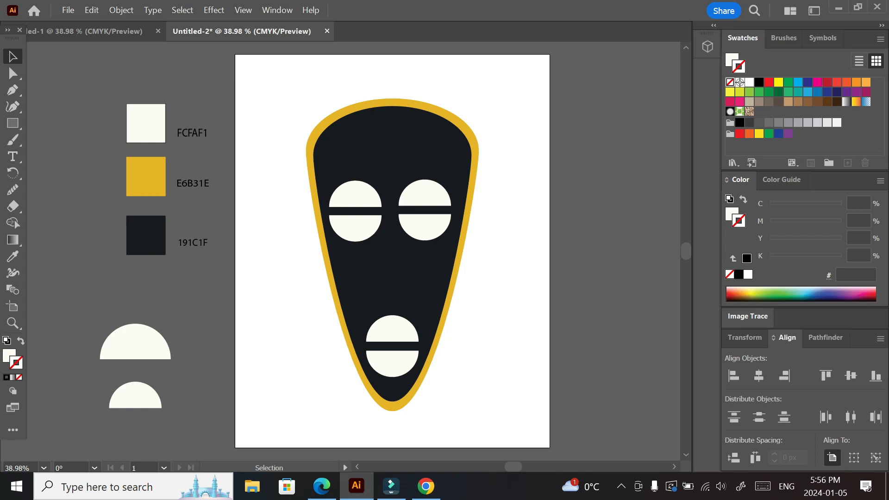
Draw a thin, tall cream rectangle beside the artboard and move it between the two eyes as the nose bar.
click(13, 123)
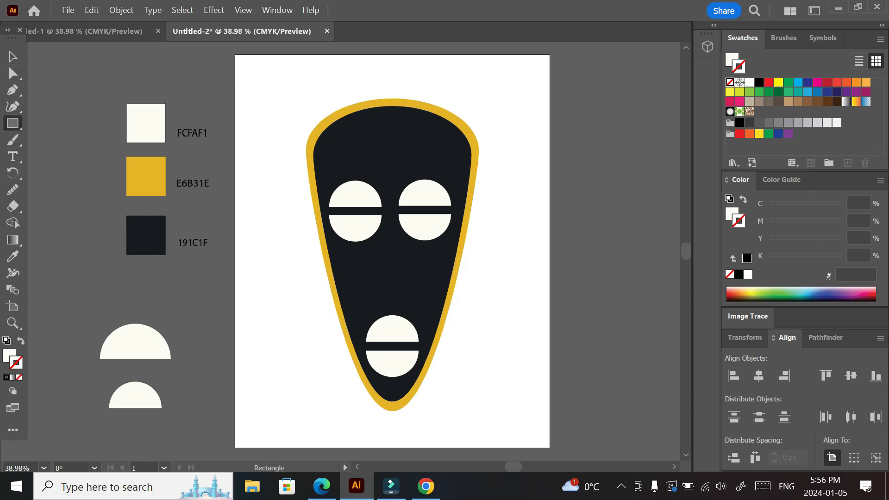
mouse_move(91, 254)
mouse_down()
mouse_move(105, 316)
mouse_move(100, 332)
mouse_up()
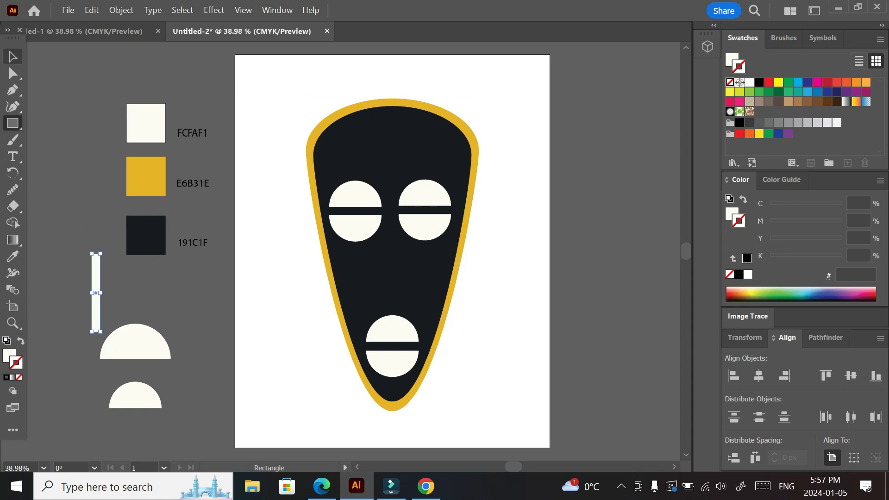
key(v)
drag(96, 292, 389, 218)
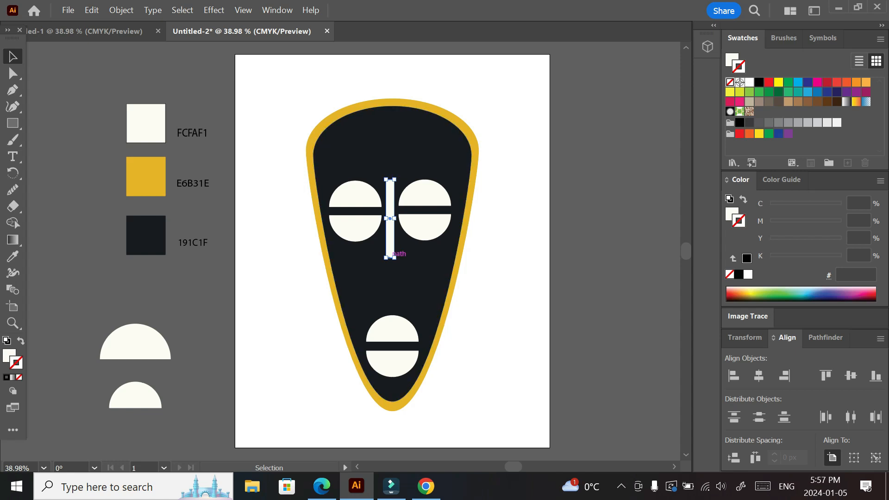
Lengthen the thin nose bar downward, place it back between the eyes reaching above and below them, and deselect it.
drag(390, 231, 198, 312)
drag(204, 343, 201, 391)
key(ctrl+z)
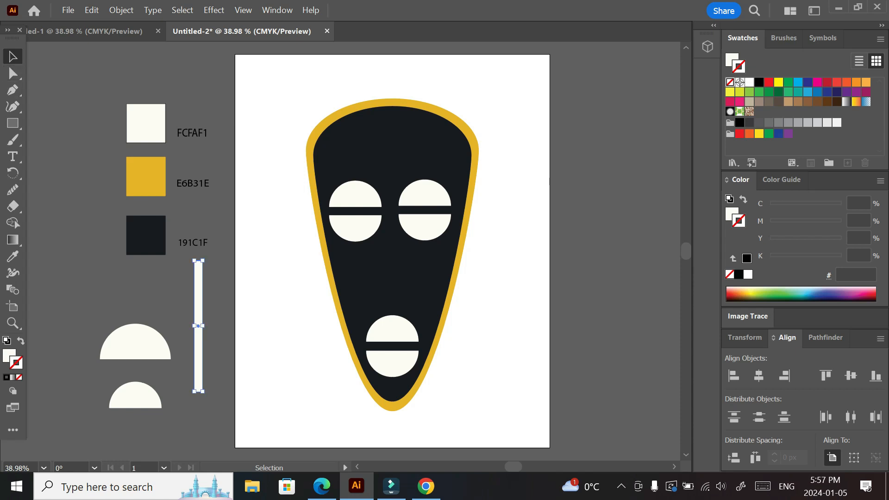
drag(202, 345, 390, 219)
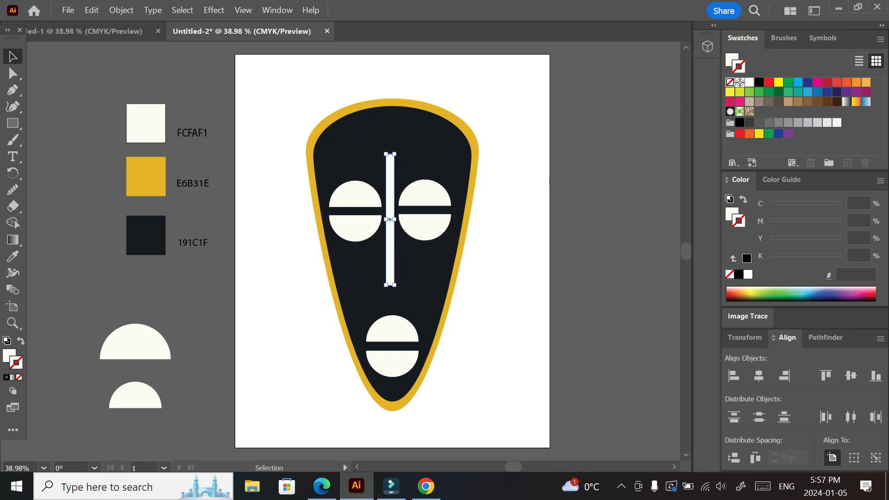
drag(387, 255, 388, 254)
mouse_move(393, 220)
mouse_down()
mouse_move(401, 245)
mouse_move(389, 211)
mouse_up()
click(513, 250)
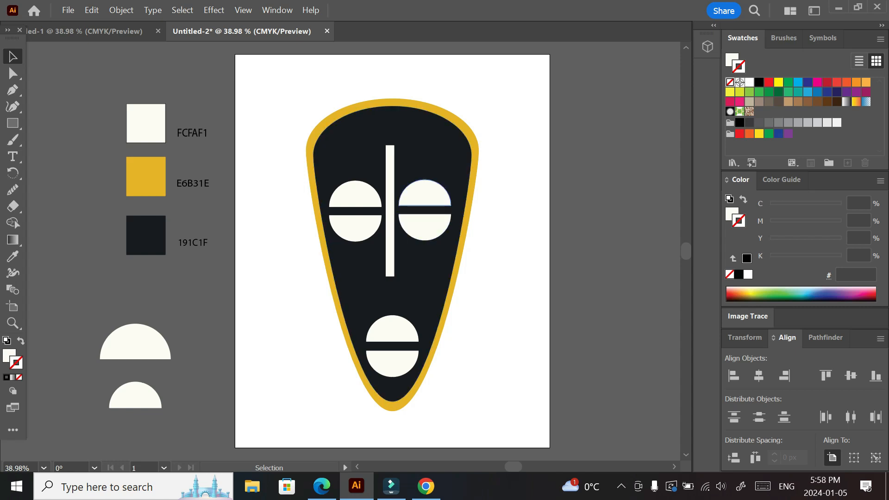
Move the right pair of eye half-circles slightly to the right and center the nose bar between both eyes, leaving nothing selected.
shift+click(425, 194)
shift+click(424, 227)
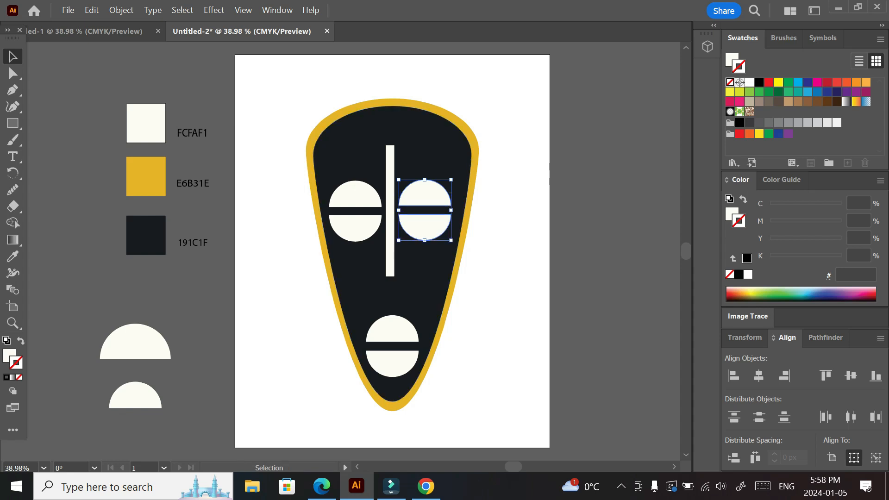
drag(447, 222, 453, 223)
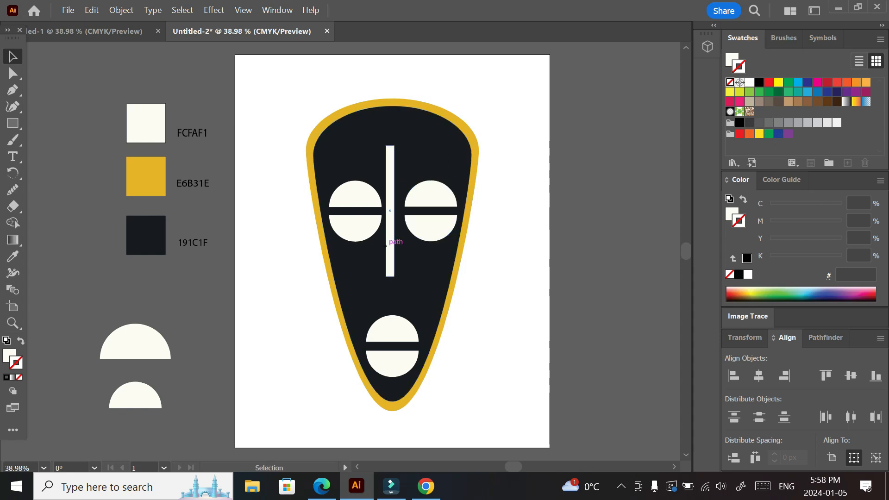
drag(389, 211, 392, 211)
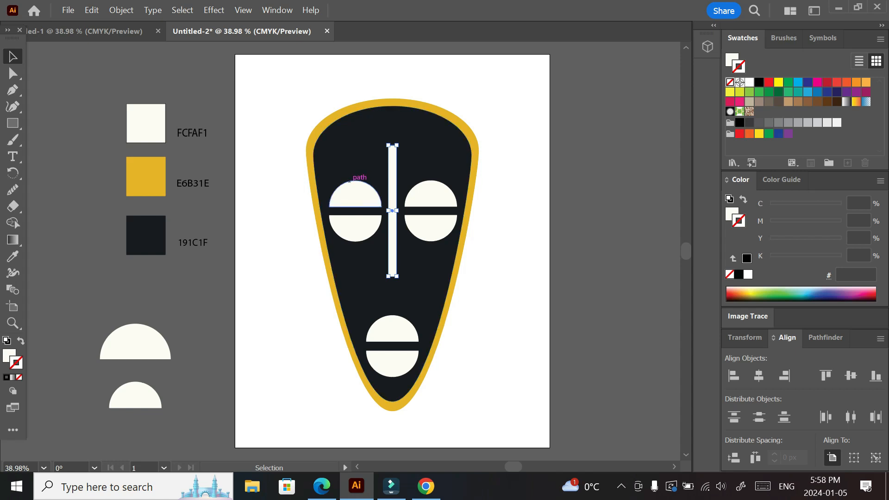
click(279, 181)
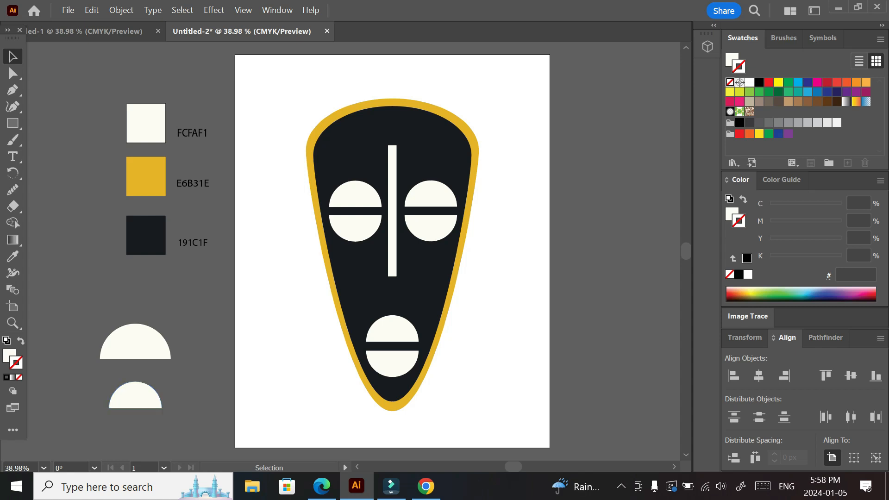
click(13, 122)
drag(121, 290, 152, 306)
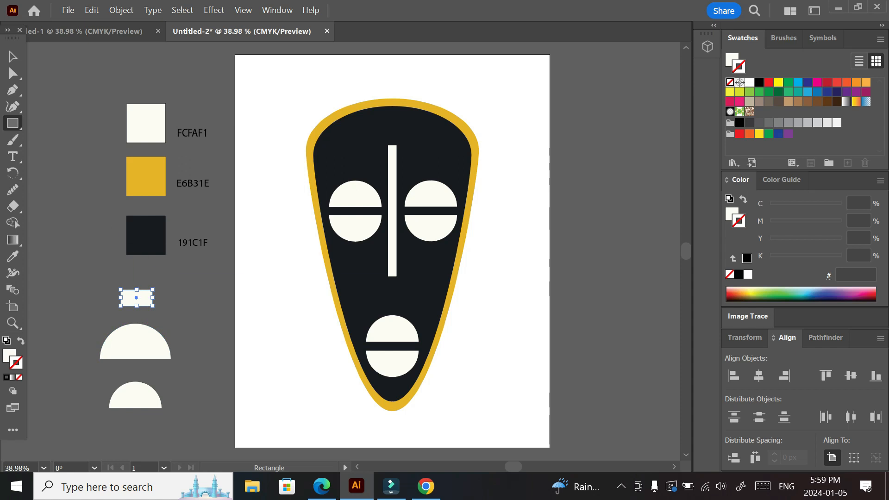
click(13, 73)
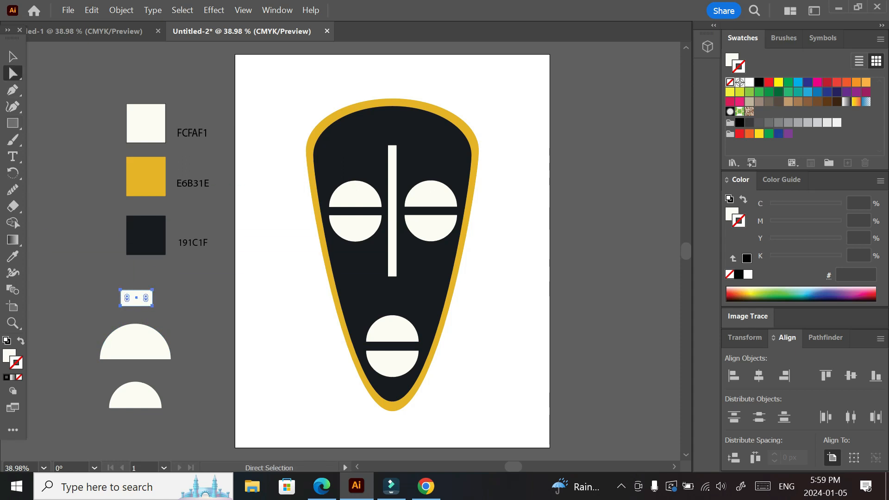
drag(146, 296, 155, 294)
click(13, 57)
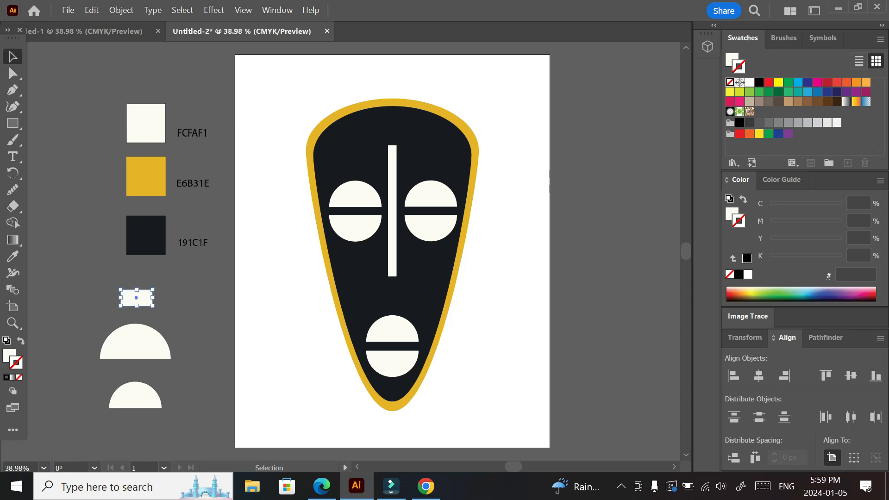
drag(155, 307, 144, 317)
key(Delete)
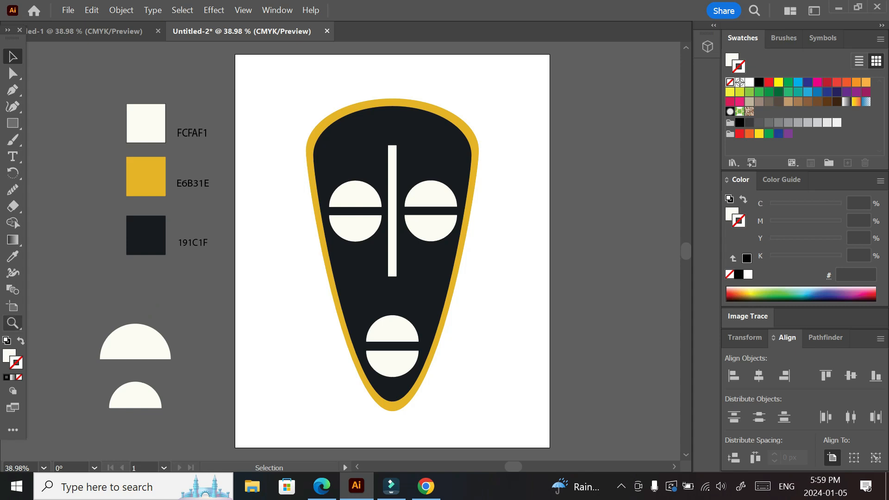
Duplicate the smaller spare half-circle, scale the copy to about half size, and place it centered at the nose bar's base.
drag(135, 395, 183, 287)
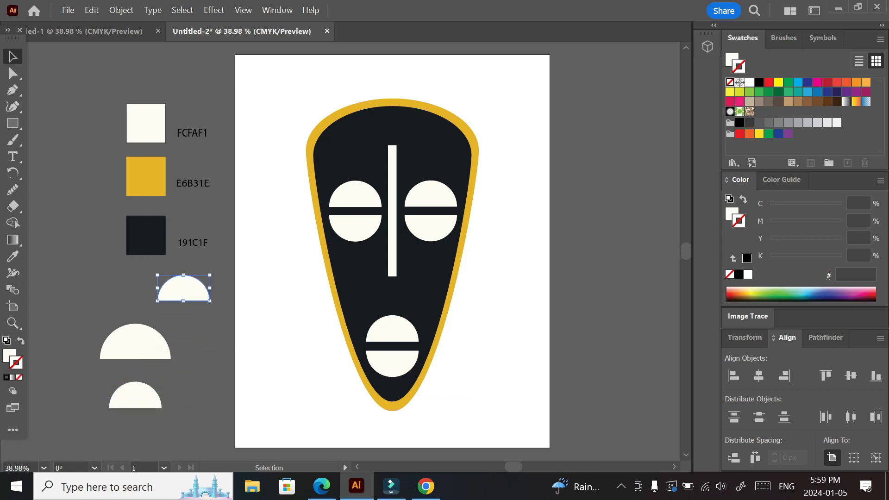
drag(209, 300, 184, 289)
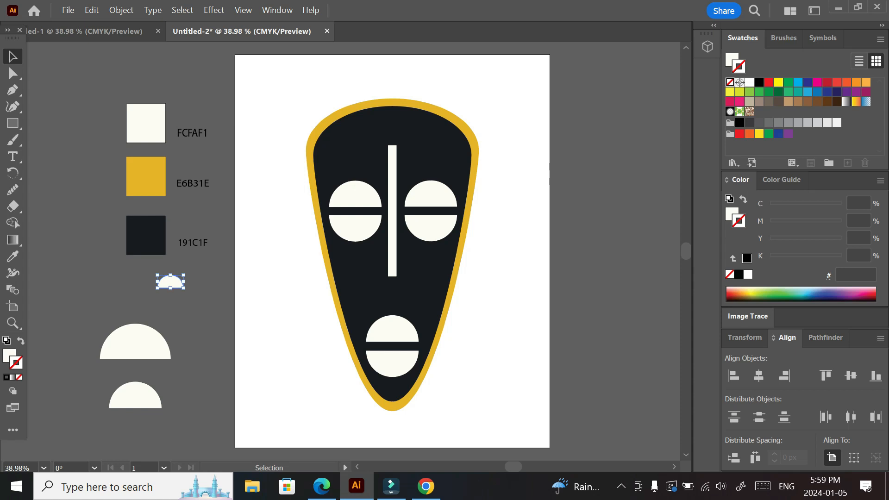
drag(171, 281, 393, 276)
click(271, 291)
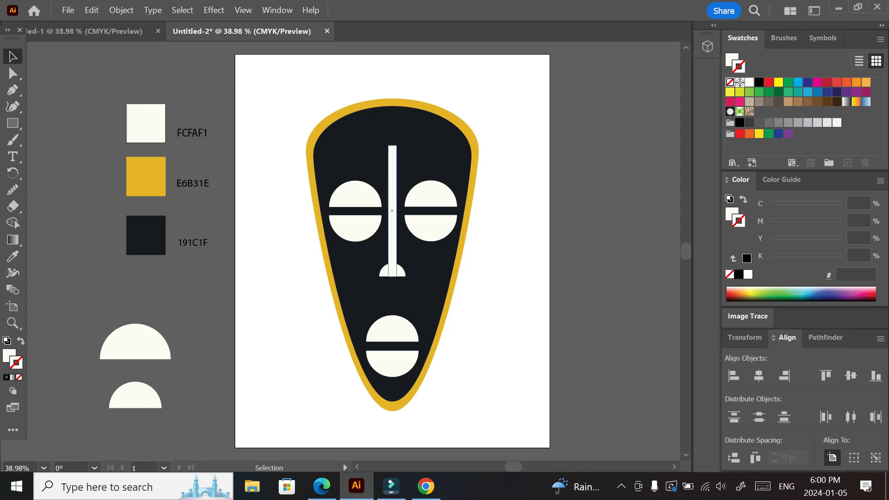
Start a forehead shape with the Curvature tool, curving from beside the left eye up the face's inner edge and over the top.
key(m)
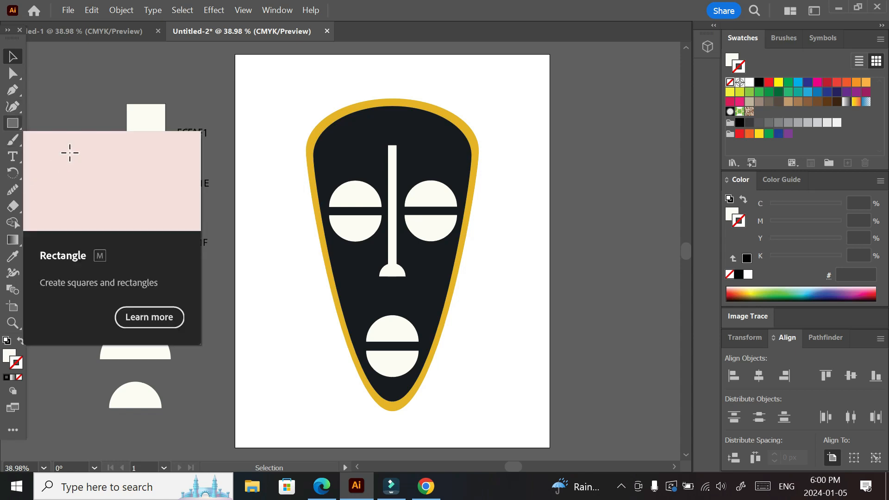
right_click(13, 123)
mouse_move(69, 153)
mouse_down()
mouse_move(118, 204)
mouse_move(155, 208)
mouse_up()
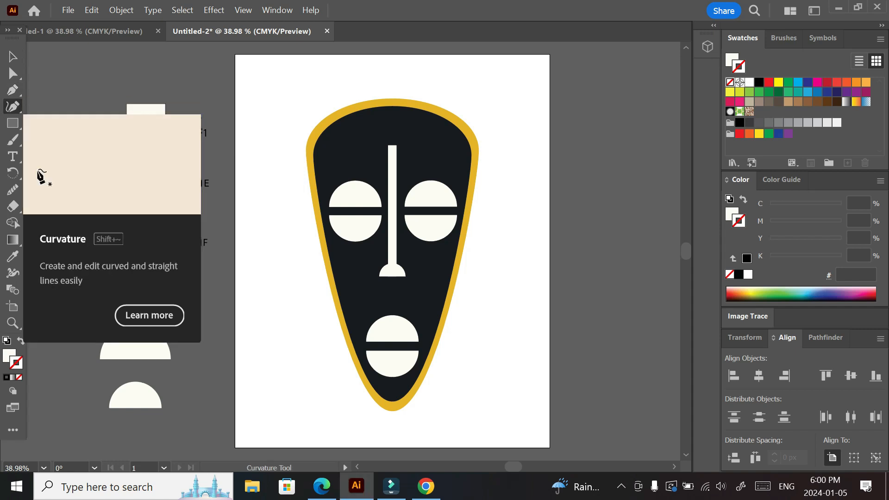
click(12, 106)
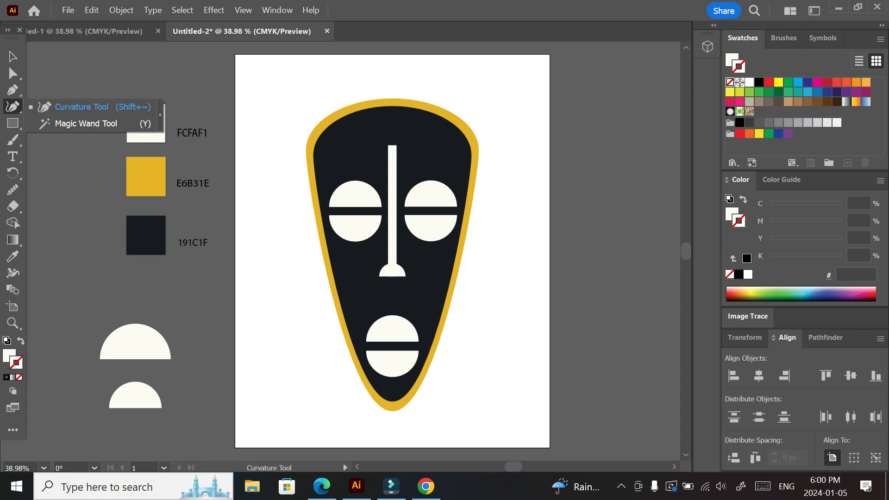
click(321, 185)
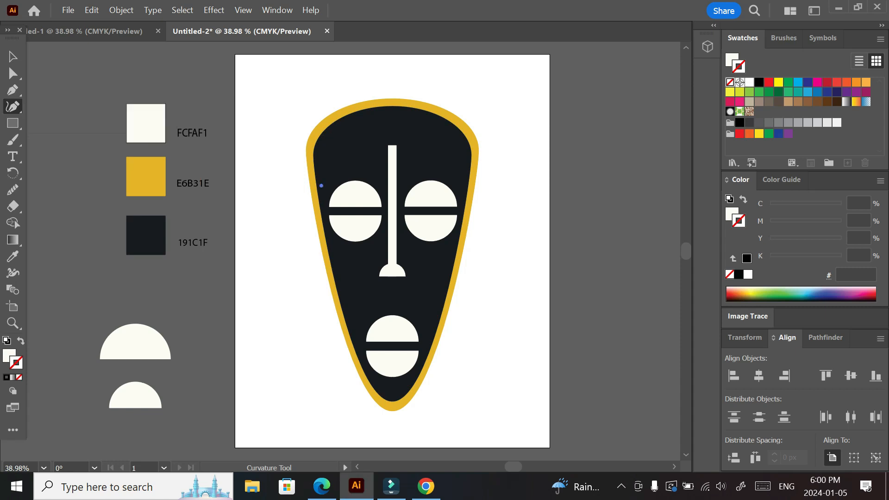
click(318, 151)
click(346, 121)
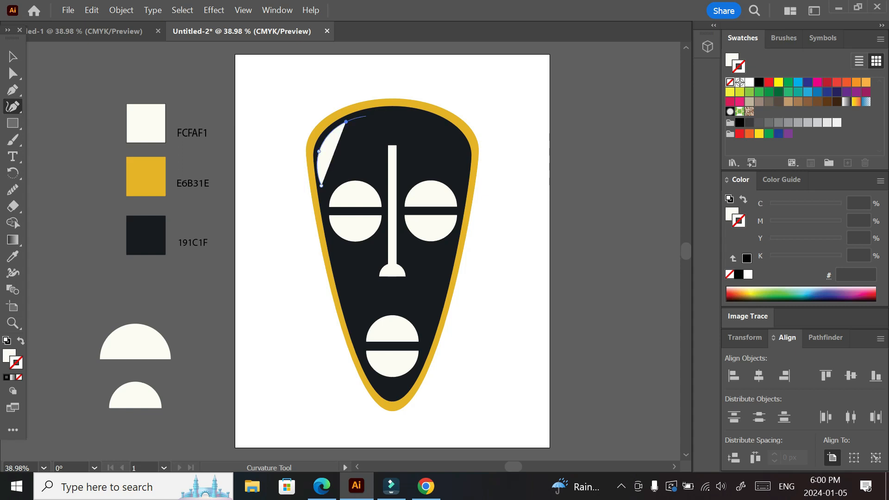
click(385, 112)
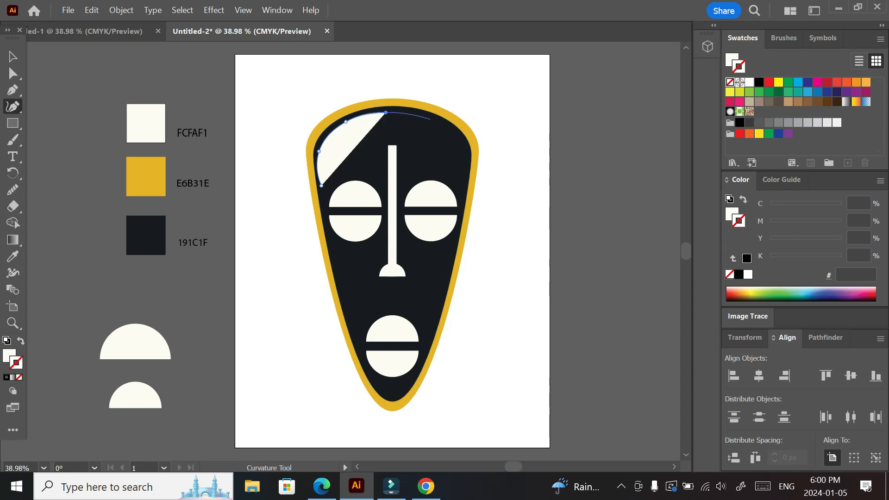
click(430, 119)
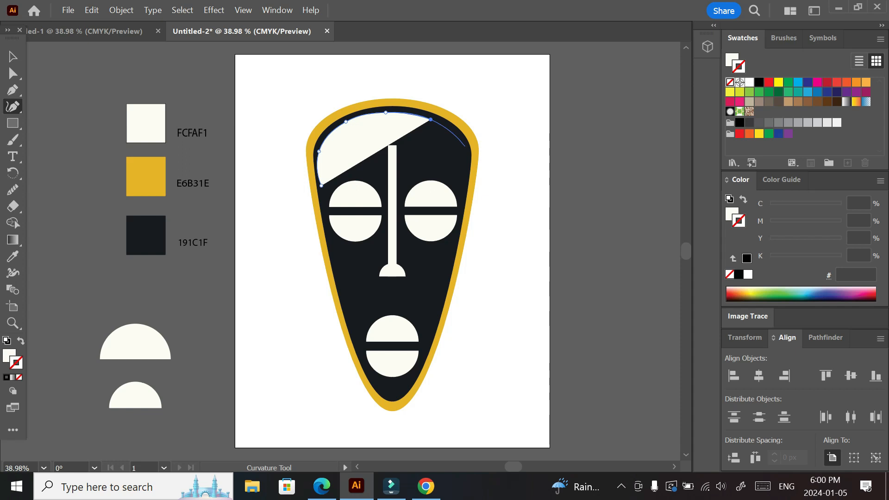
Continue the forehead curve down the face's right side to the height of its starting point, undoing and re-placing misjudged points.
click(465, 146)
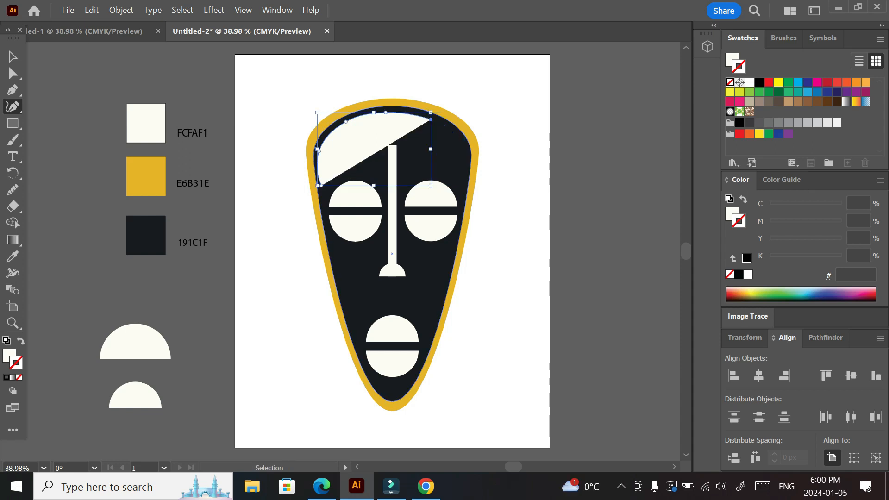
key(ctrl+z)
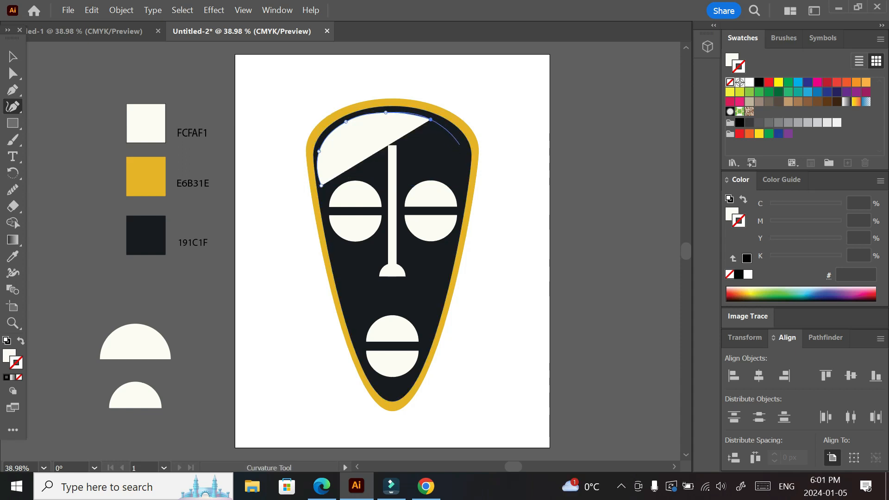
click(461, 144)
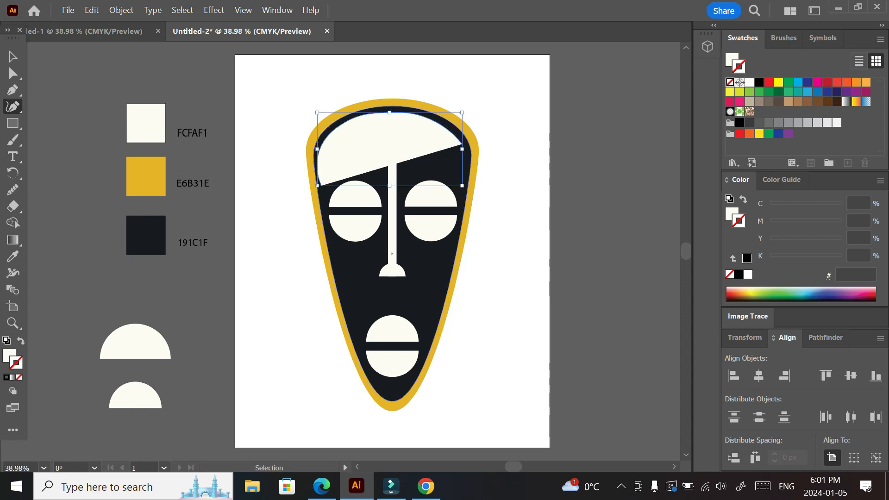
key(ctrl+z)
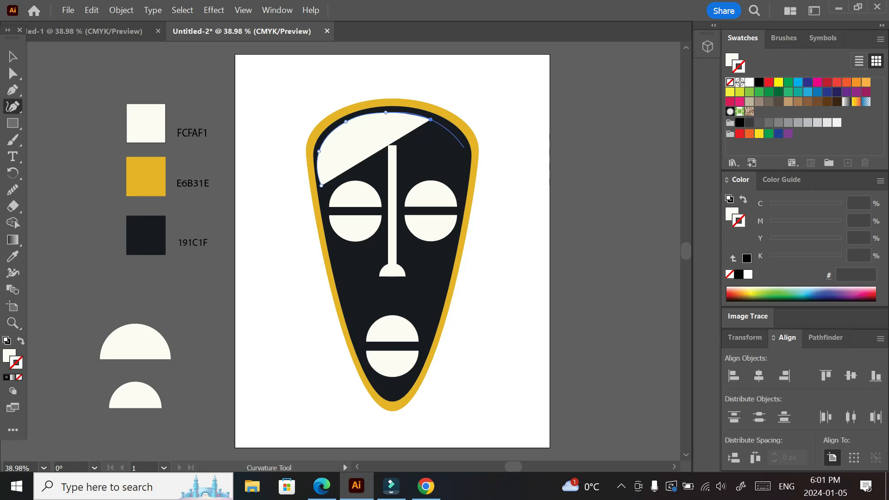
click(464, 146)
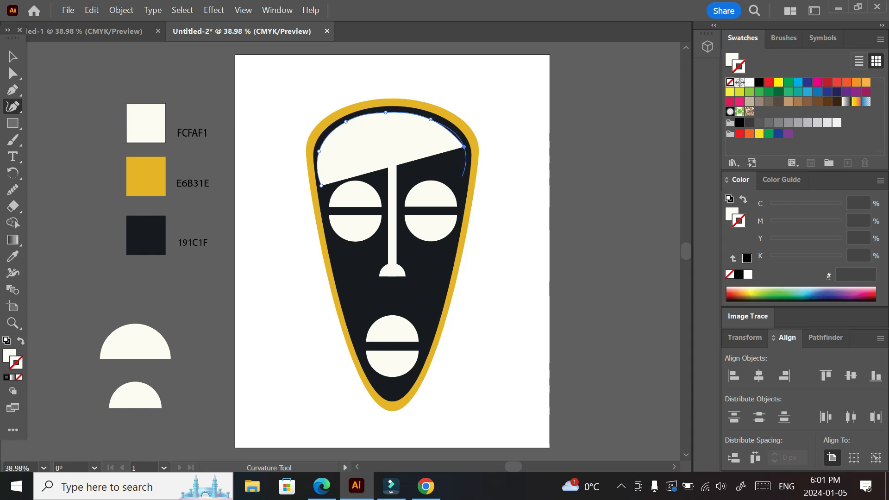
click(461, 176)
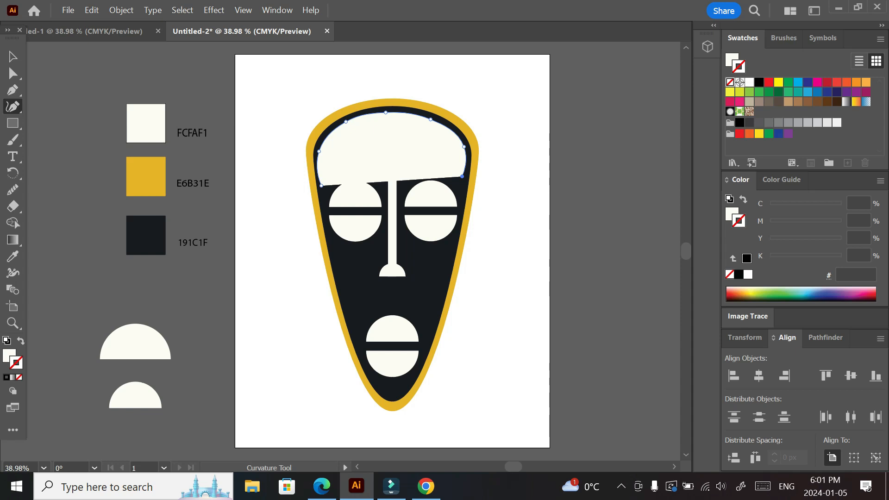
key(ctrl+z)
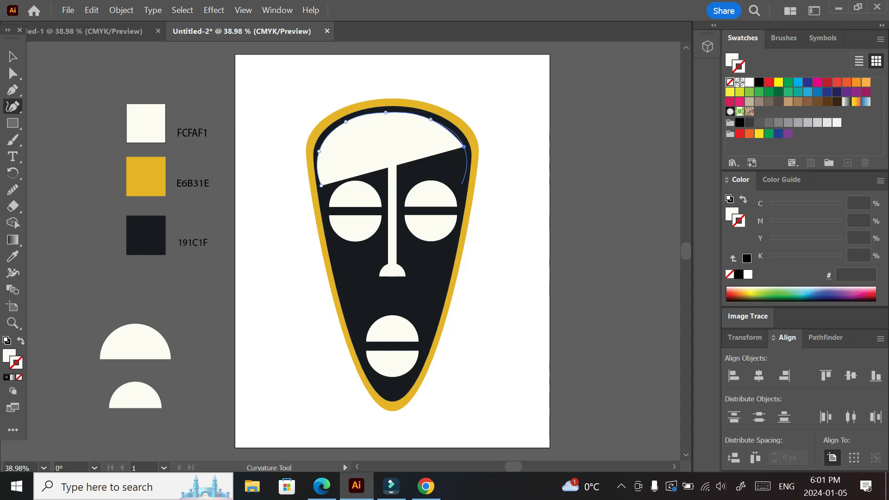
click(462, 184)
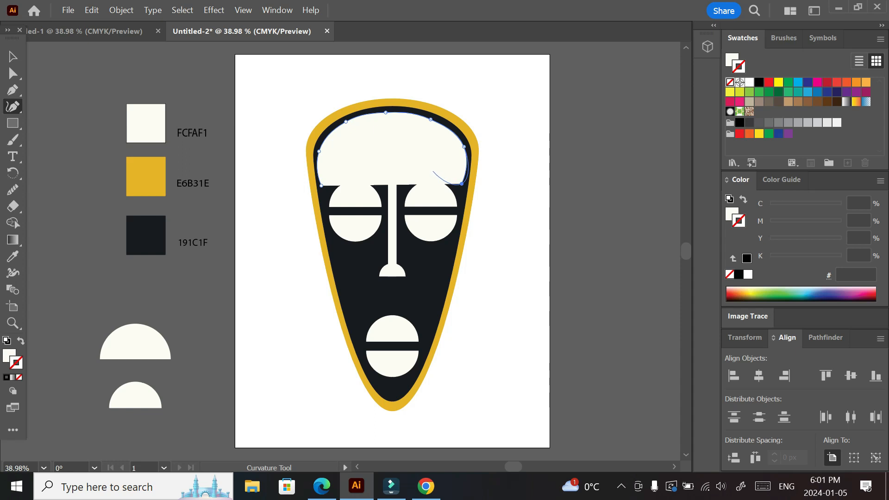
Close the forehead shape with a wavy lower edge that arches over both eyes and dips at the nose, leaving nothing selected.
click(432, 172)
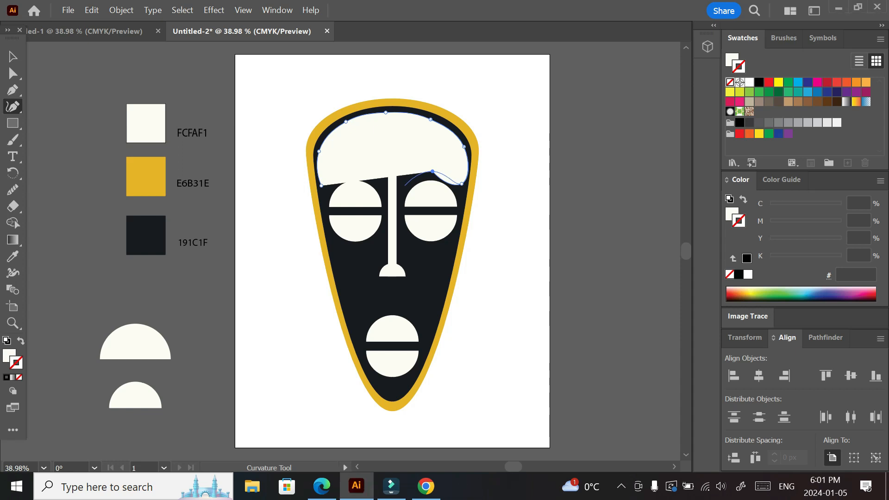
click(403, 186)
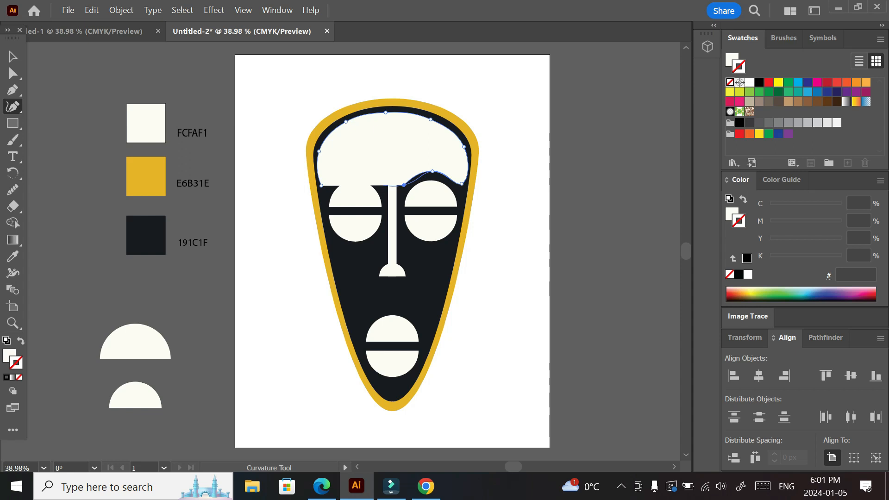
click(382, 185)
click(351, 172)
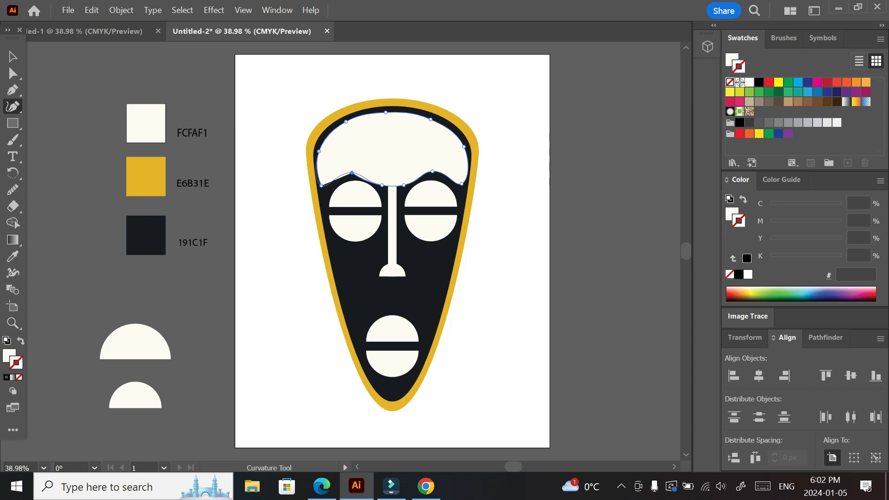
click(322, 186)
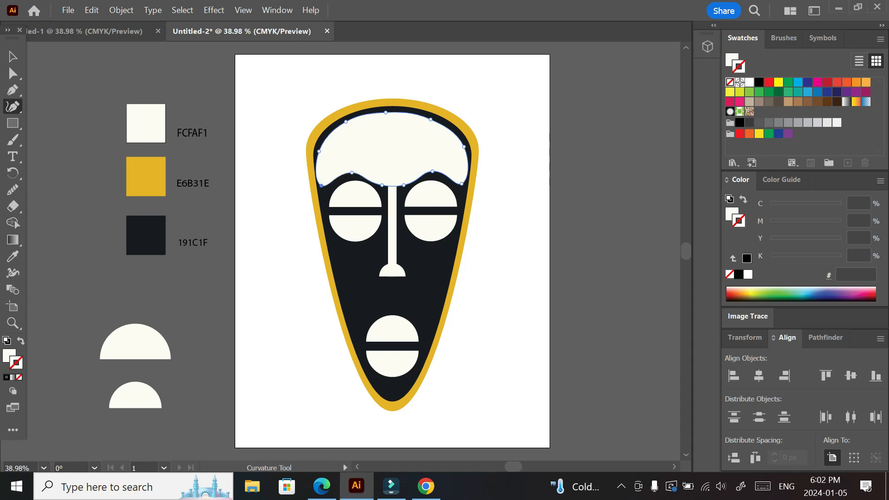
key(v)
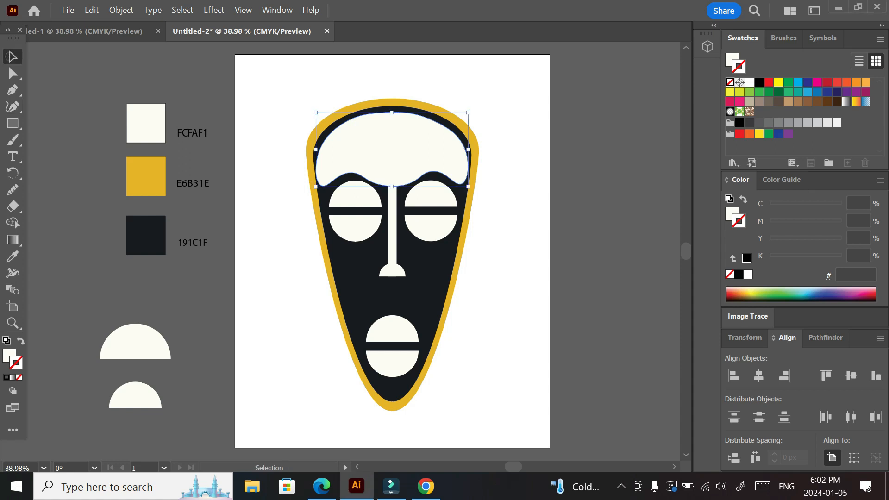
key(ctrl+shift+a)
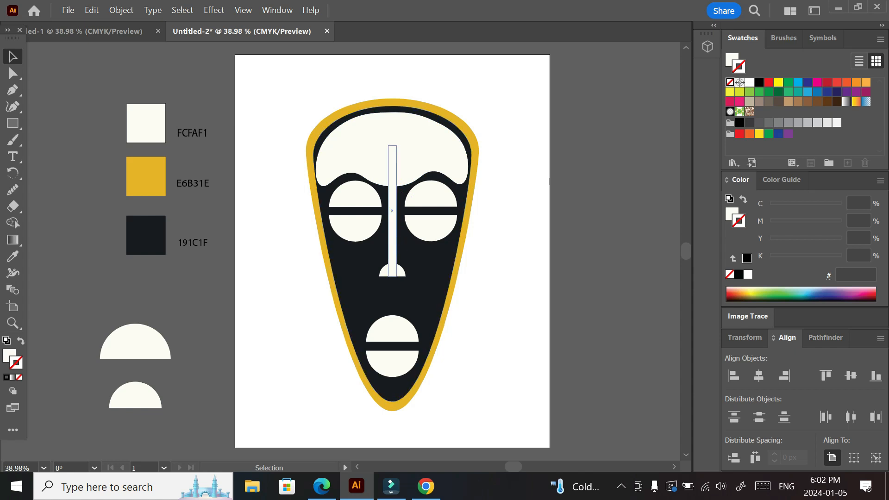
Move the nose bar and its half-circle base down together until the base sits just above the mouth, and deselect them.
shift+click(393, 254)
click(509, 231)
click(399, 272)
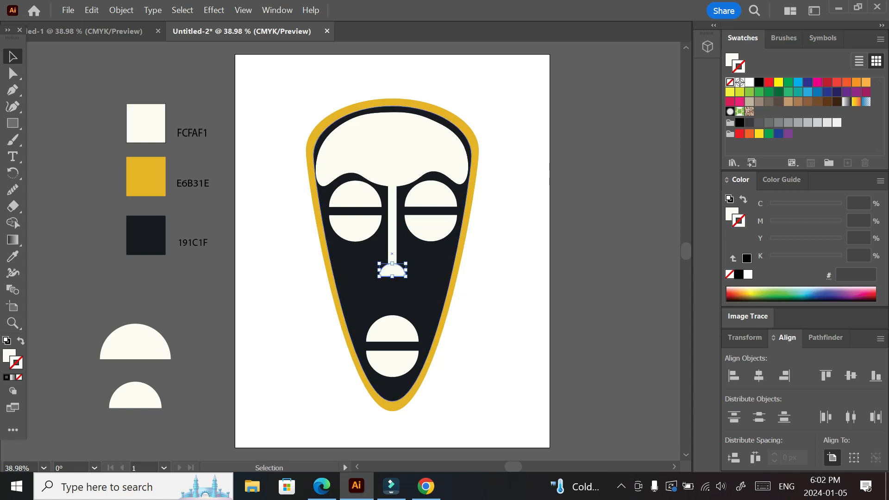
shift+click(392, 218)
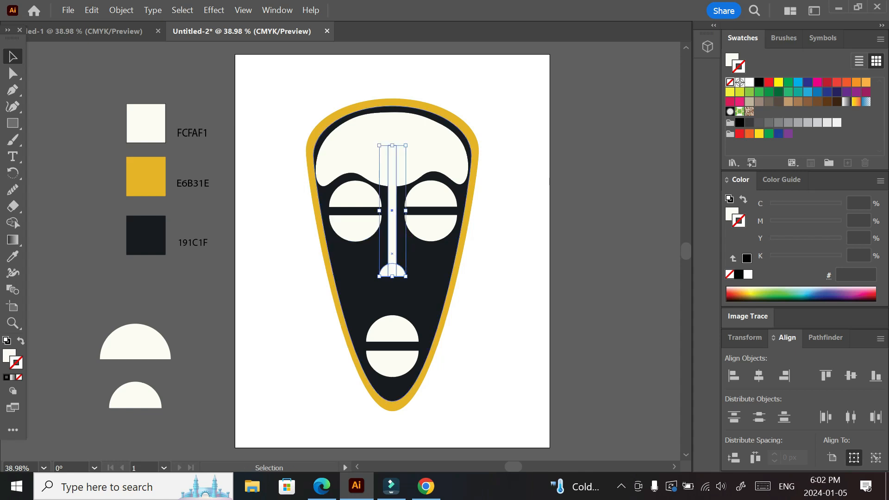
drag(396, 248, 396, 272)
click(512, 273)
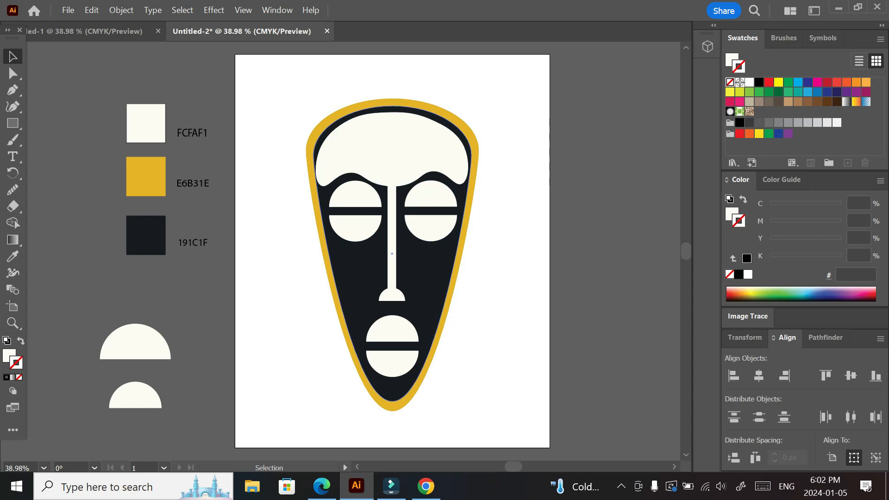
Narrow the forehead shape slightly from both sides, center it over the nose bar, and deselect it.
click(392, 149)
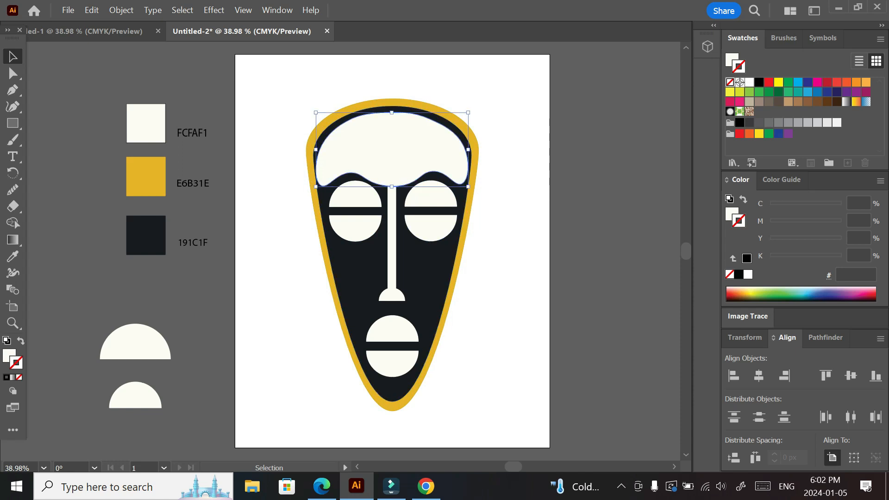
click(316, 149)
drag(316, 150, 317, 149)
drag(468, 150, 463, 150)
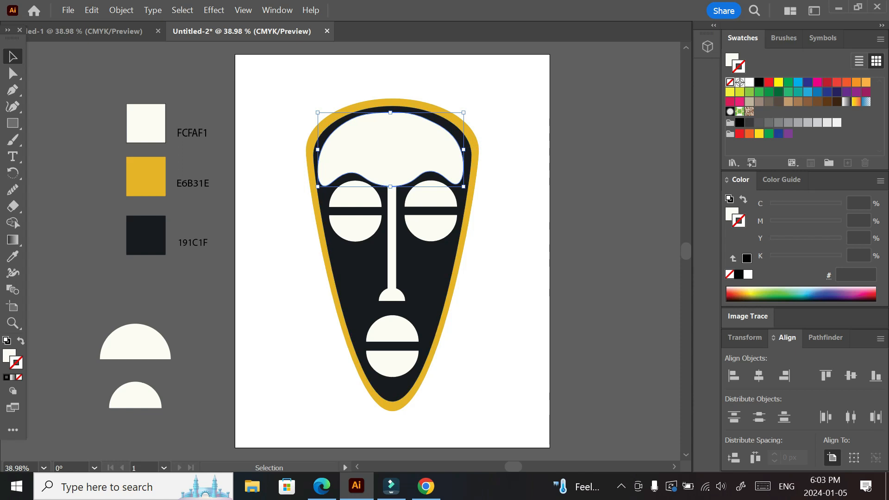
drag(391, 149, 391, 150)
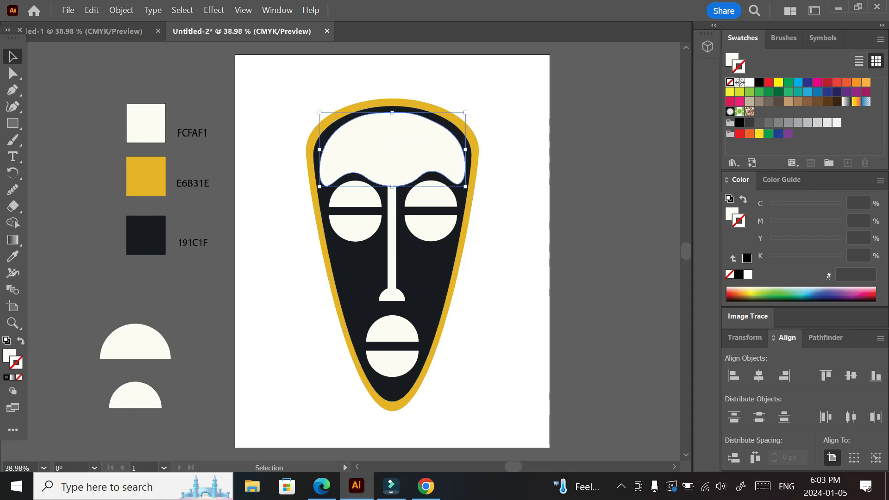
click(302, 298)
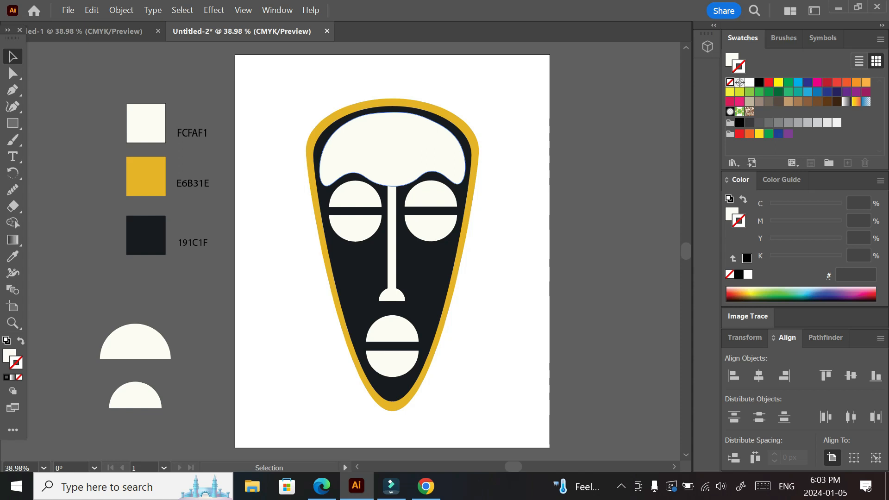
Group the forehead shape with the nose bar and its half-circle base, leaving nothing selected.
shift+click(392, 160)
shift+click(391, 241)
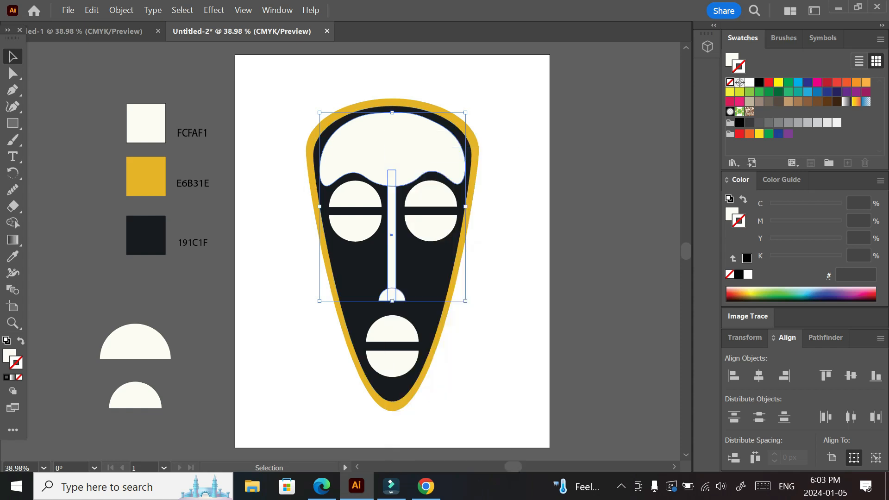
right_click(392, 131)
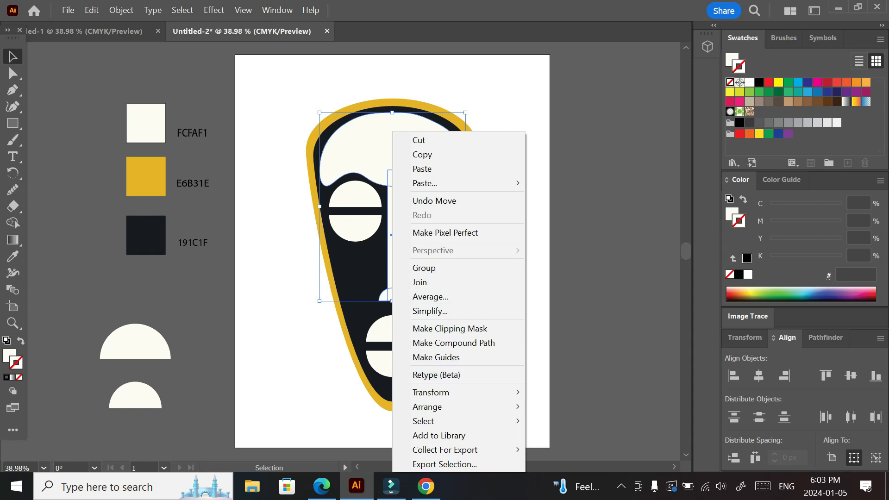
click(456, 267)
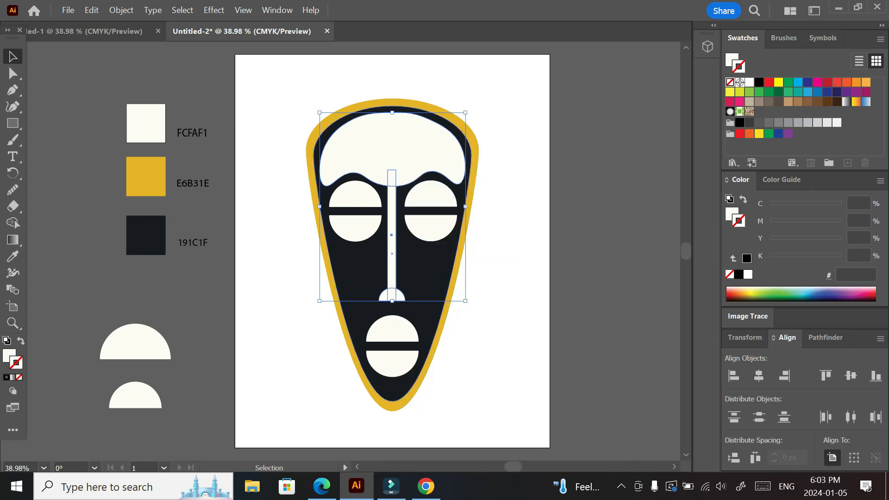
click(508, 273)
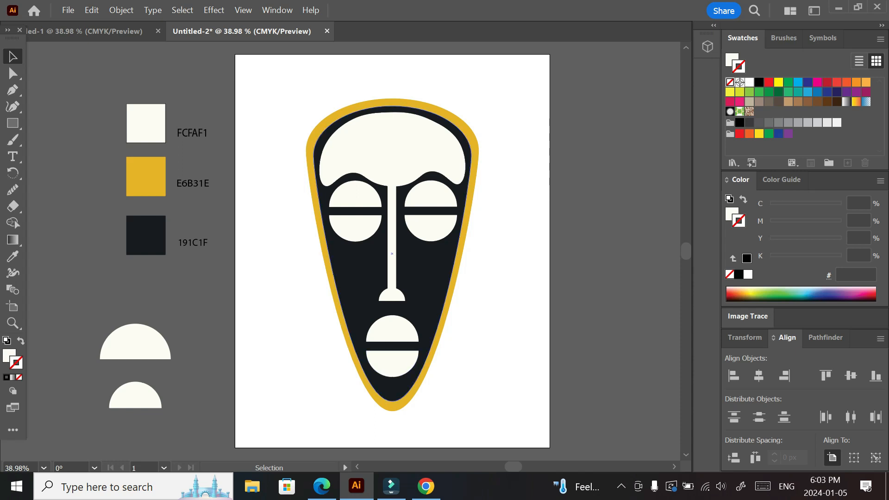
Enlarge the dark inner face shape slightly on all four sides to leave a thinner yellow border, and deselect it.
click(397, 388)
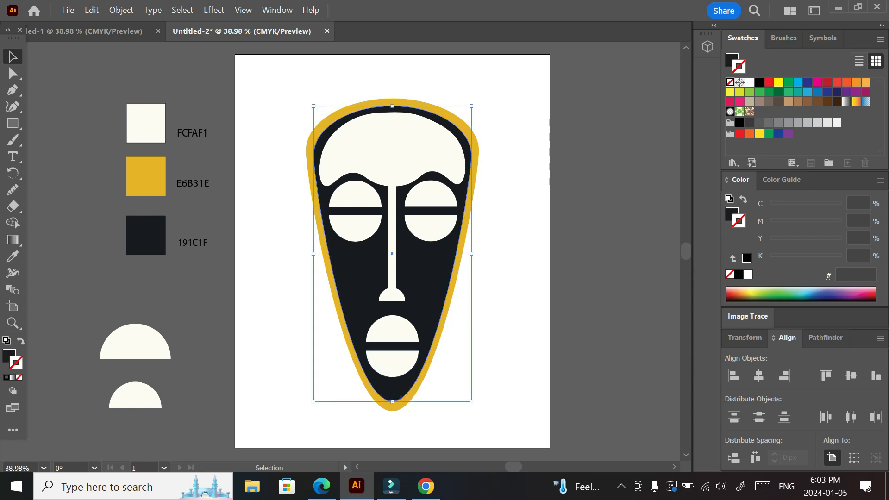
drag(392, 400, 392, 405)
drag(392, 106, 392, 101)
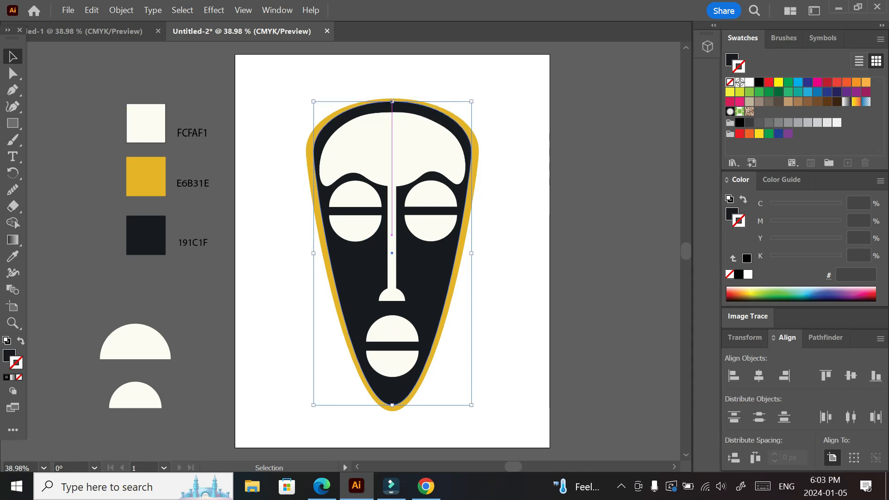
drag(471, 253, 473, 253)
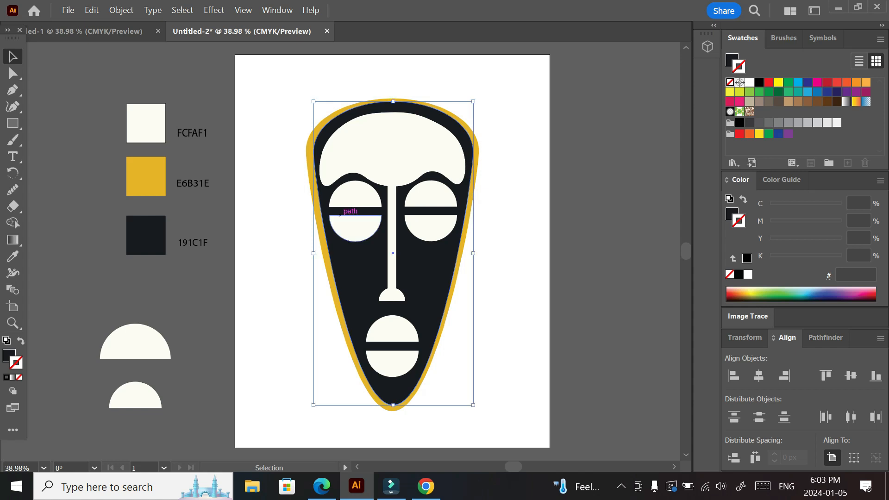
drag(313, 253, 311, 253)
click(549, 166)
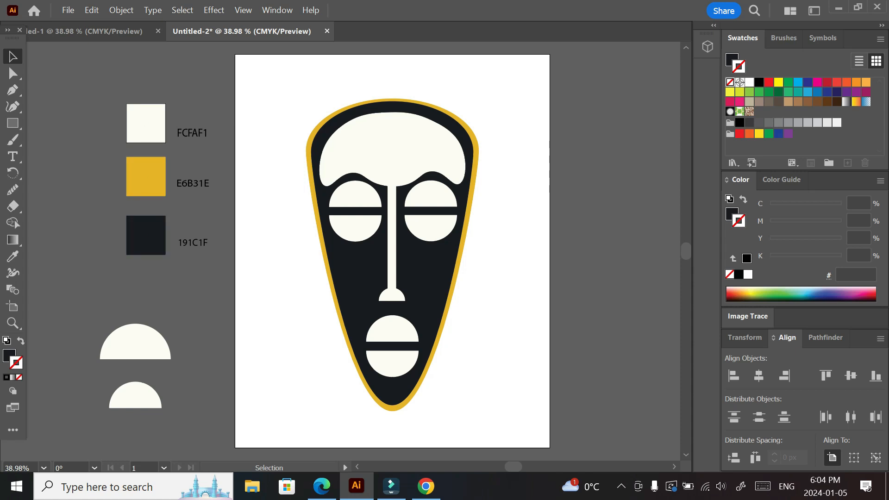
Cover the whole artboard with a dark 191C1F rectangle and send it to the back behind the mask.
click(12, 123)
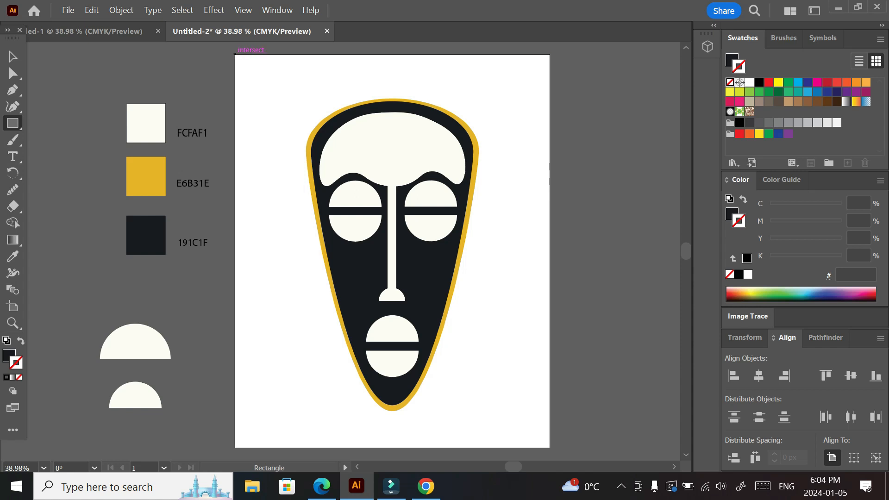
drag(235, 54, 550, 448)
key(v)
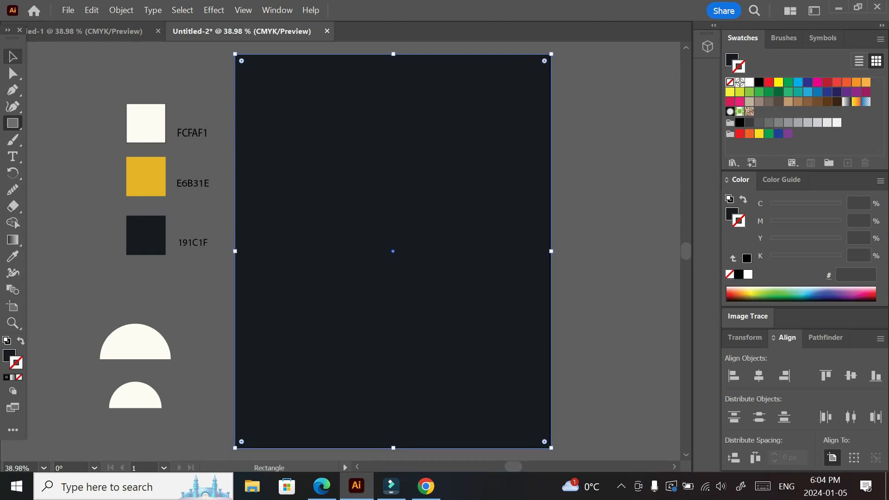
right_click(297, 100)
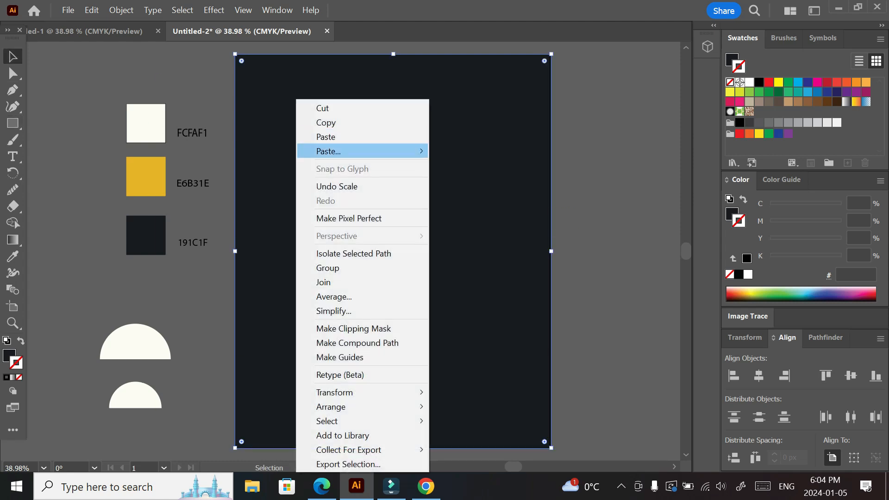
mouse_move(333, 406)
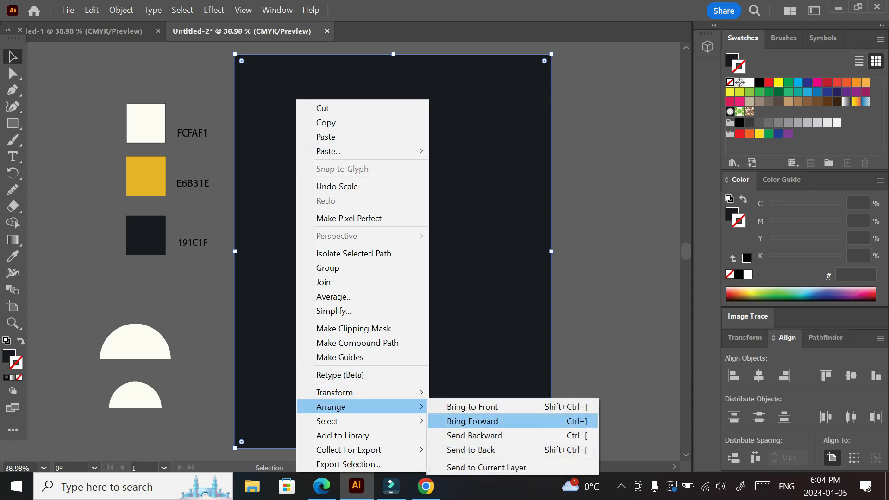
click(470, 449)
key(ctrl+2)
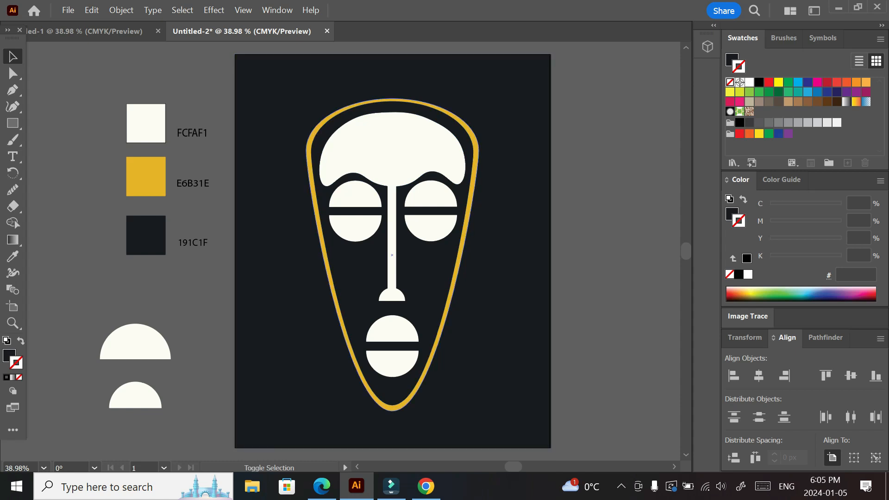
Select all the mask pieces together, shift the mask very slightly to the right, and deselect it.
shift+click(314, 128)
shift+click(321, 140)
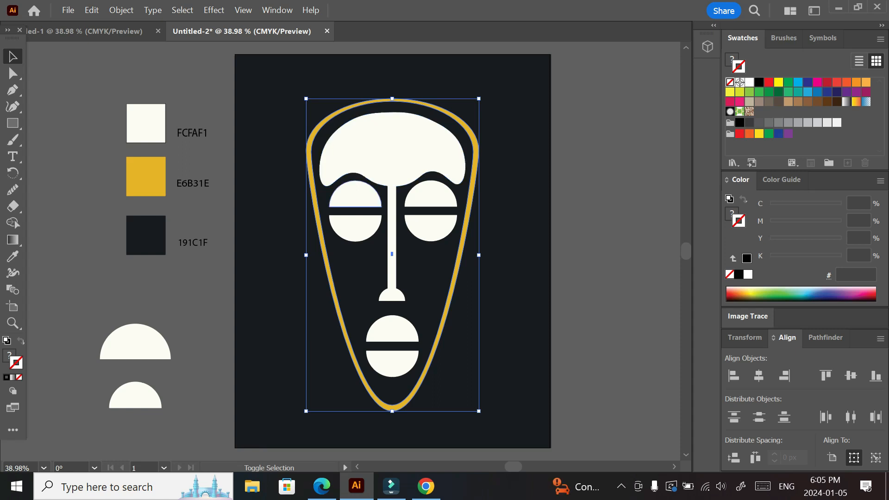
shift+click(356, 227)
shift+click(430, 227)
shift+click(430, 195)
shift+click(394, 298)
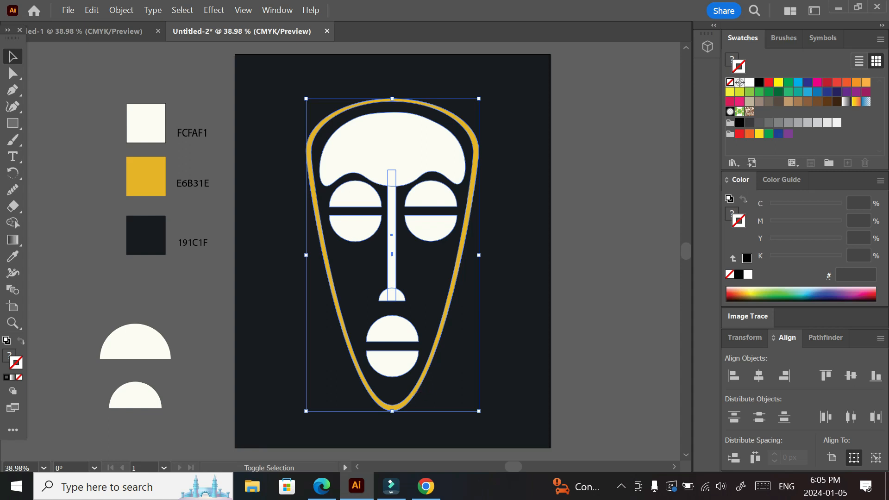
shift+click(393, 330)
shift+click(396, 368)
click(597, 334)
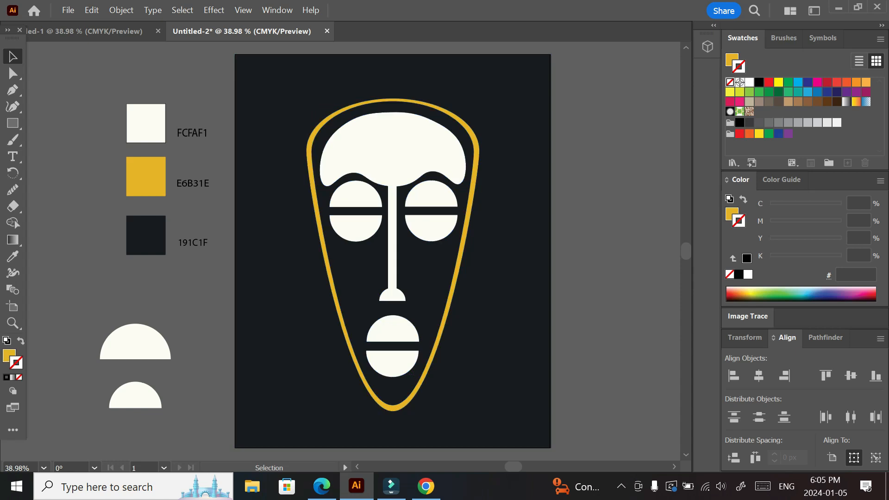
Move the dark background rectangle aside off the artboard and enlarge the whole mask proportionally from its lower right corner.
drag(278, 88, 578, 92)
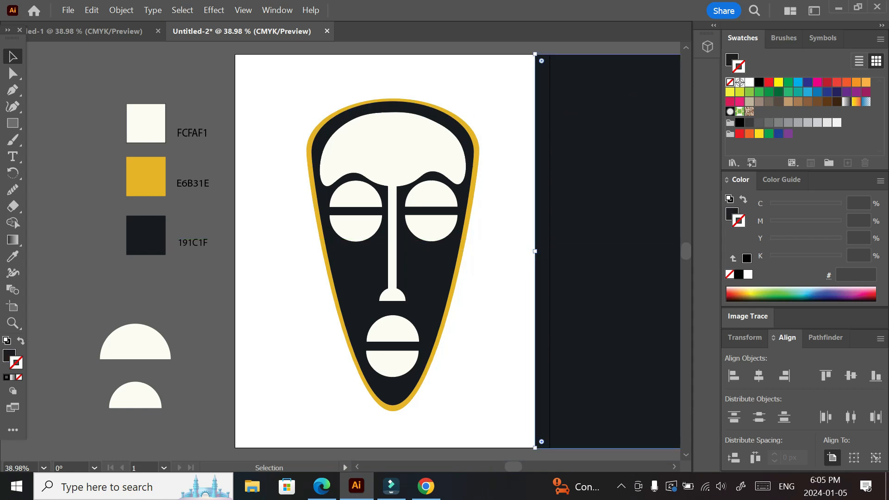
mouse_move(493, 426)
mouse_down()
mouse_move(481, 412)
mouse_move(499, 433)
mouse_up()
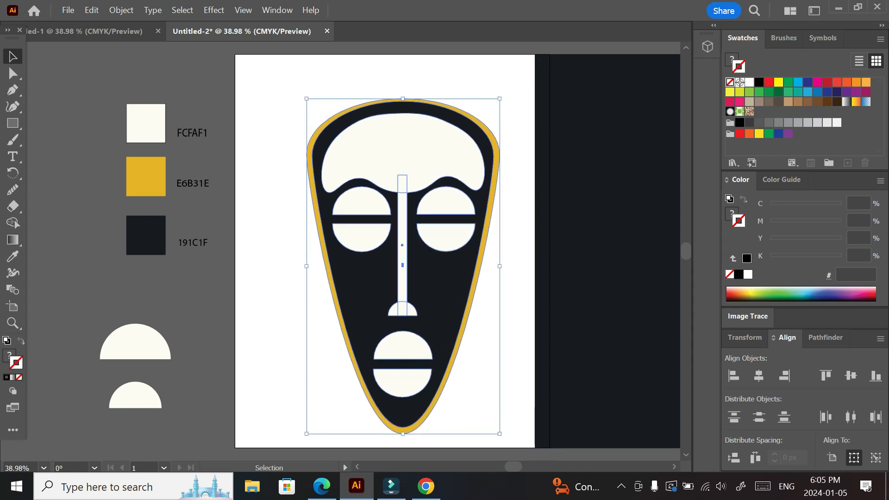
key(ctrl+z)
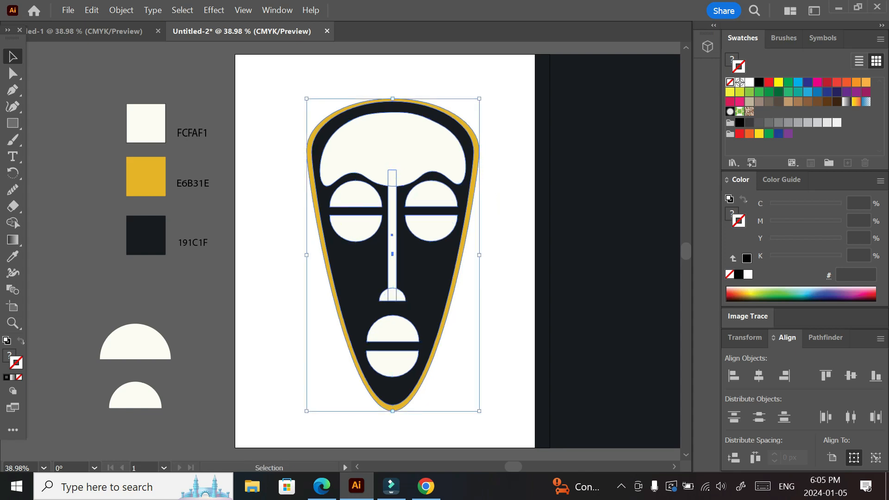
drag(479, 411, 519, 366)
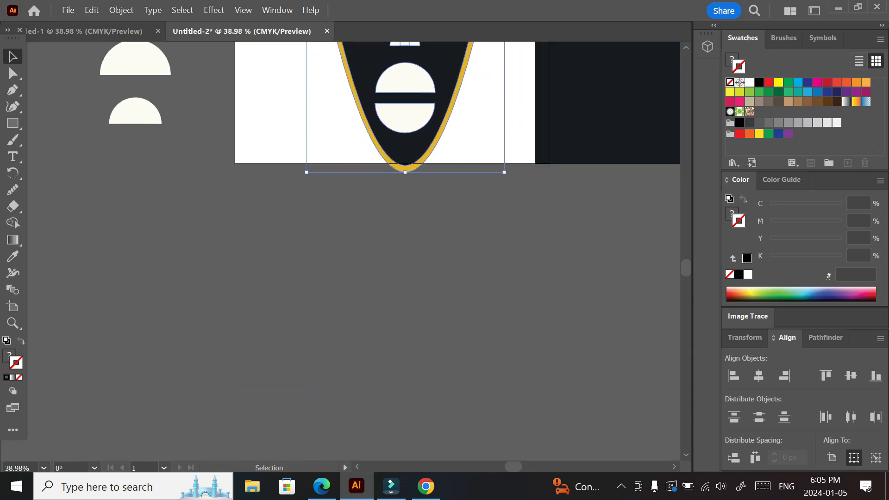
scroll(457, 231, up, 8)
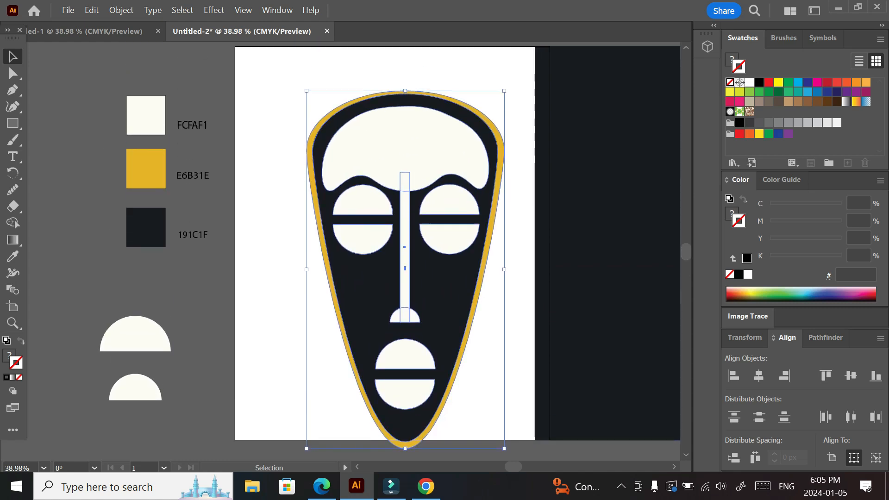
Move the enlarged mask up and to the left so it is centered on the exposed white area, and deselect it.
drag(433, 276, 418, 245)
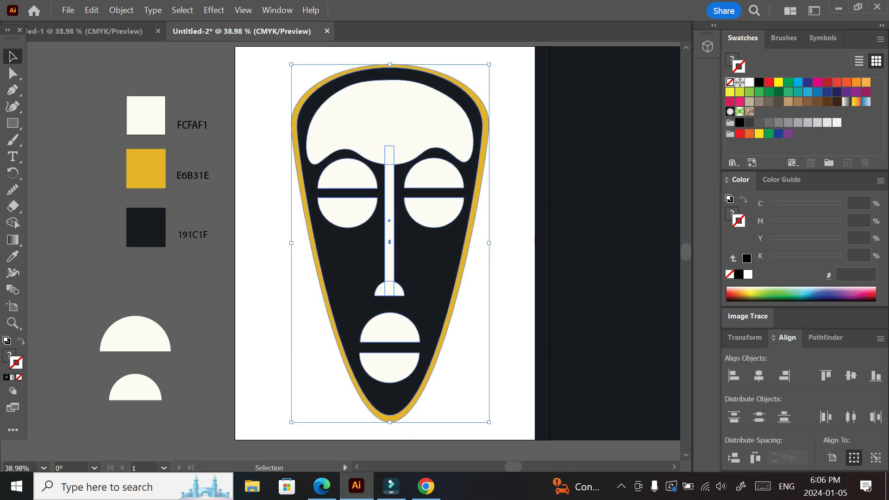
drag(686, 252, 686, 251)
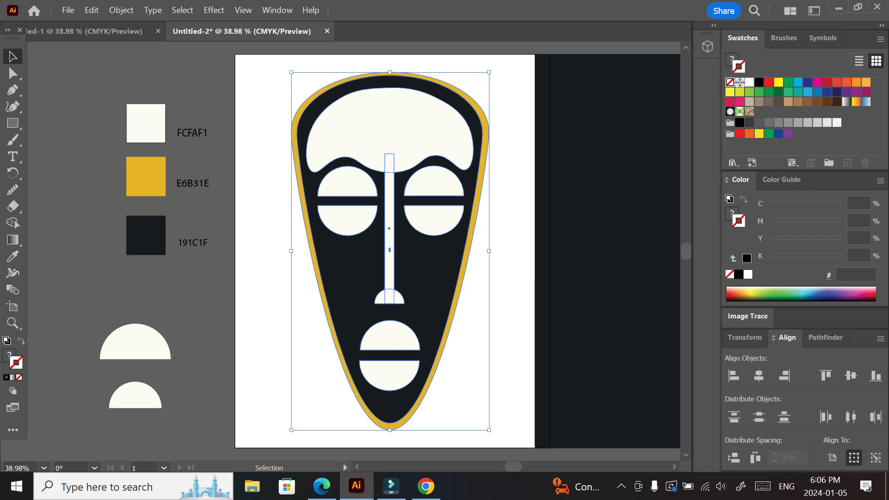
drag(389, 250, 384, 251)
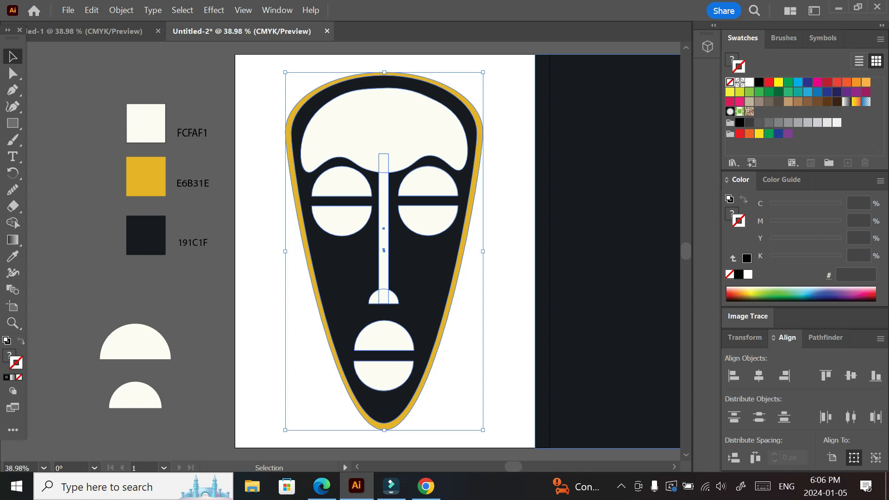
click(509, 259)
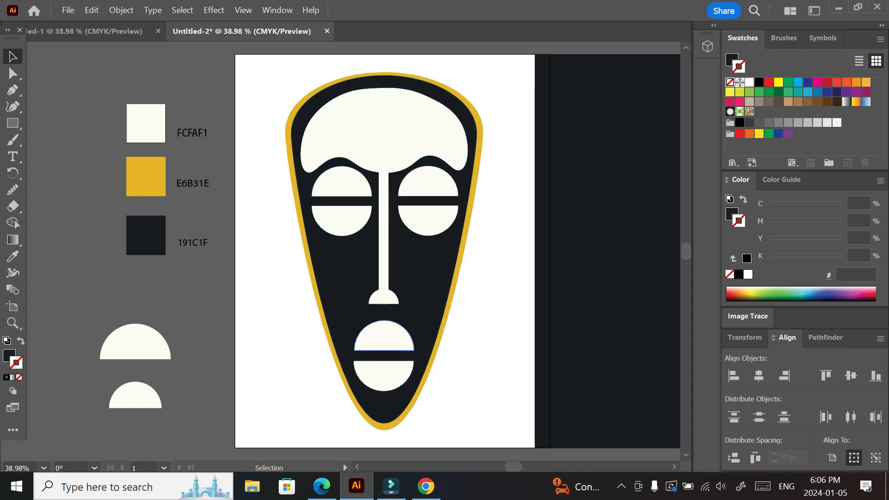
Make the two mouth half-circles smaller and flatter together, keeping them centered beneath the nose, and deselect them.
click(387, 345)
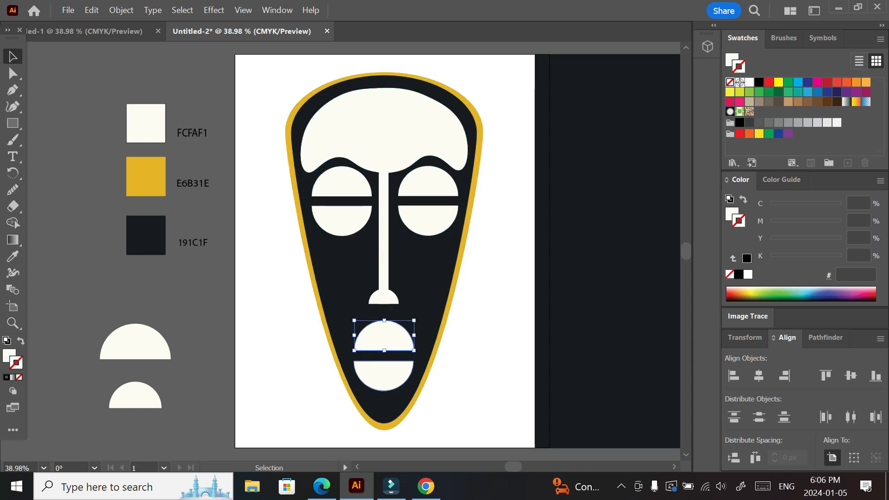
shift+click(385, 374)
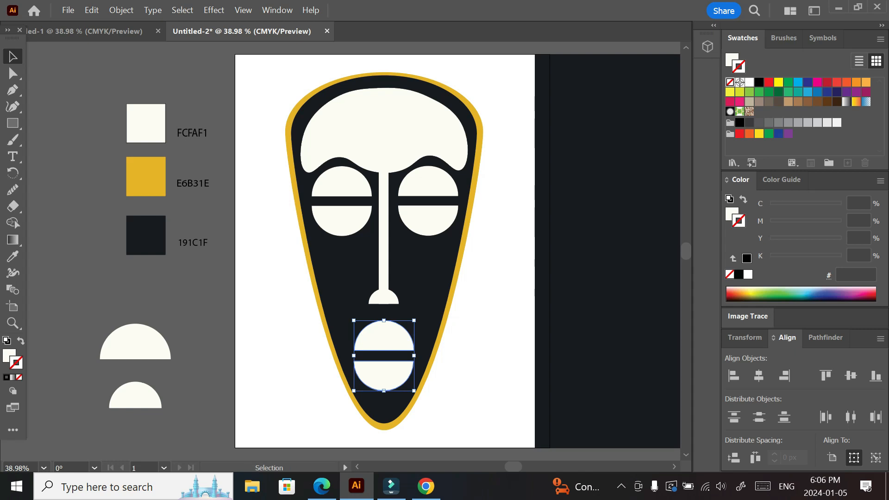
drag(414, 390, 383, 381)
click(477, 370)
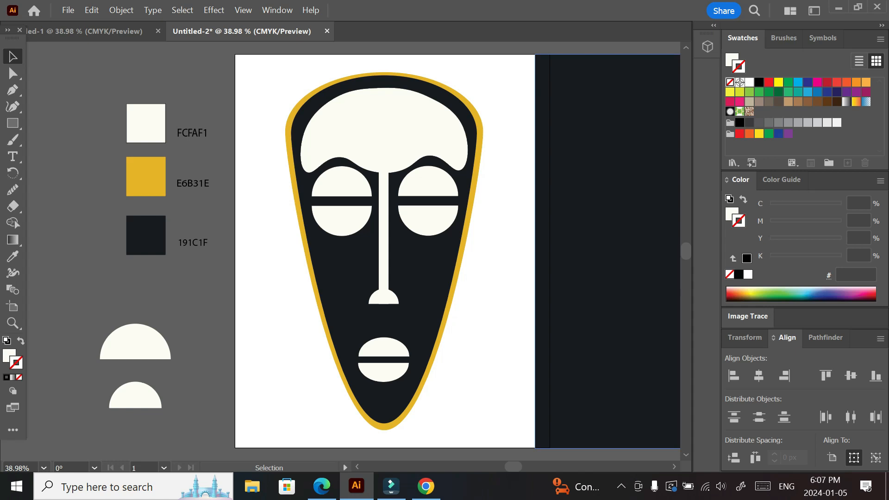
Move the dark background rectangle back over the artboard behind the mask and deselect it.
drag(627, 250, 333, 250)
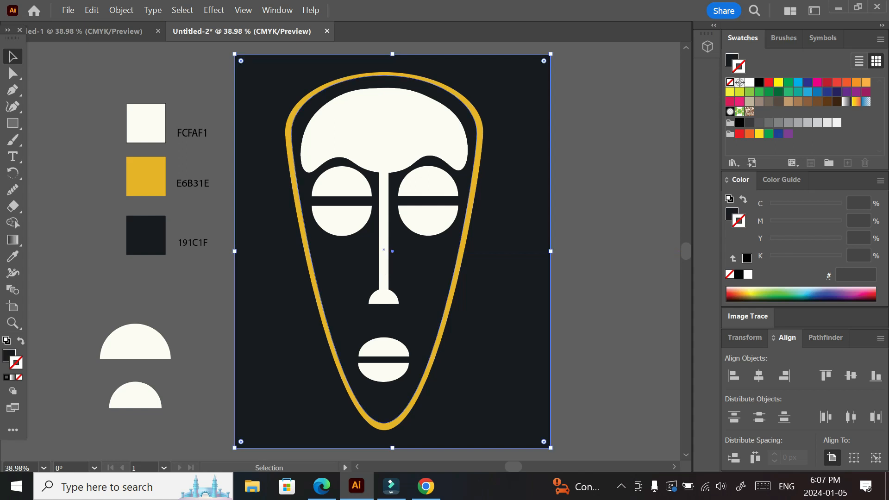
click(610, 253)
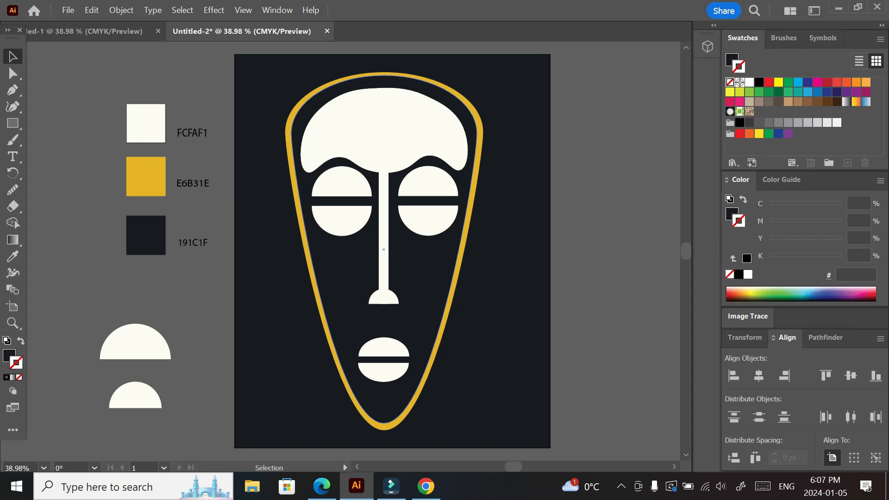
Nudge the dark inner face shape down two small steps to even out the yellow border, and deselect it.
click(348, 296)
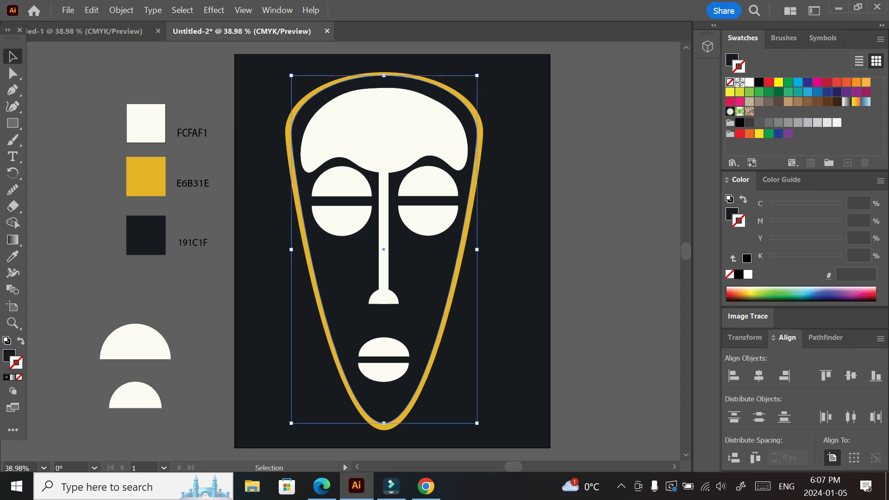
key(Down)
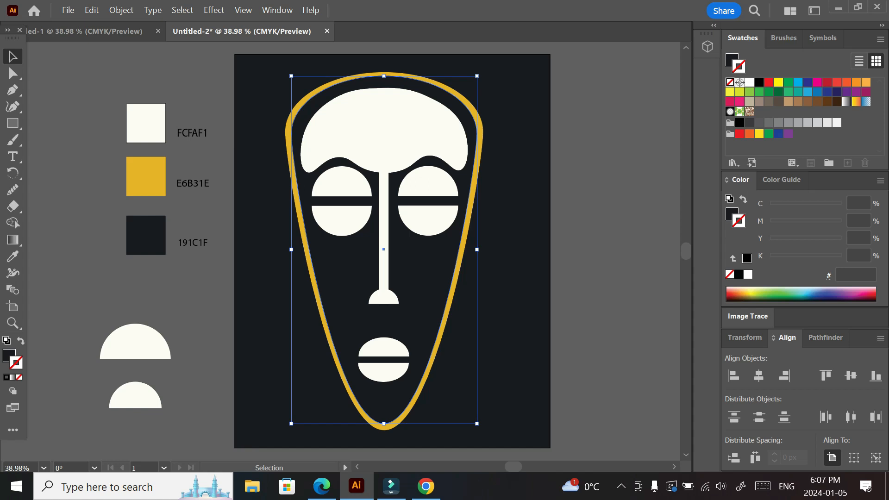
key(Down)
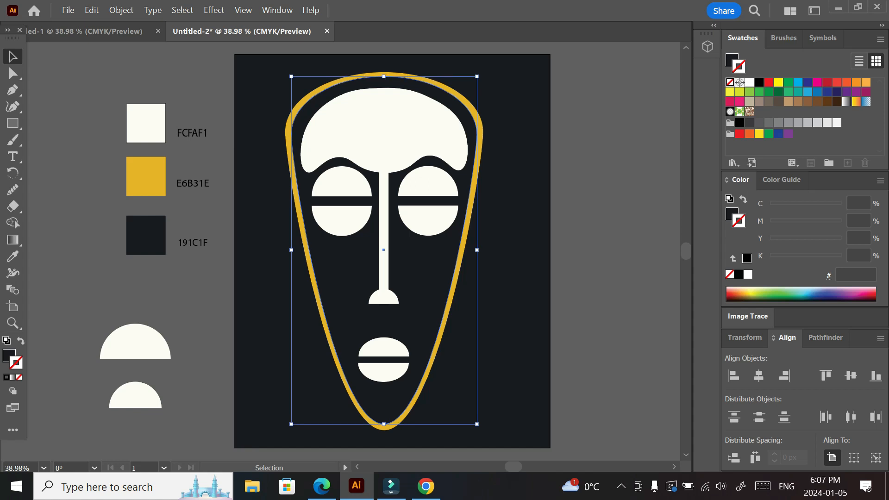
click(593, 199)
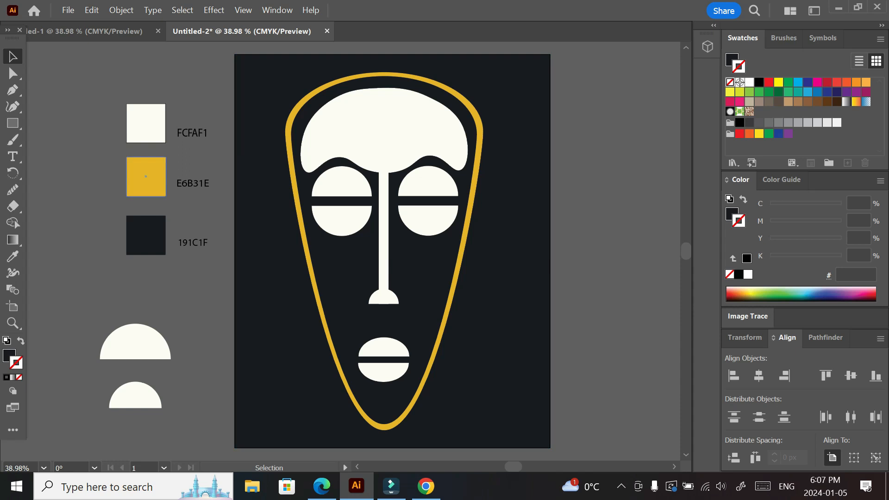
Recolor the background rectangle from the palette samples, trying cream FCFAF1 and settling on yellow E6B31E.
click(268, 250)
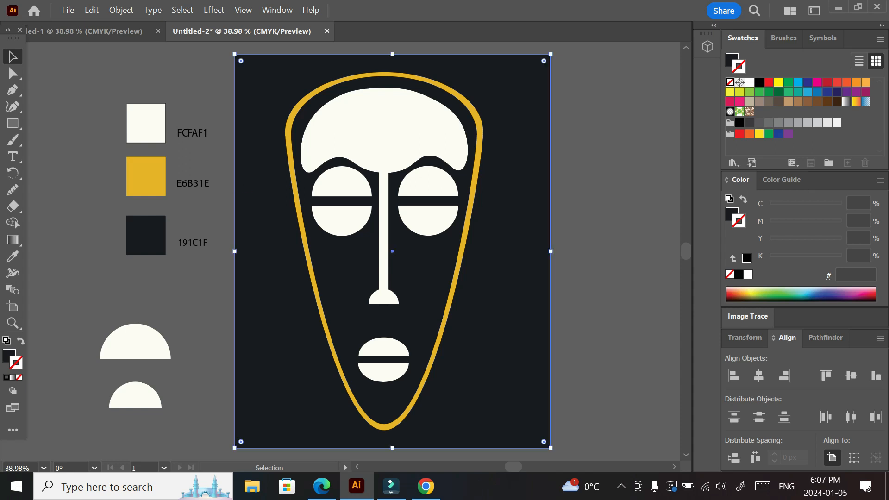
key(i)
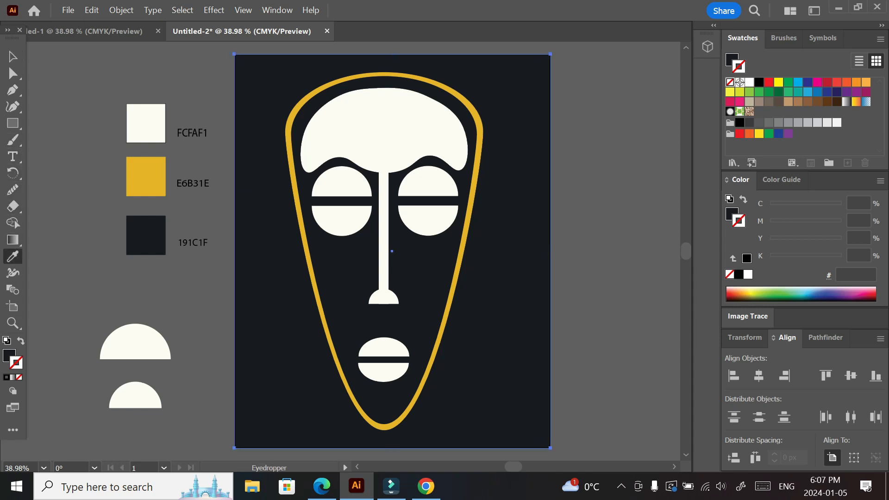
click(146, 176)
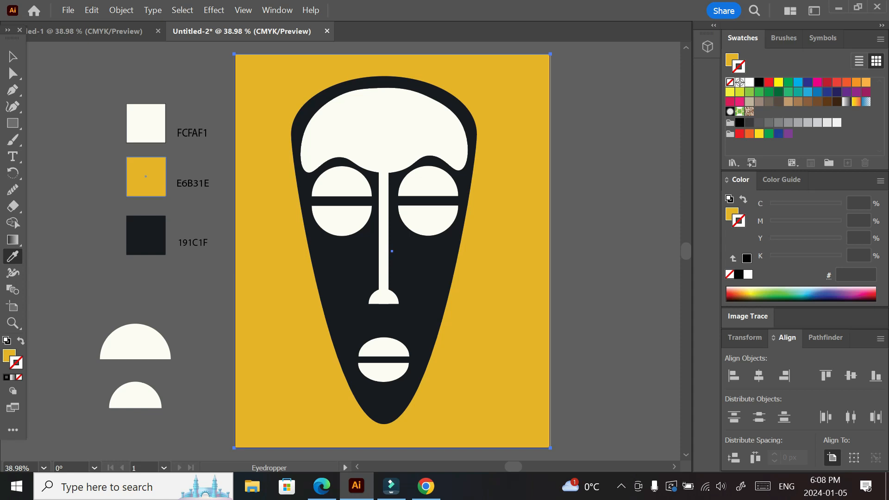
click(146, 123)
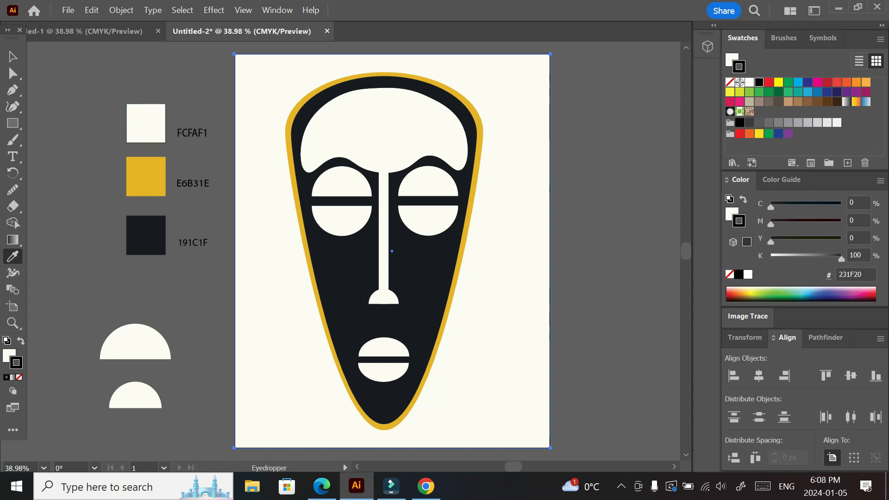
click(146, 176)
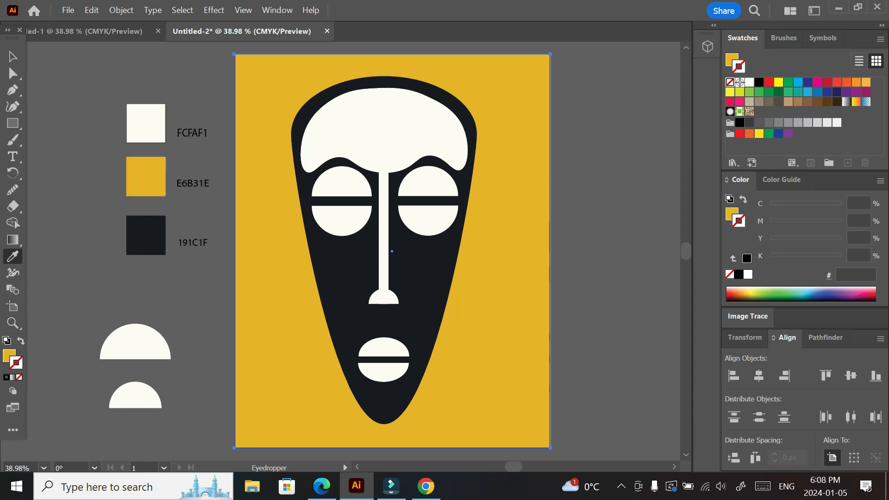
Compare the palette samples cream FCFAF1, yellow E6B31E and dark 191C1F as the background rectangle's fill, settling on cream FCFAF1.
click(146, 124)
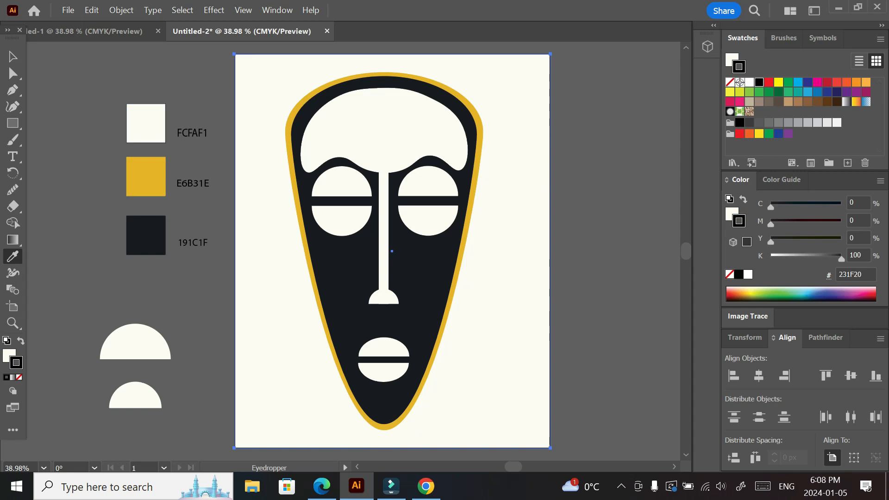
click(145, 176)
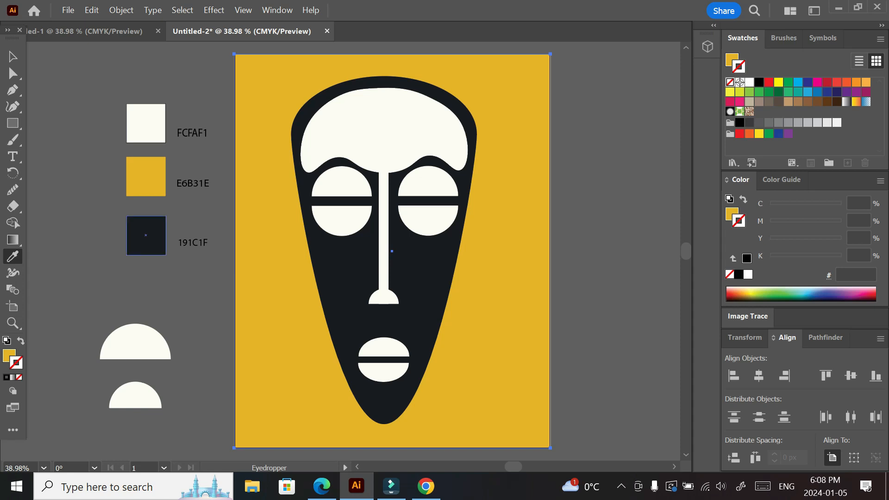
click(146, 235)
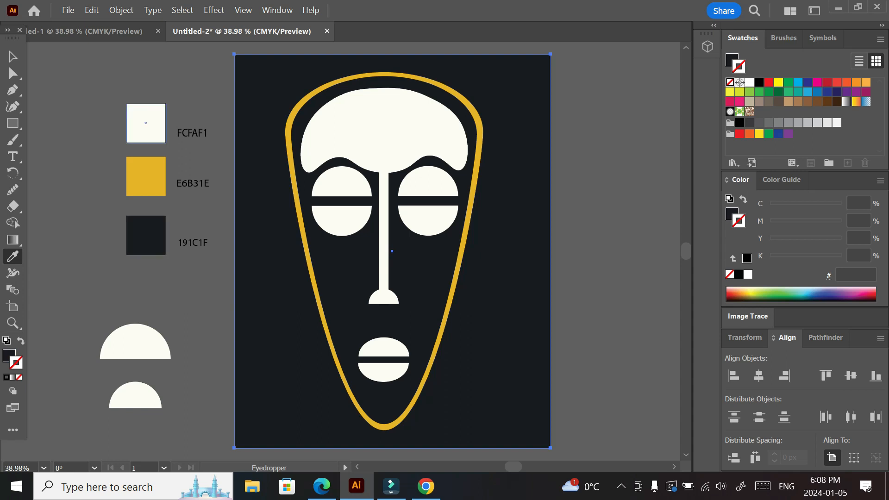
click(146, 123)
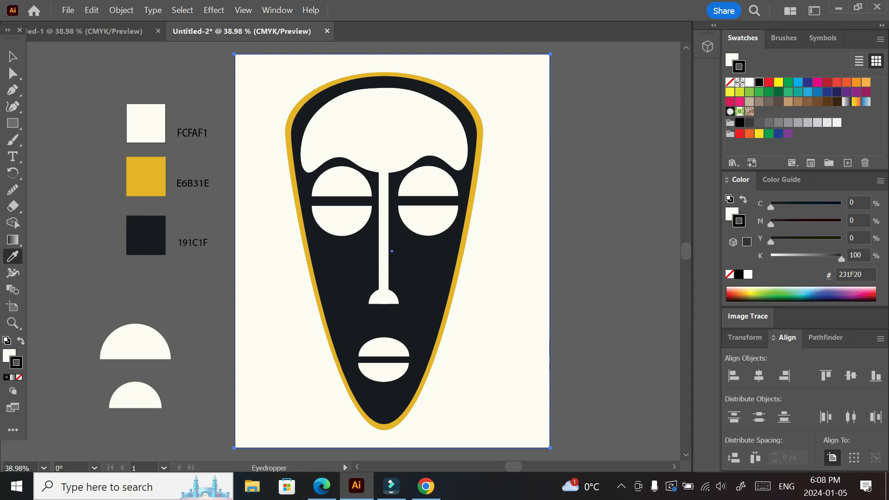
Examine the three palette samples and their hex codes up close, and review the whole mask against its background.
key(ctrl+equal)
key(ctrl+equal)
key(ctrl+equal)
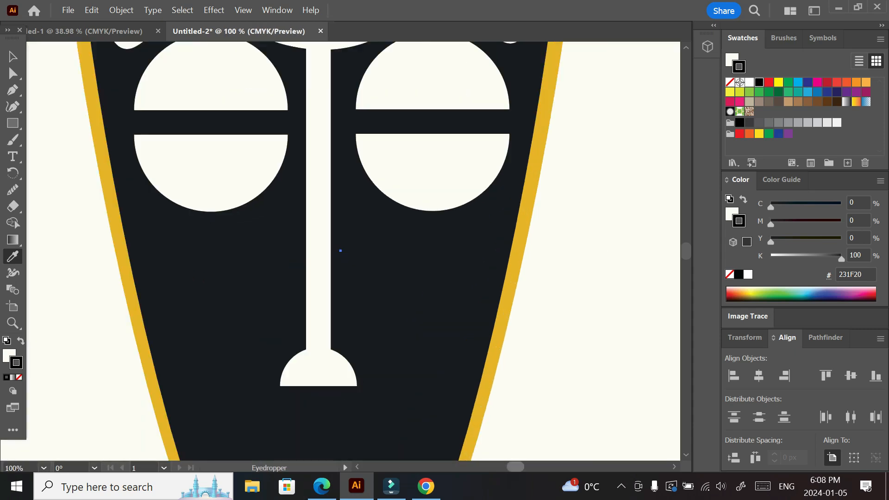
scroll(340, 251, left, 5)
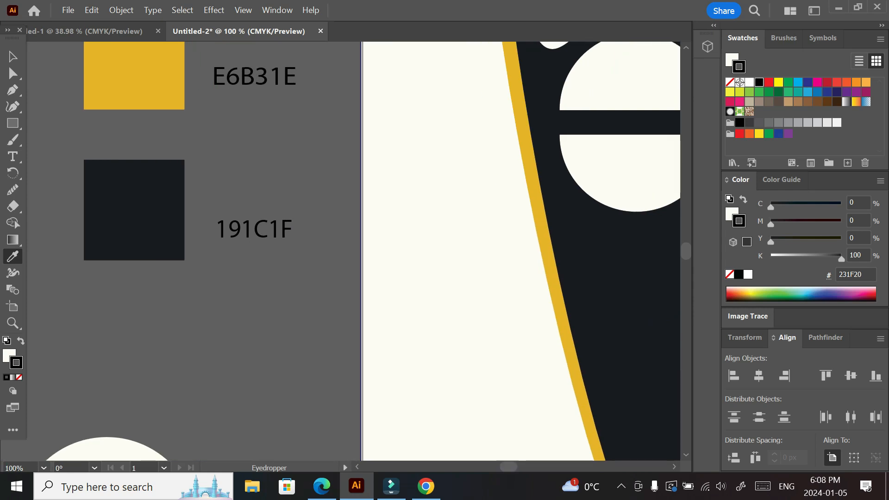
scroll(382, 250, up, 5)
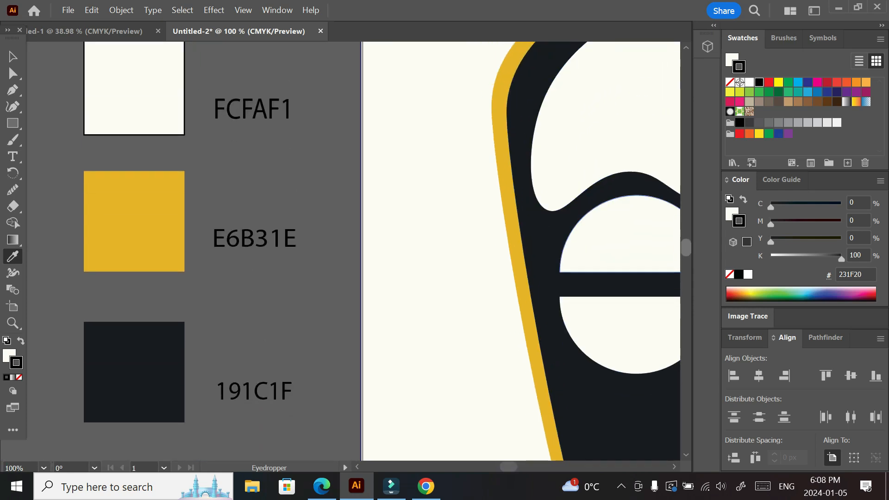
scroll(388, 251, up, 1)
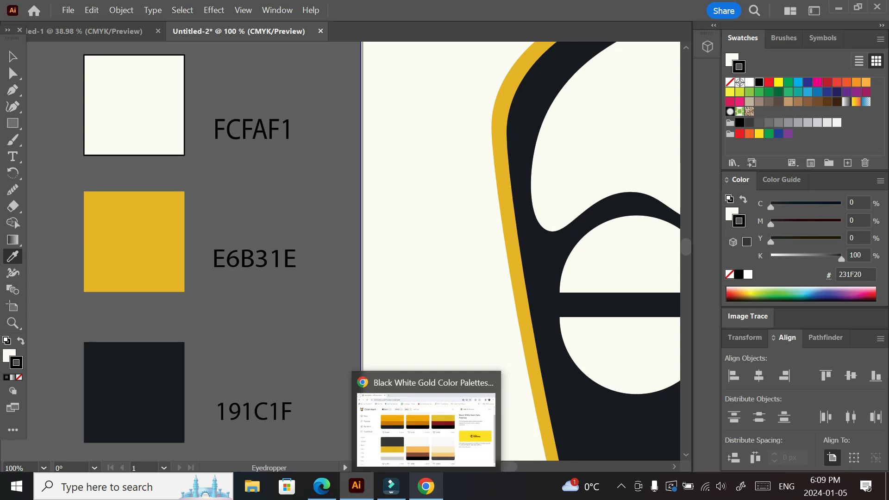
key(ctrl+minus)
key(ctrl+minus)
key(ctrl+minus)
key(ctrl+minus)
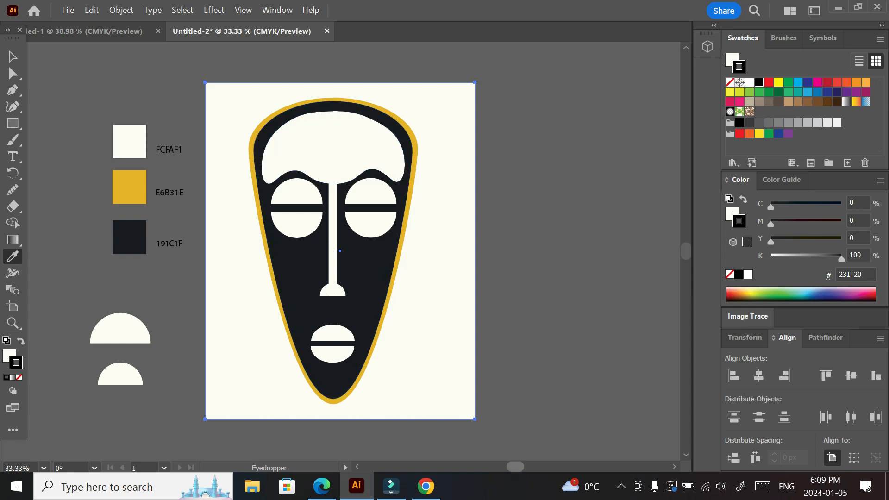
scroll(514, 467, left, 3)
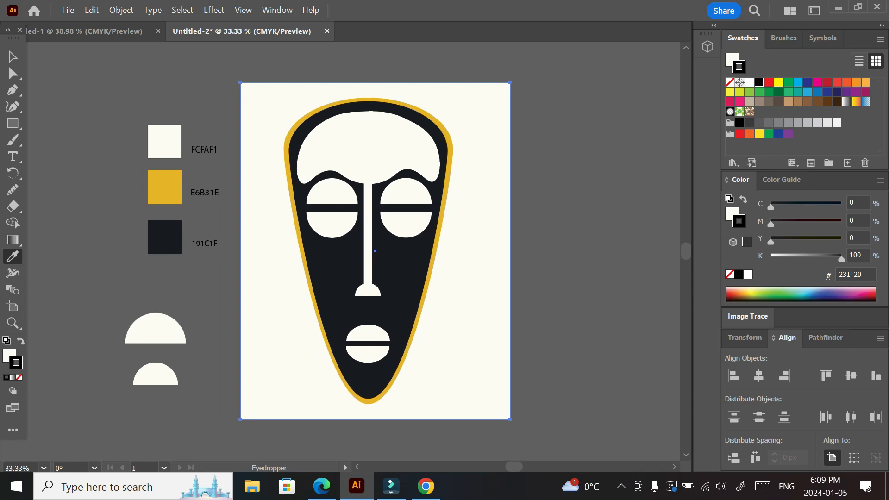
drag(685, 251, 685, 251)
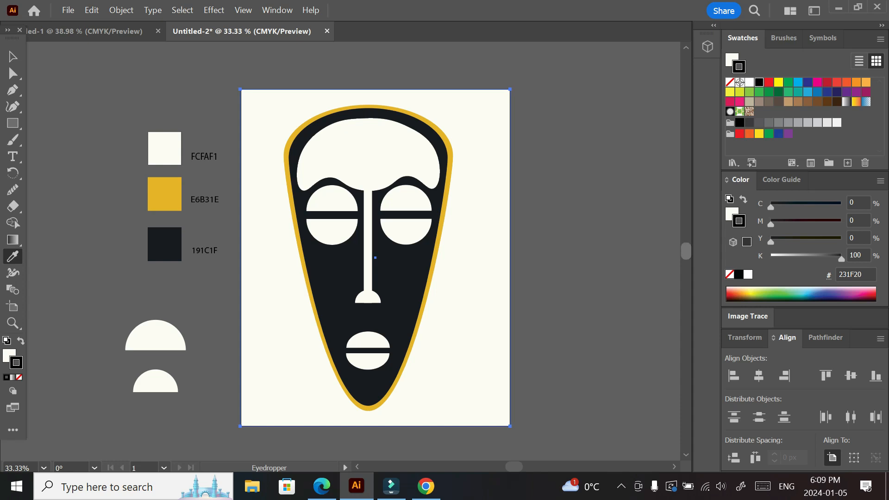
drag(685, 251, 686, 251)
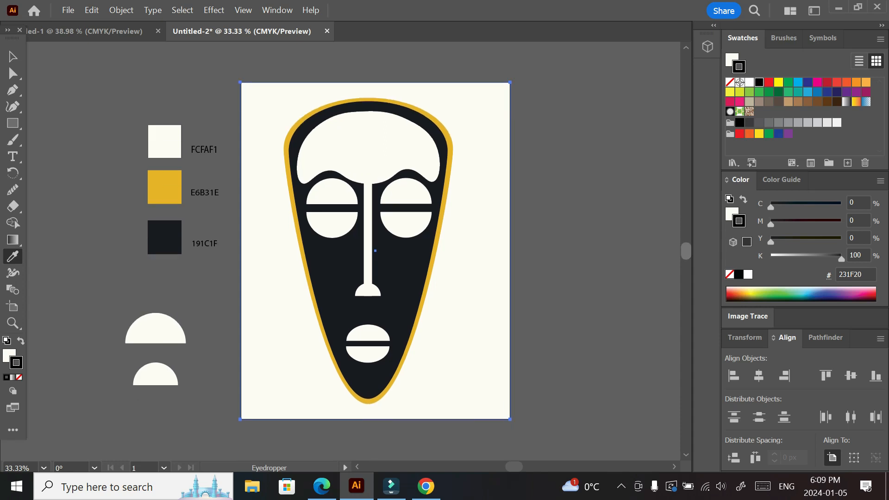